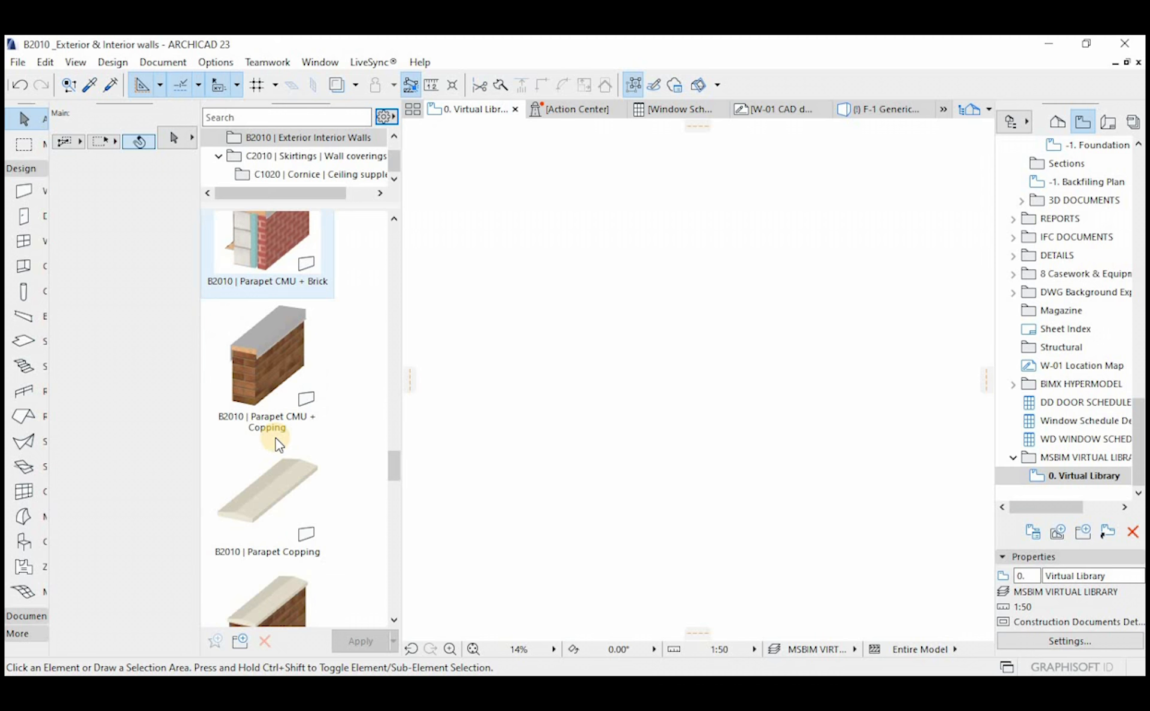
Browse the saved wall types in B2010 | Exterior Interior Walls and the cornice types in C1020 | Cornice
scroll(277, 445, down, 5)
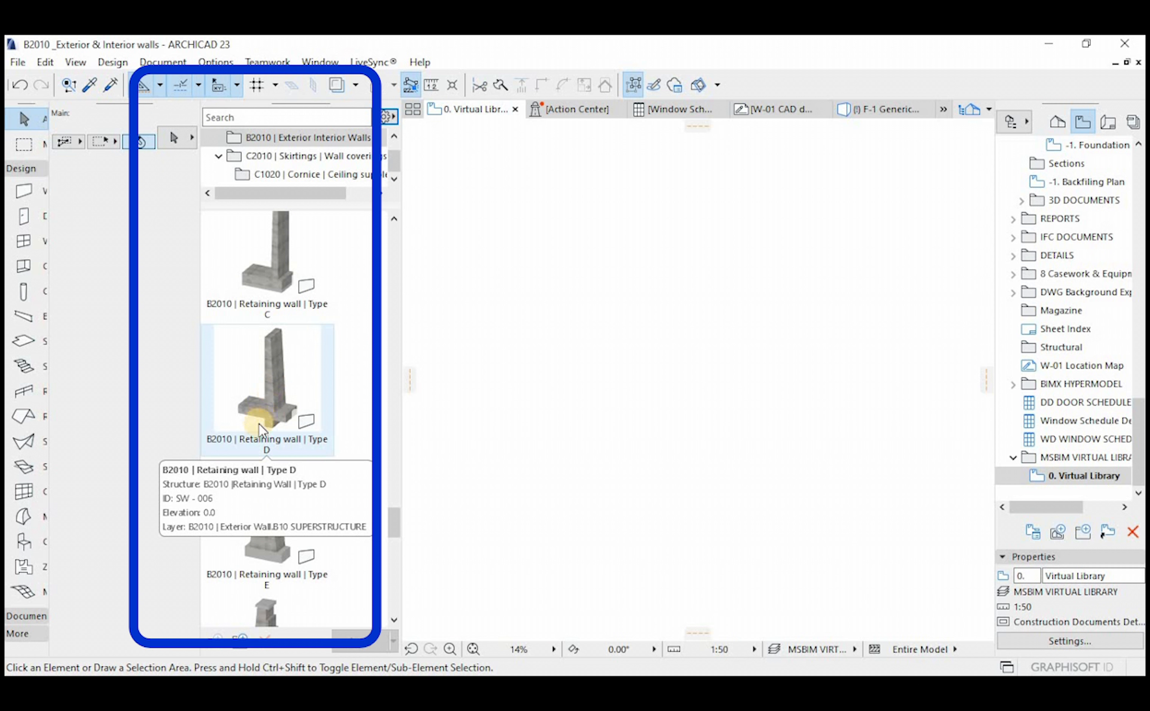
scroll(254, 442, down, 5)
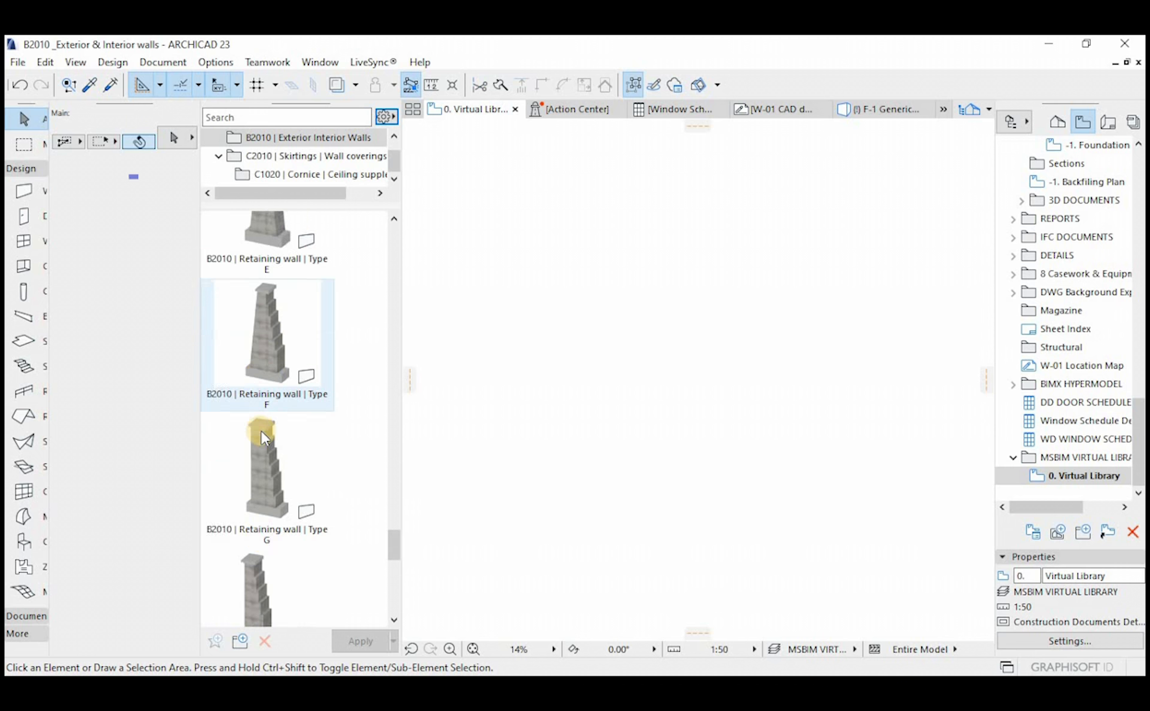
scroll(262, 434, down, 8)
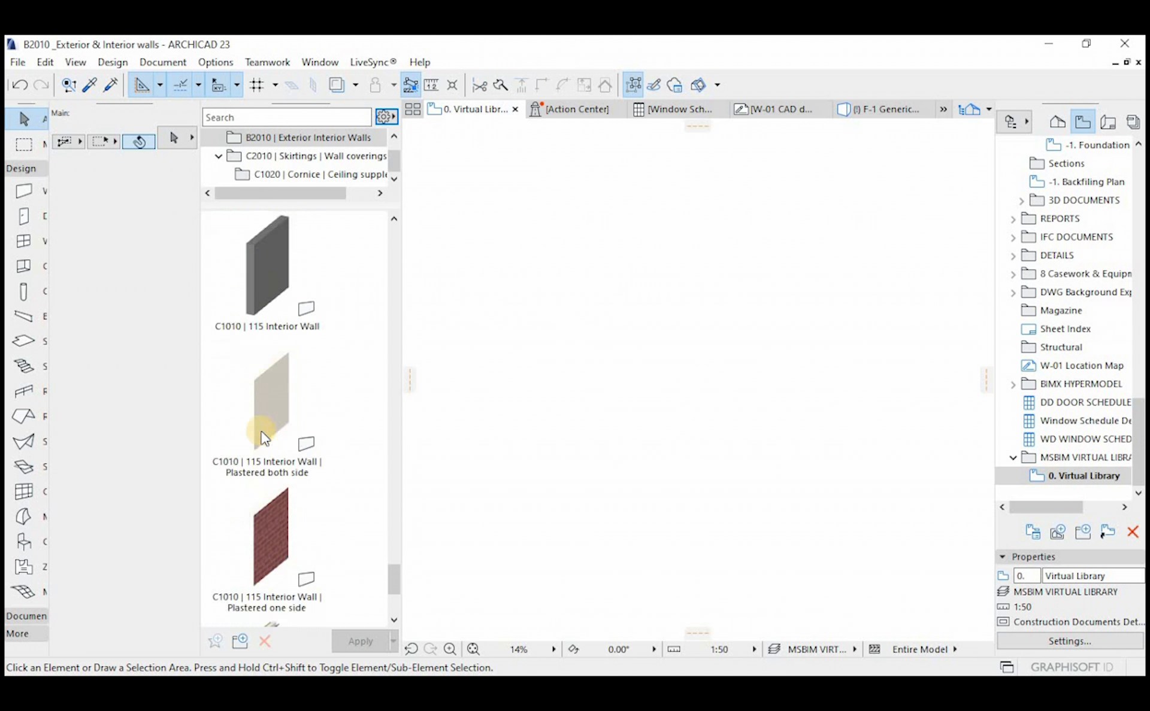
scroll(261, 434, down, 2)
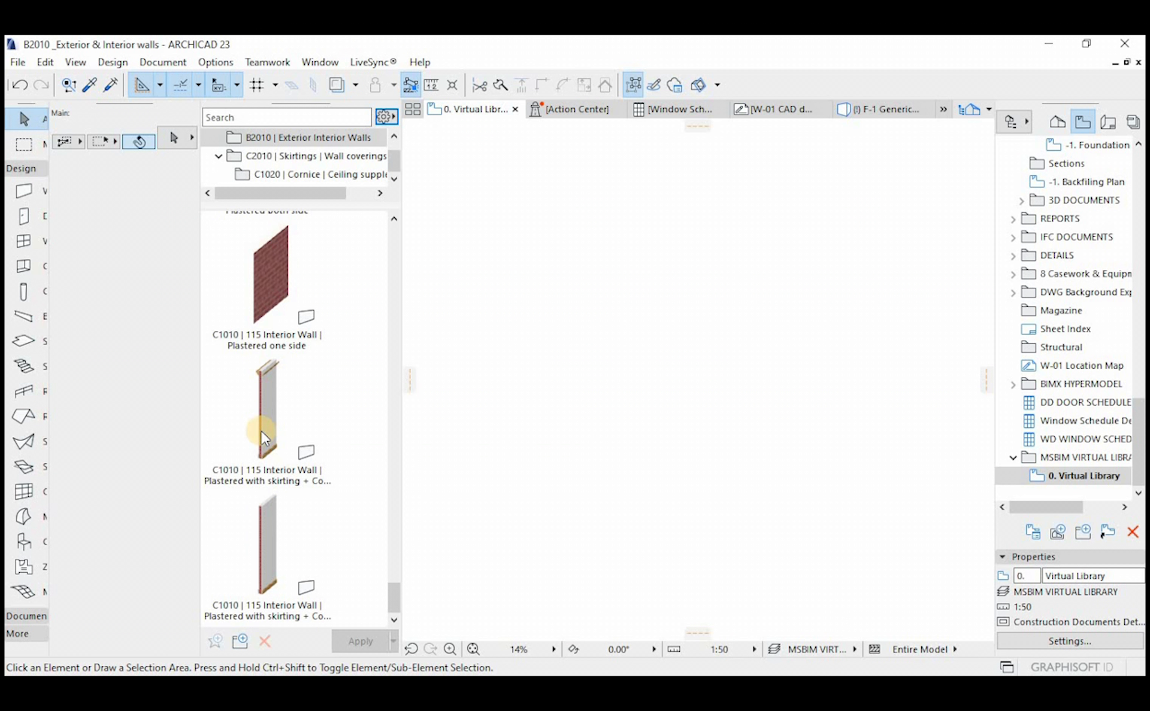
click(347, 169)
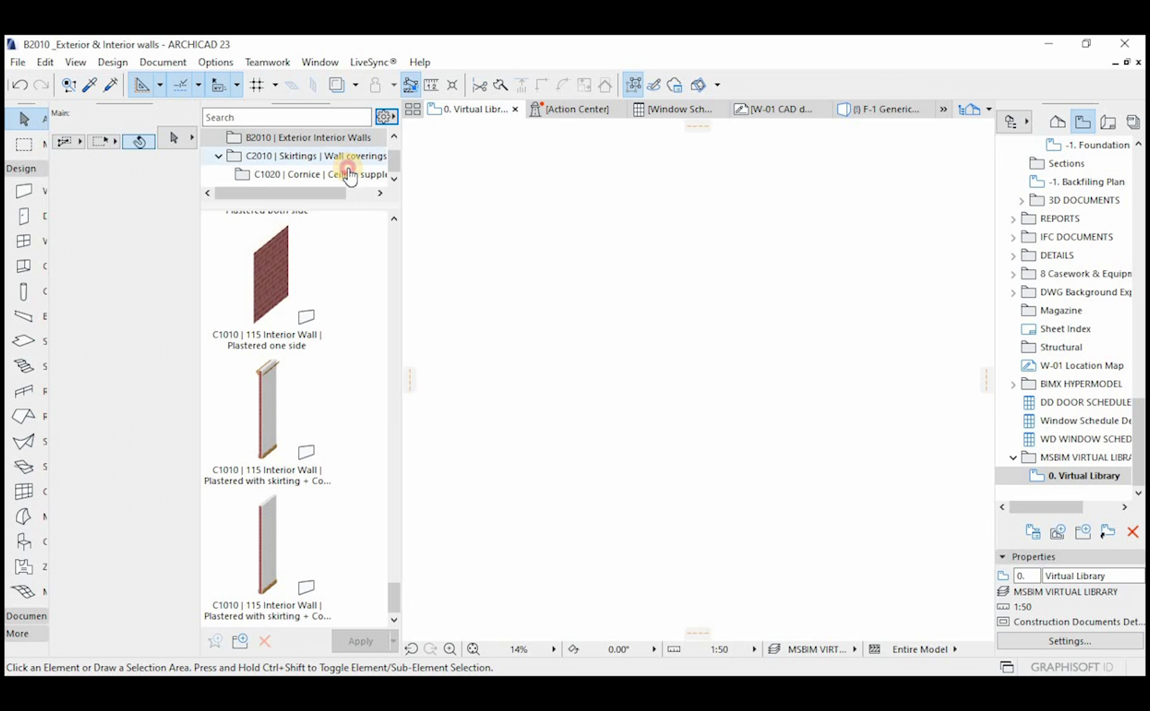
click(277, 269)
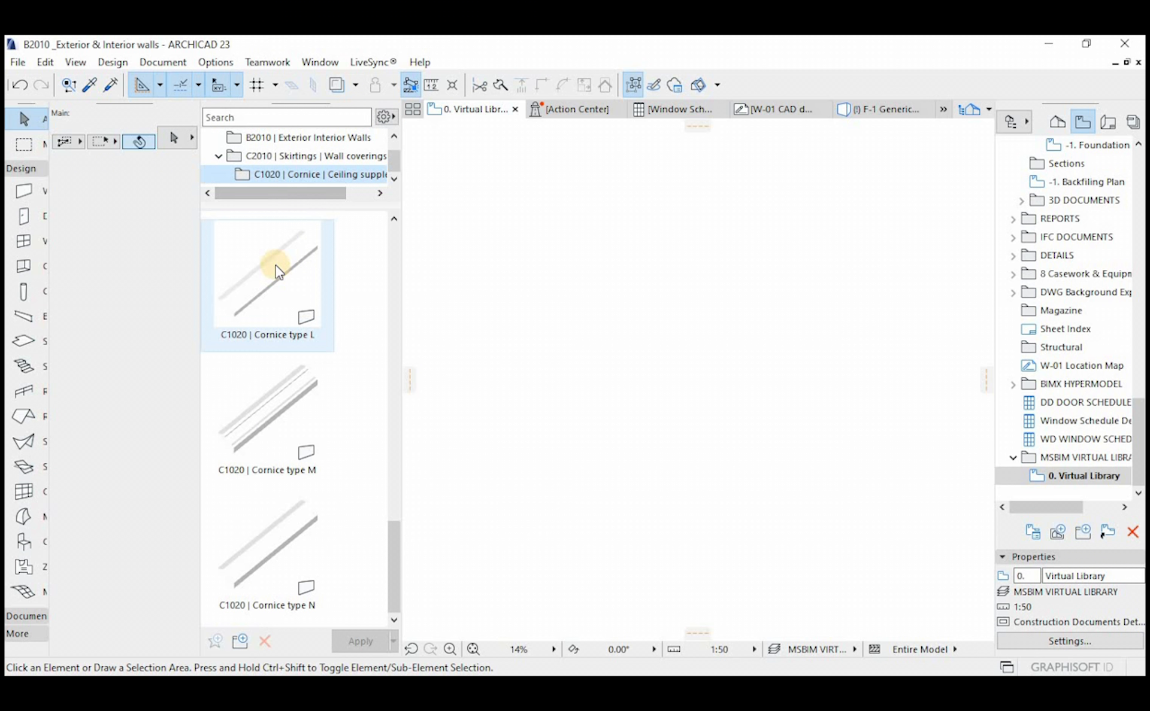
click(273, 559)
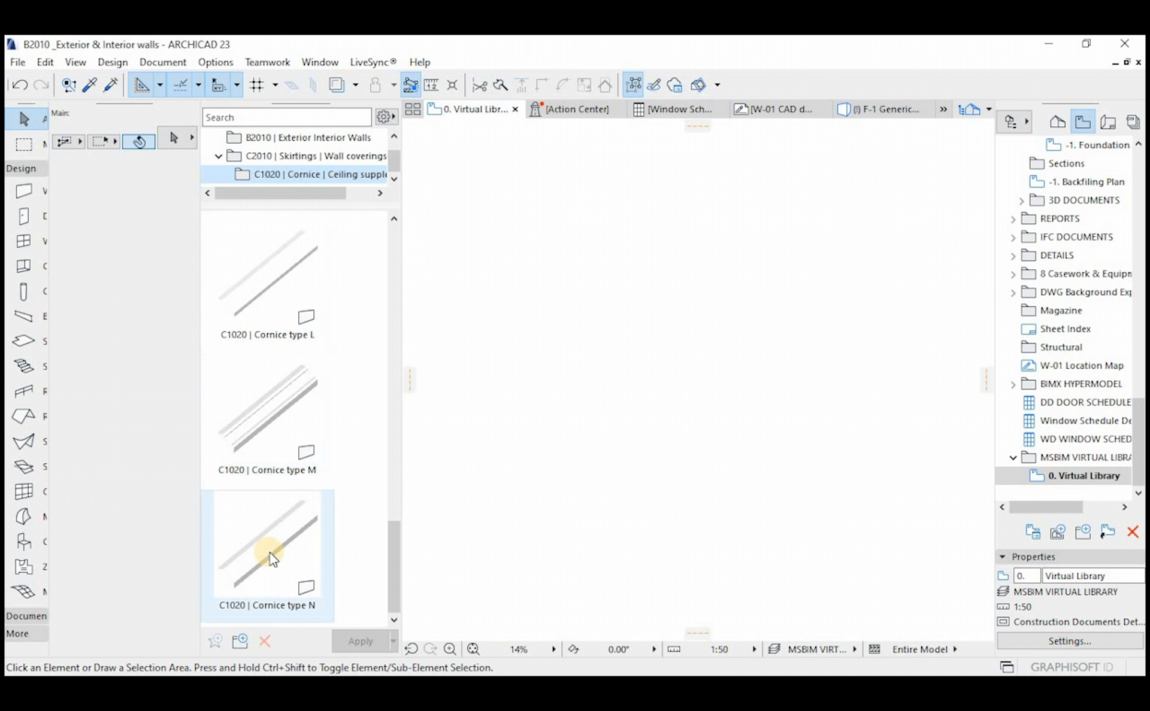
scroll(285, 476, up, 5)
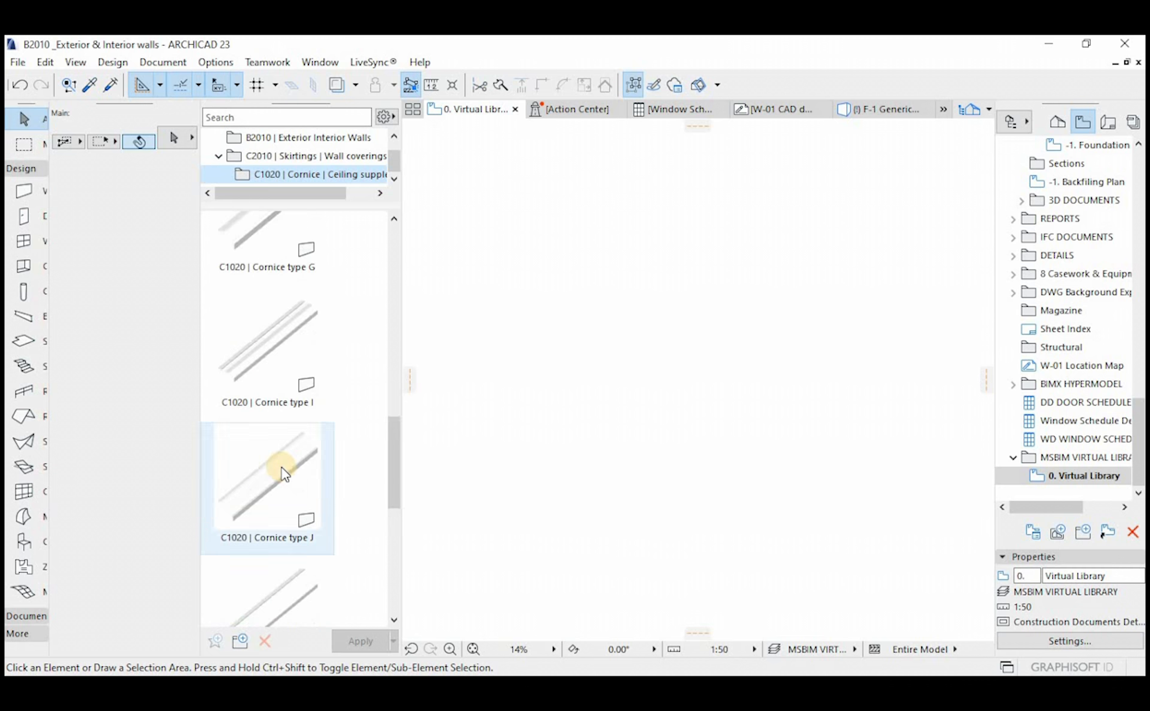
scroll(281, 473, down, 3)
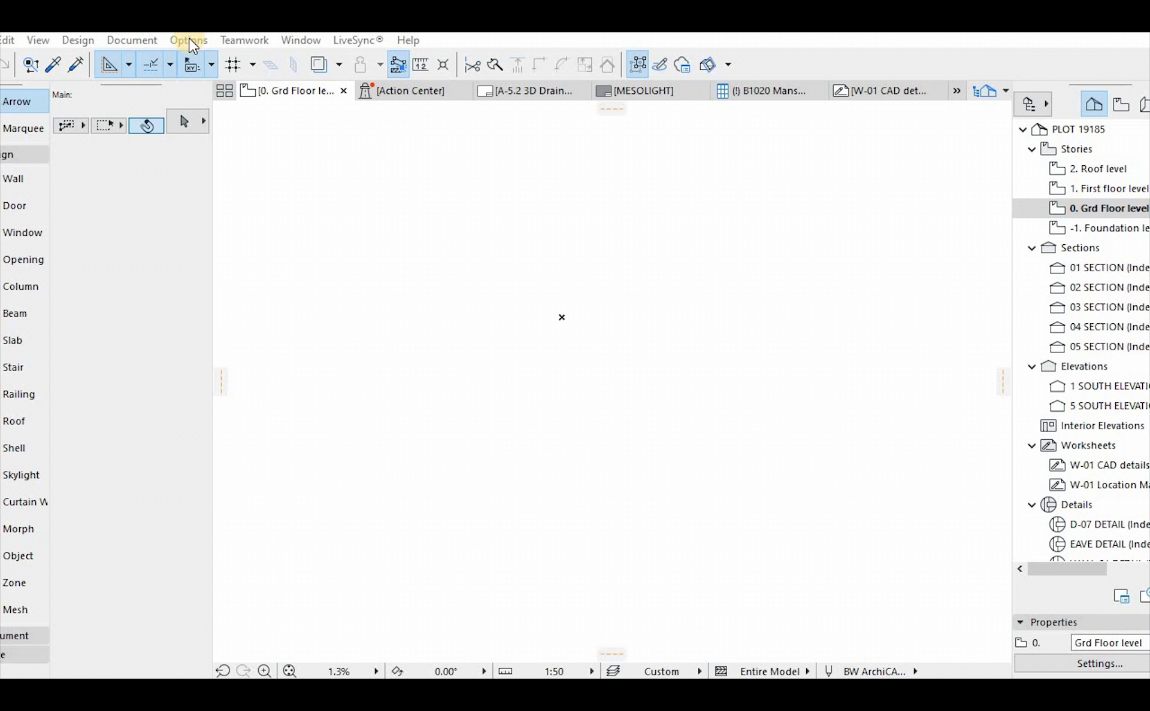
Open the Profile Manager and place it fully within view over the empty drawing area
click(186, 43)
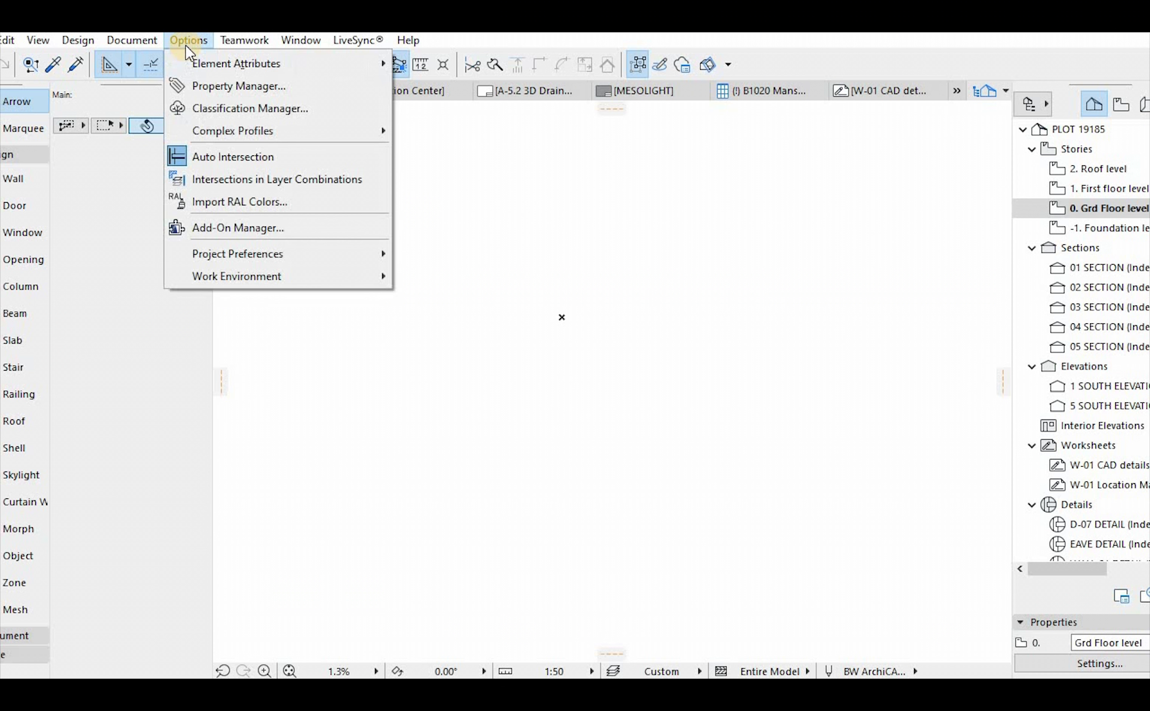
mouse_move(216, 71)
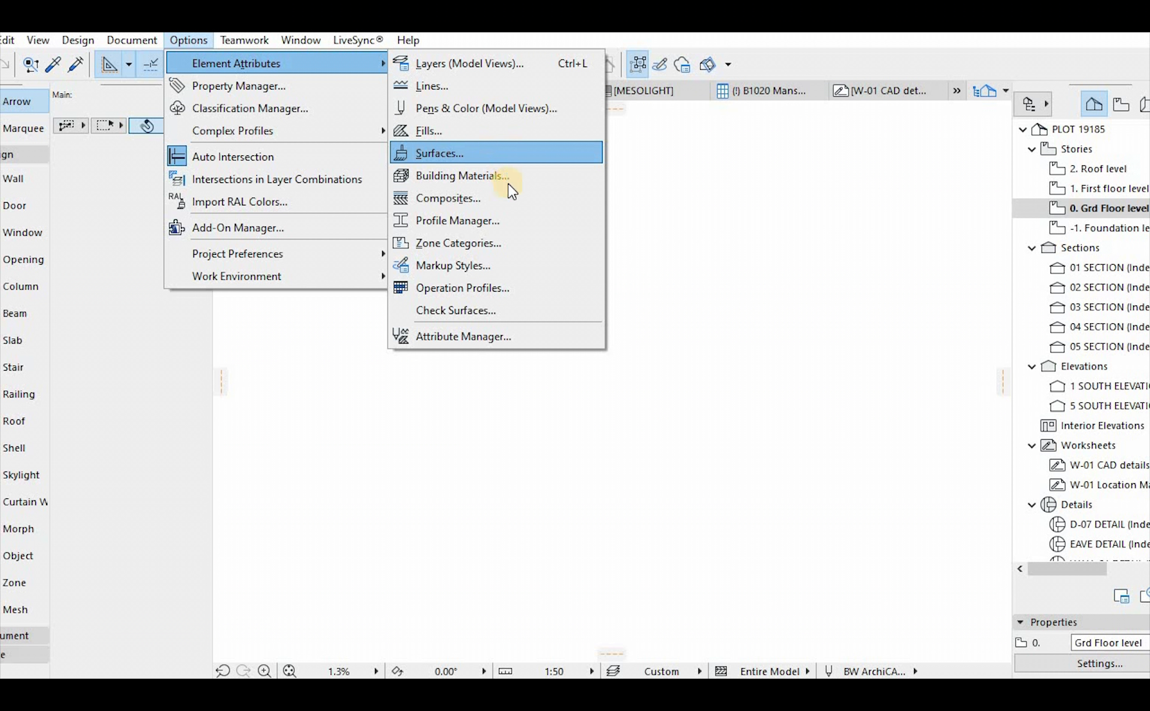
click(483, 226)
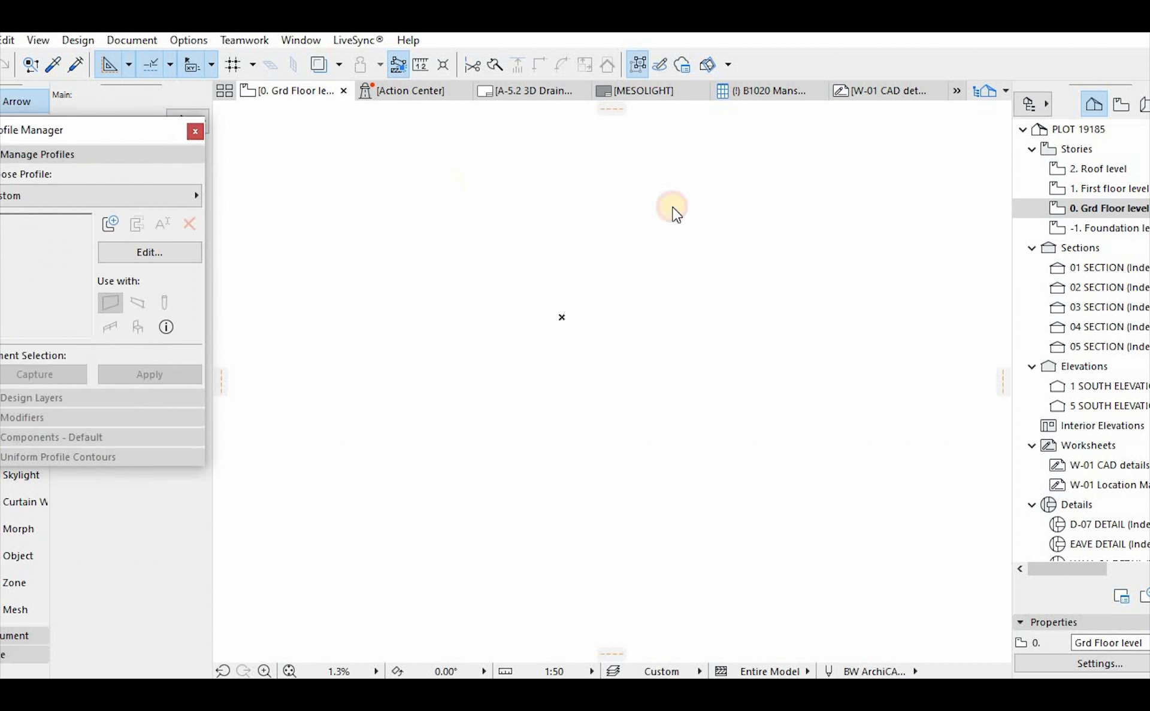
drag(796, 211, 793, 154)
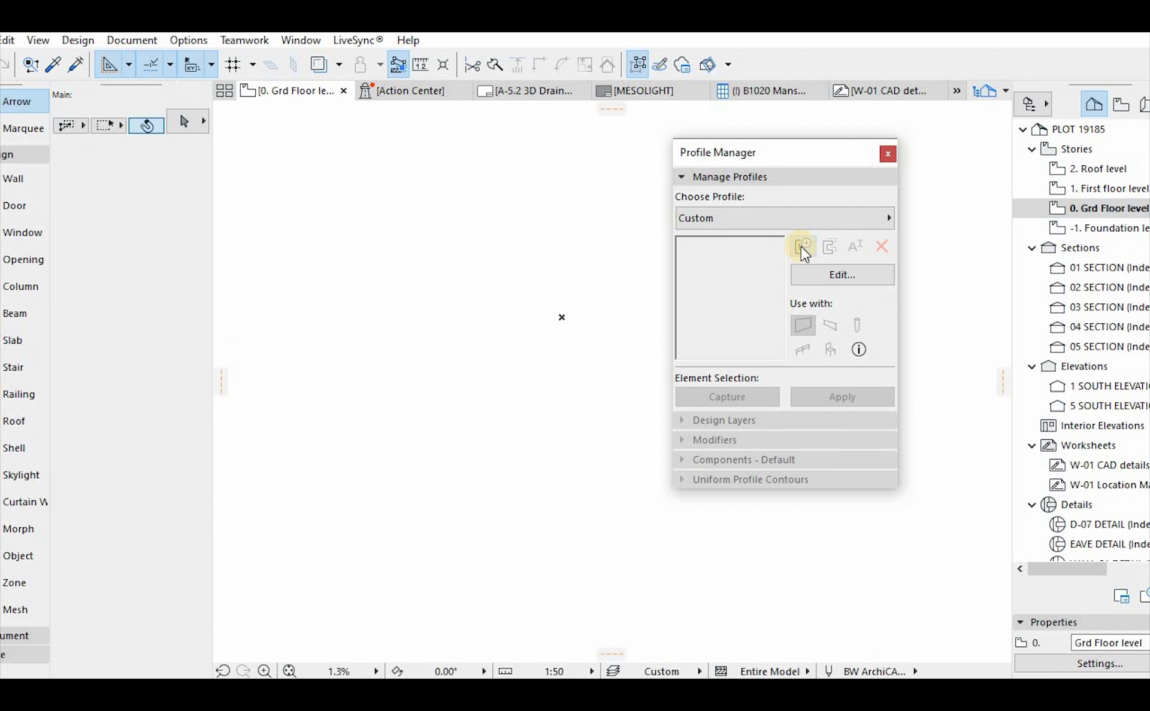
Create a new profile named cornice and reposition the Profile Manager so its settings are accessible
click(801, 246)
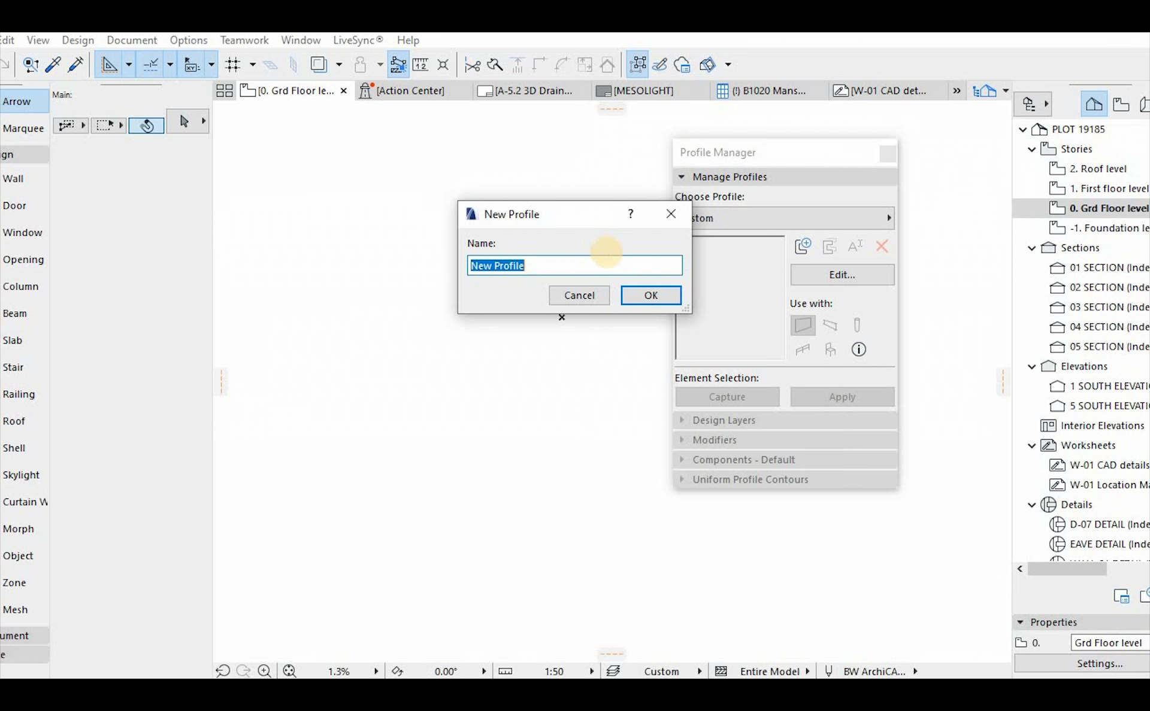
text(cornice)
click(649, 297)
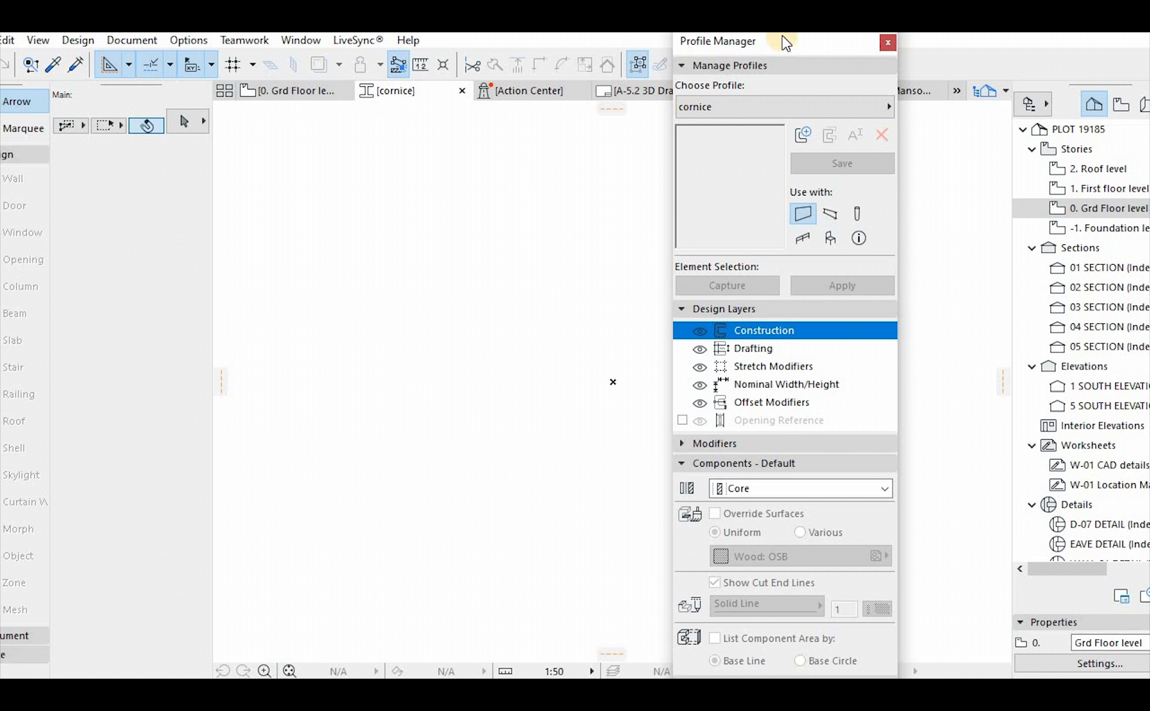
drag(800, 63, 820, 32)
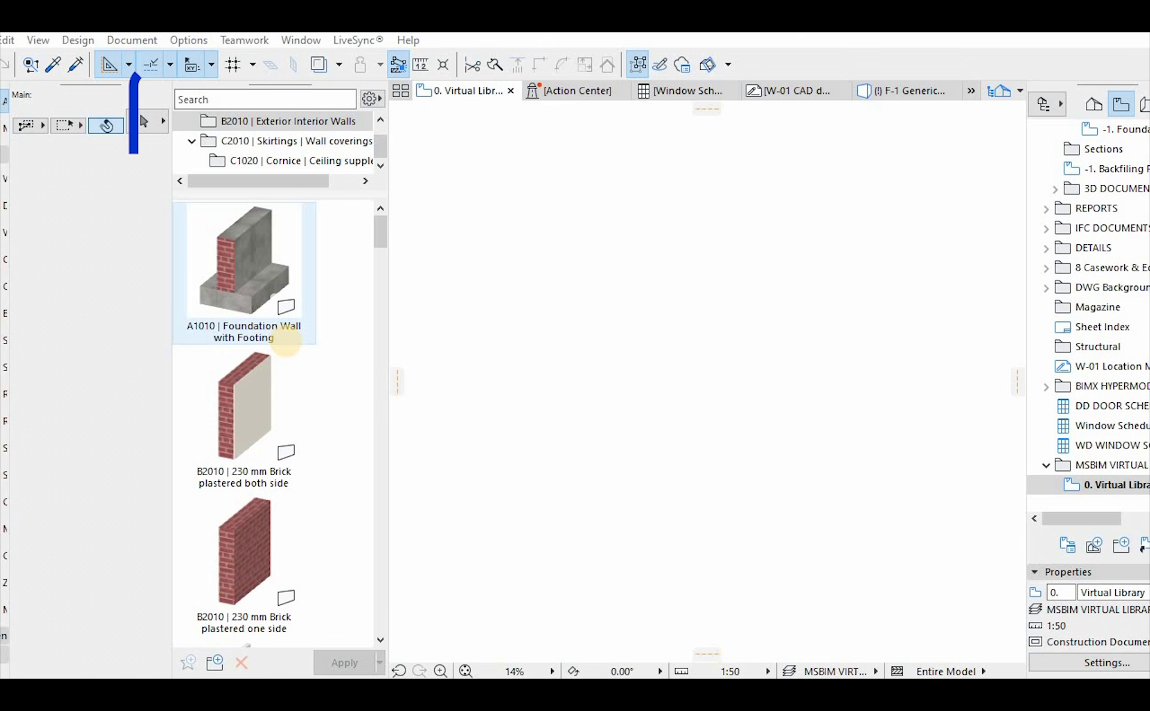
Review the foundation wall and 230 mm brick wall favorites in B2010 | Exterior Interior Walls
scroll(264, 283, down, 3)
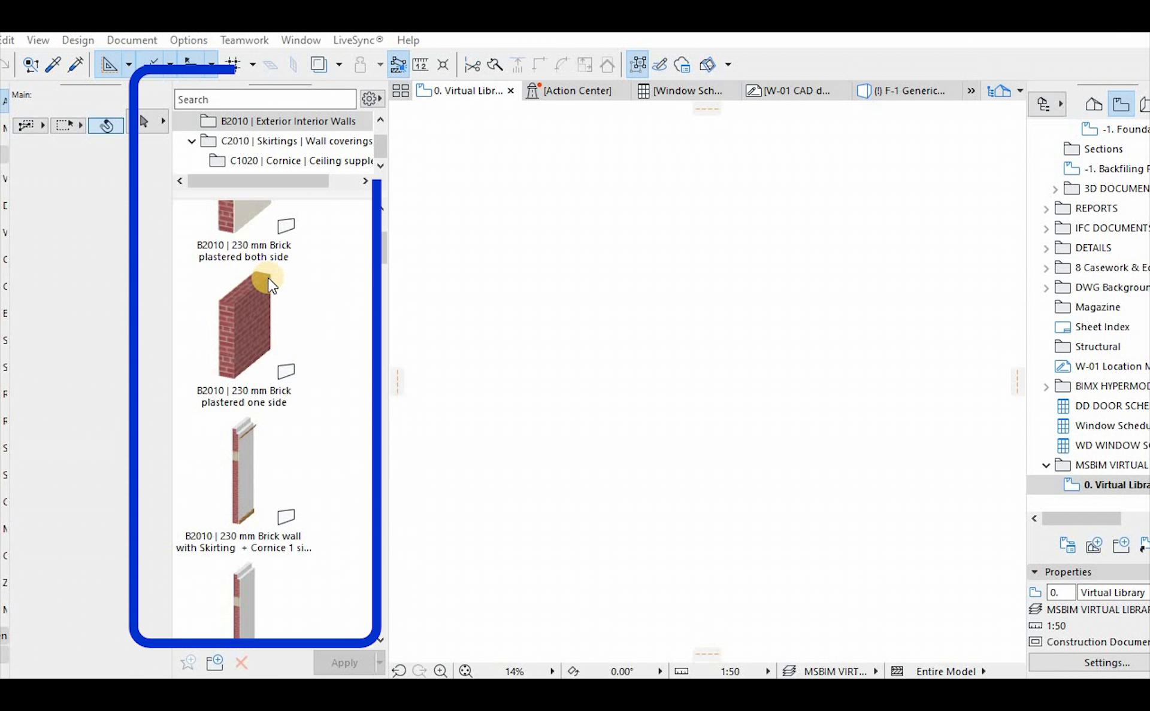
scroll(270, 286, up, 3)
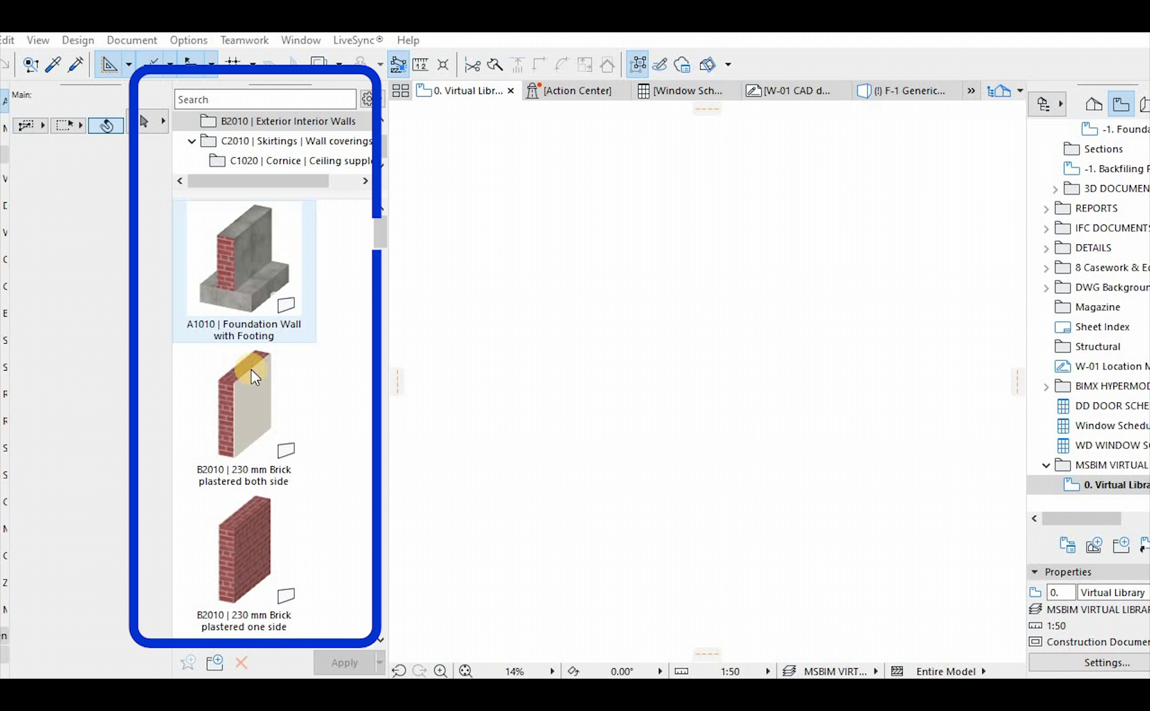
scroll(250, 384, down, 8)
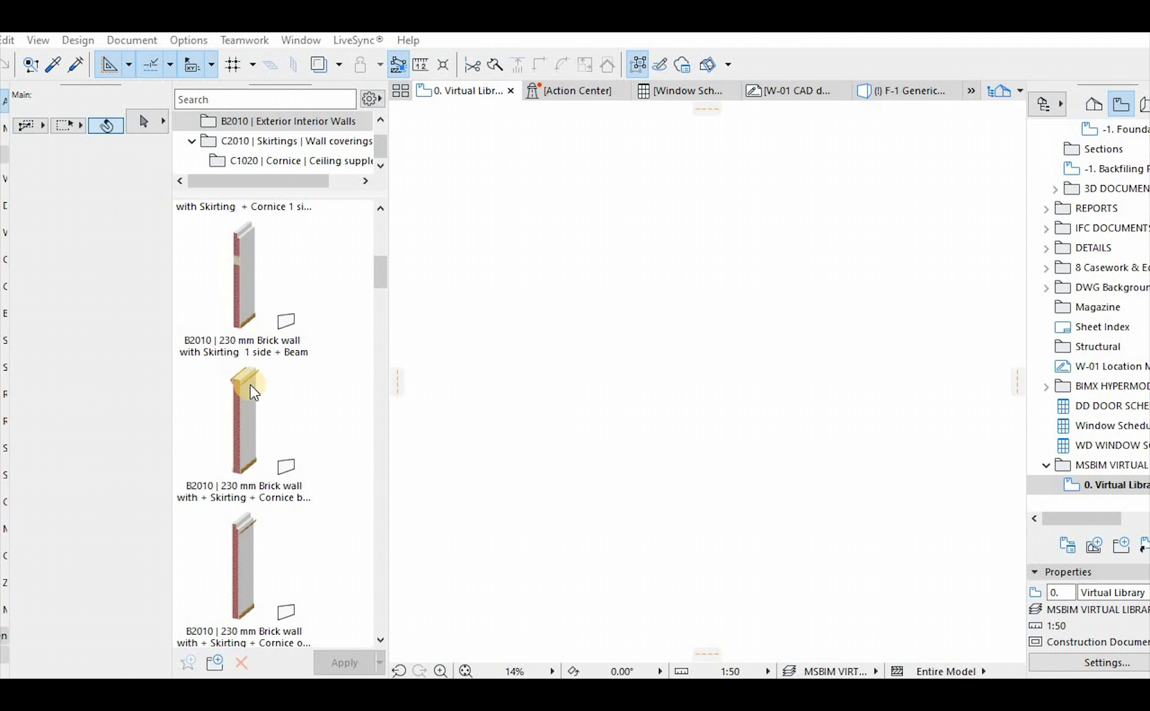
Try medium icons for the wall favorites and restore the large icons
click(372, 98)
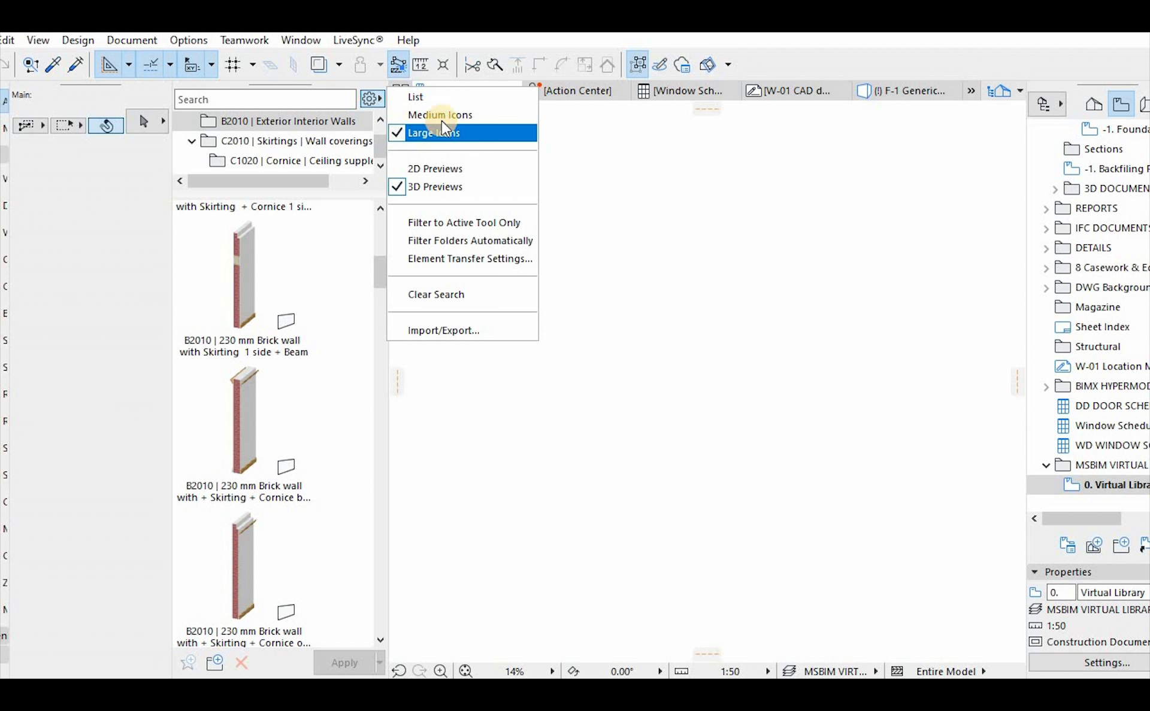
click(443, 115)
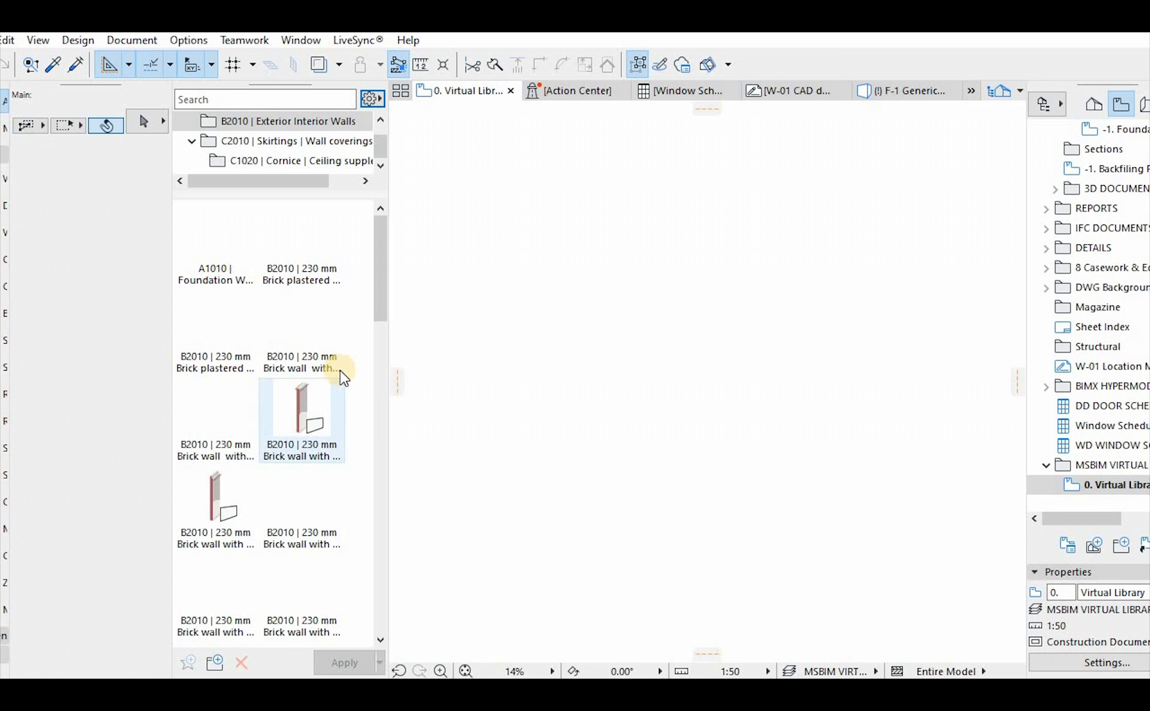
click(376, 98)
click(431, 131)
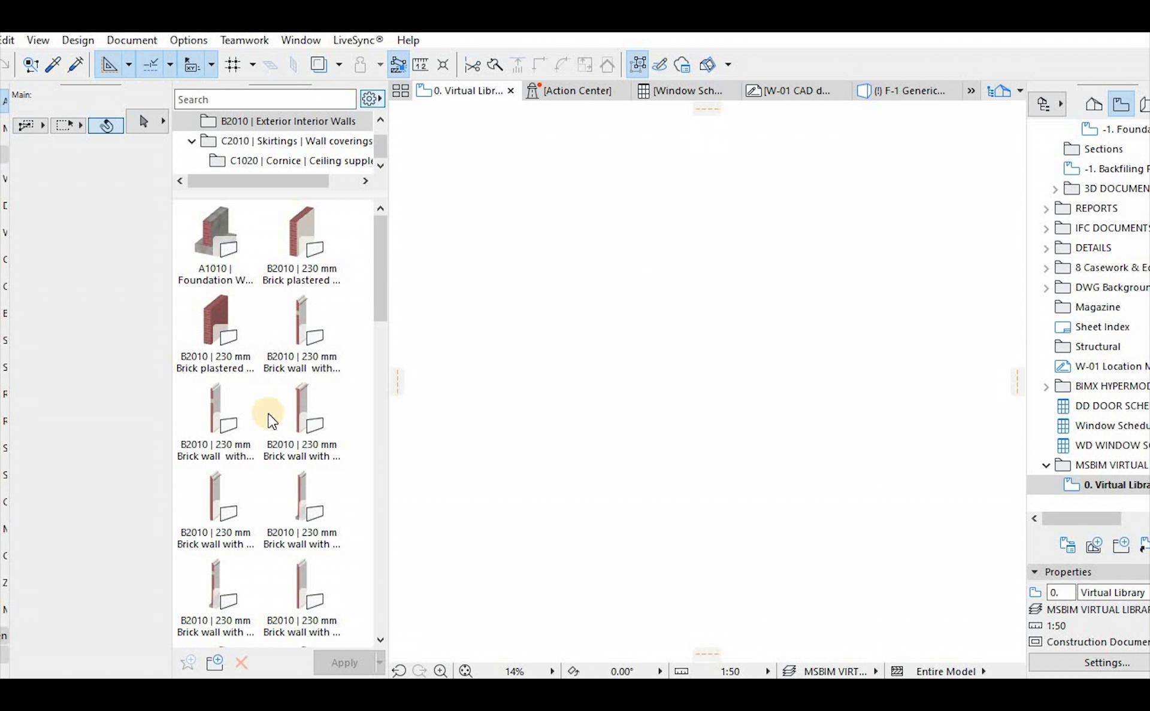
Examine the remaining wall favorites, from brick and cavity walls through parapets and retaining walls to the 115 interior walls
scroll(267, 413, down, 5)
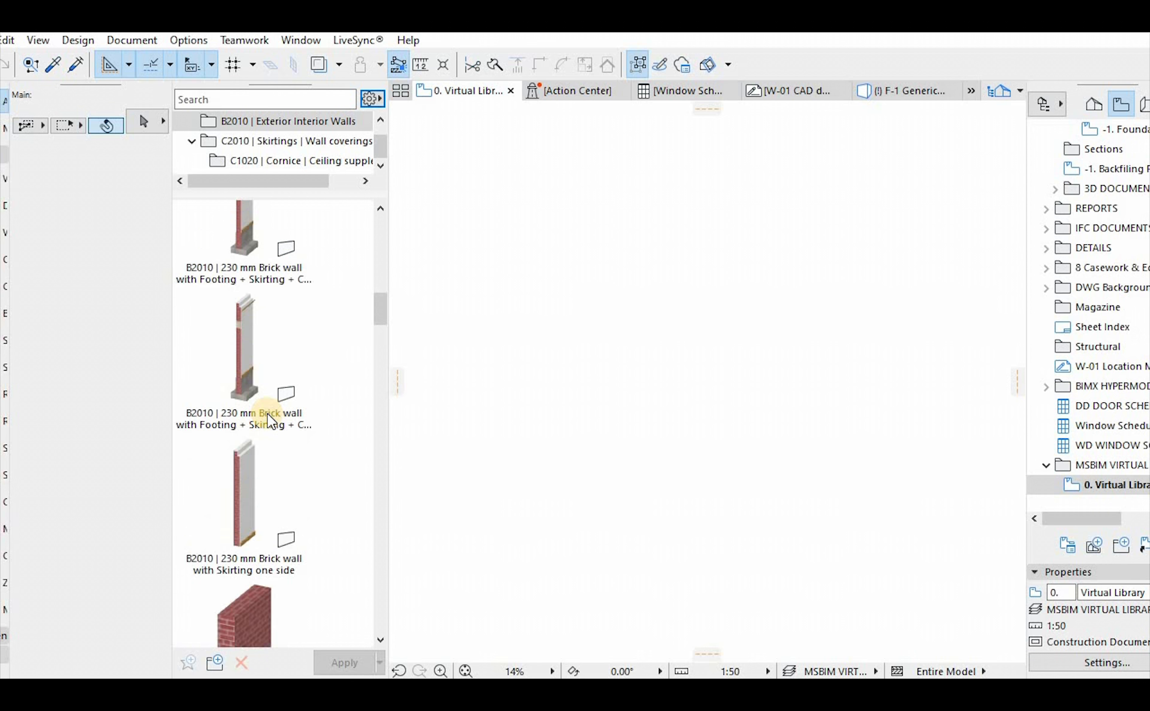
scroll(267, 413, down, 10)
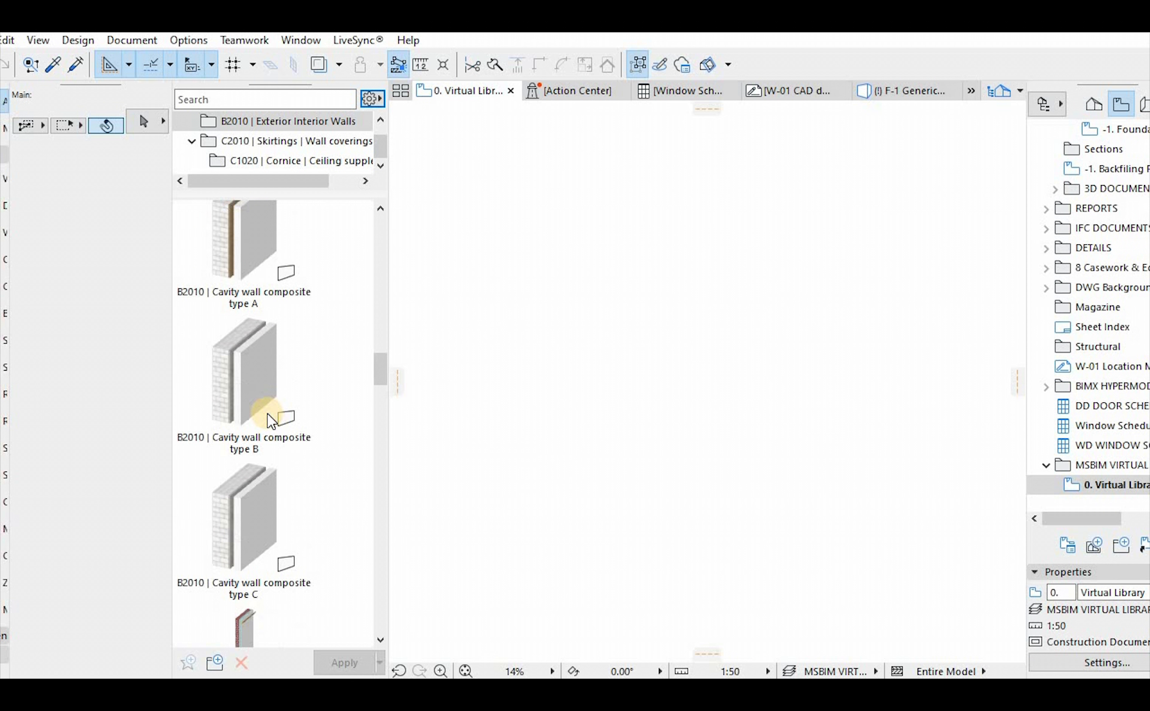
scroll(267, 416, down, 10)
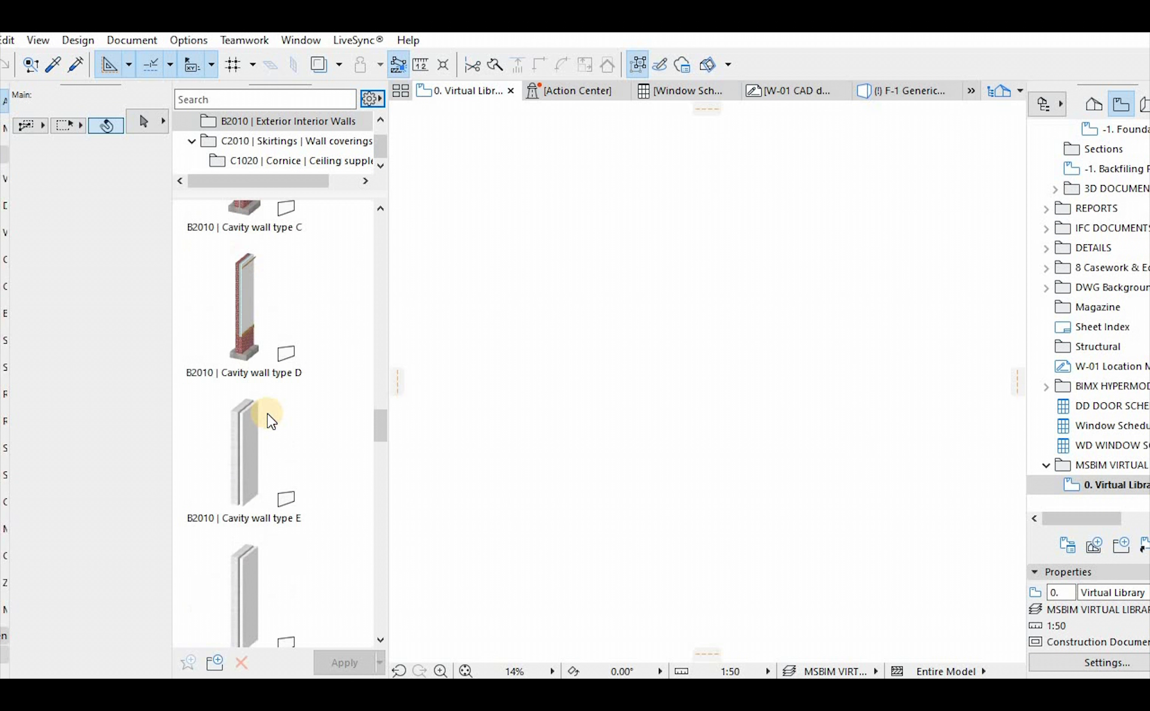
scroll(268, 413, down, 8)
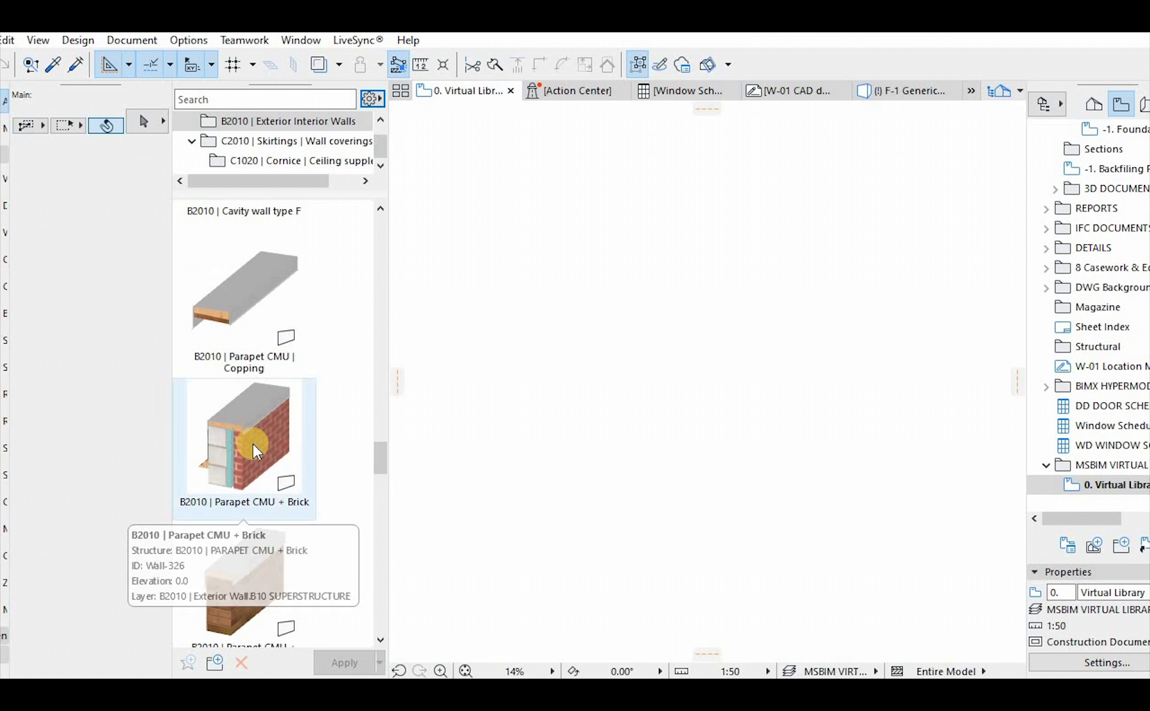
scroll(253, 444, down, 10)
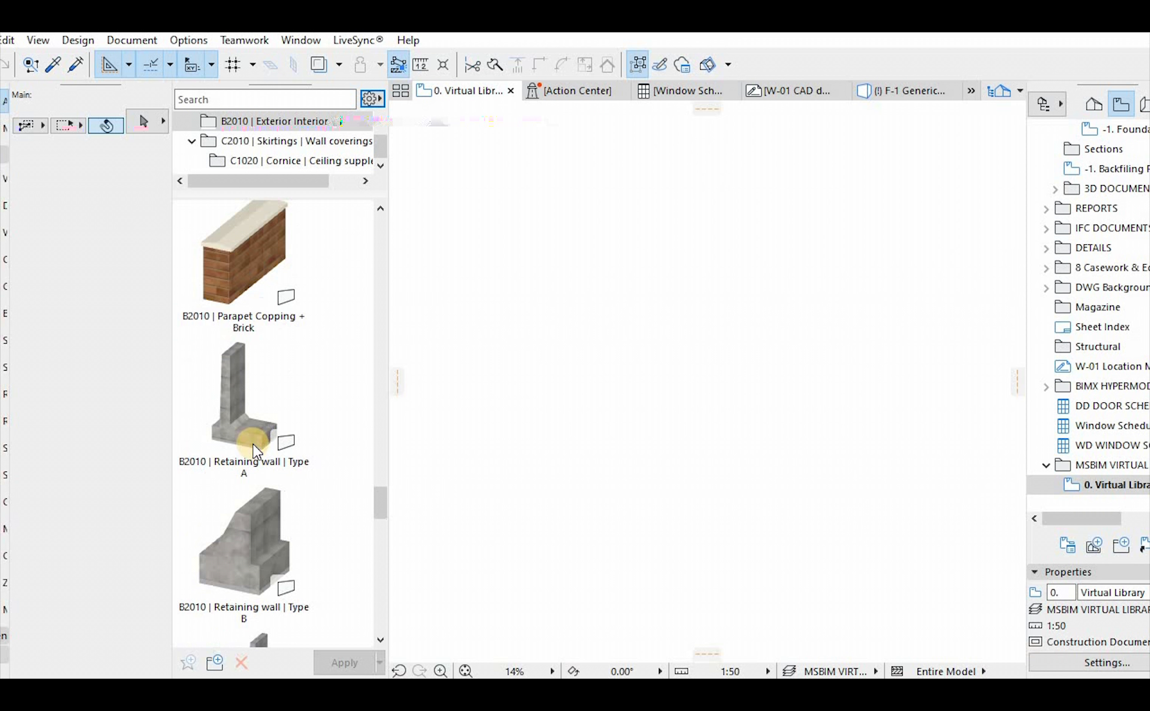
scroll(252, 444, down, 8)
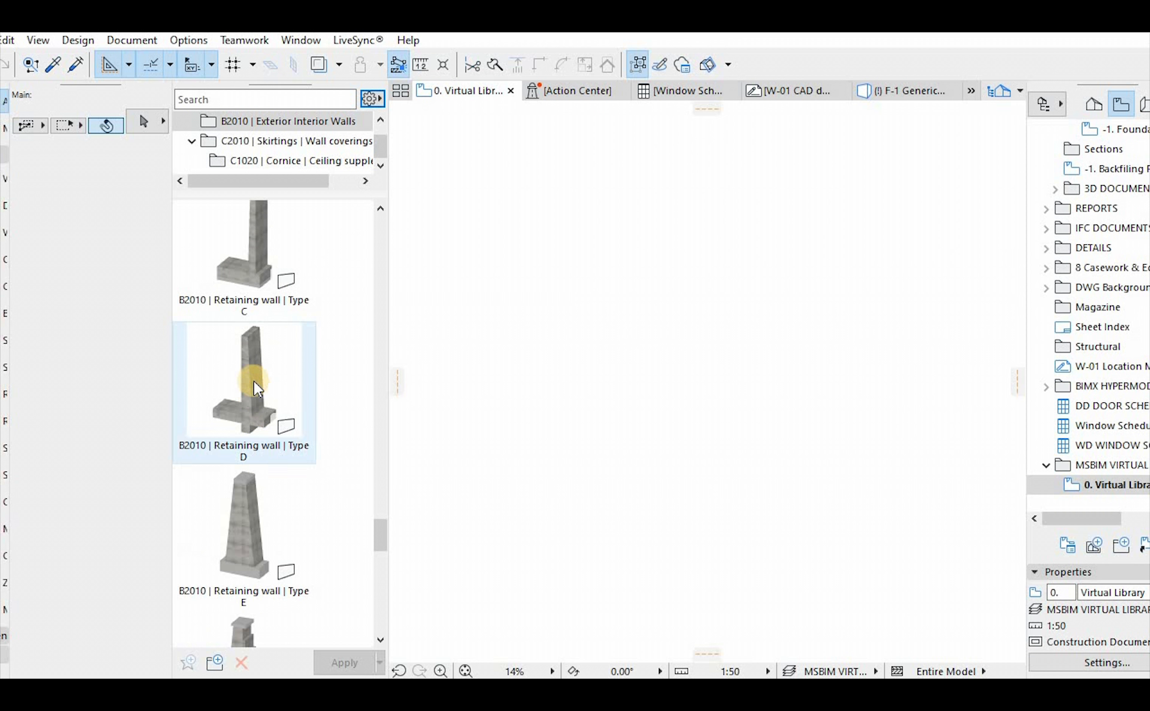
mouse_move(246, 400)
scroll(233, 440, down, 13)
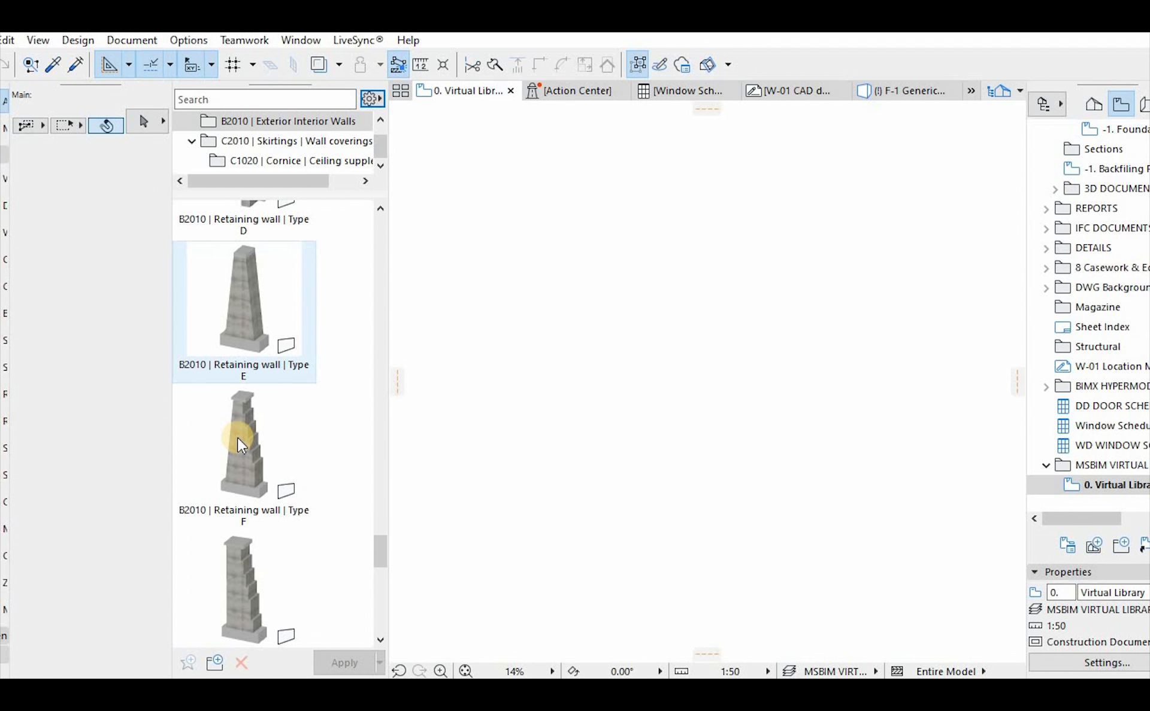
scroll(238, 440, down, 8)
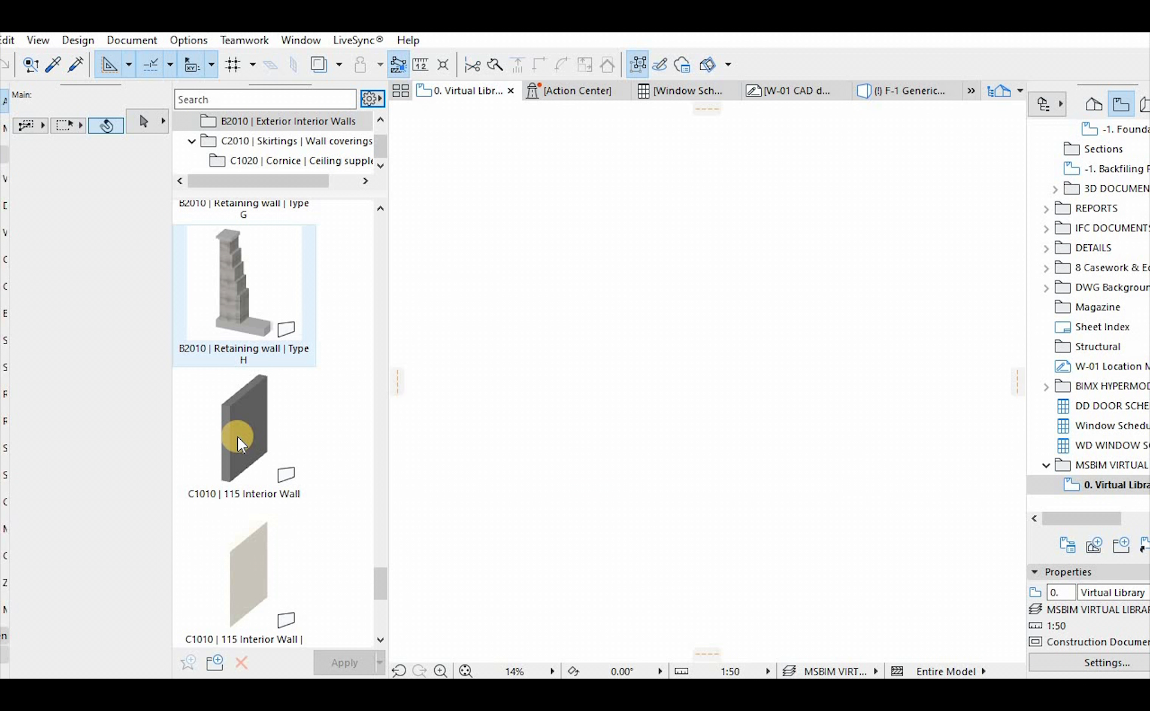
scroll(239, 441, down, 5)
scroll(237, 437, down, 5)
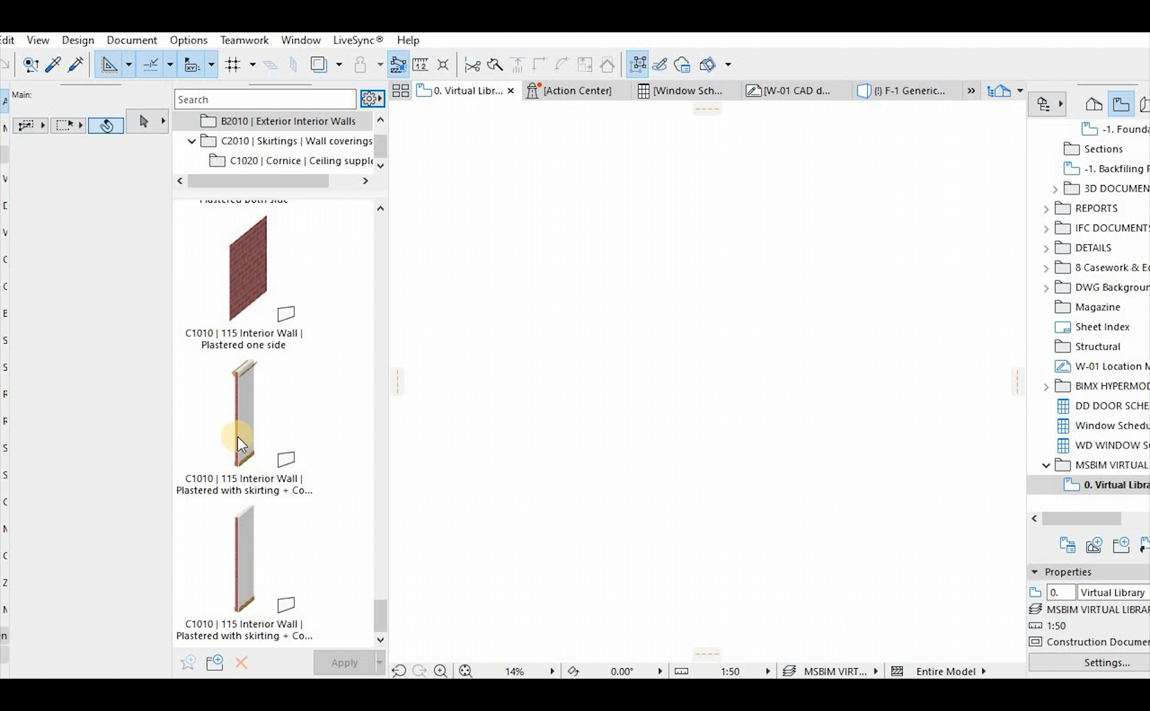
Show the C1020 | Cornice favorites folder and review its cornice types
click(332, 161)
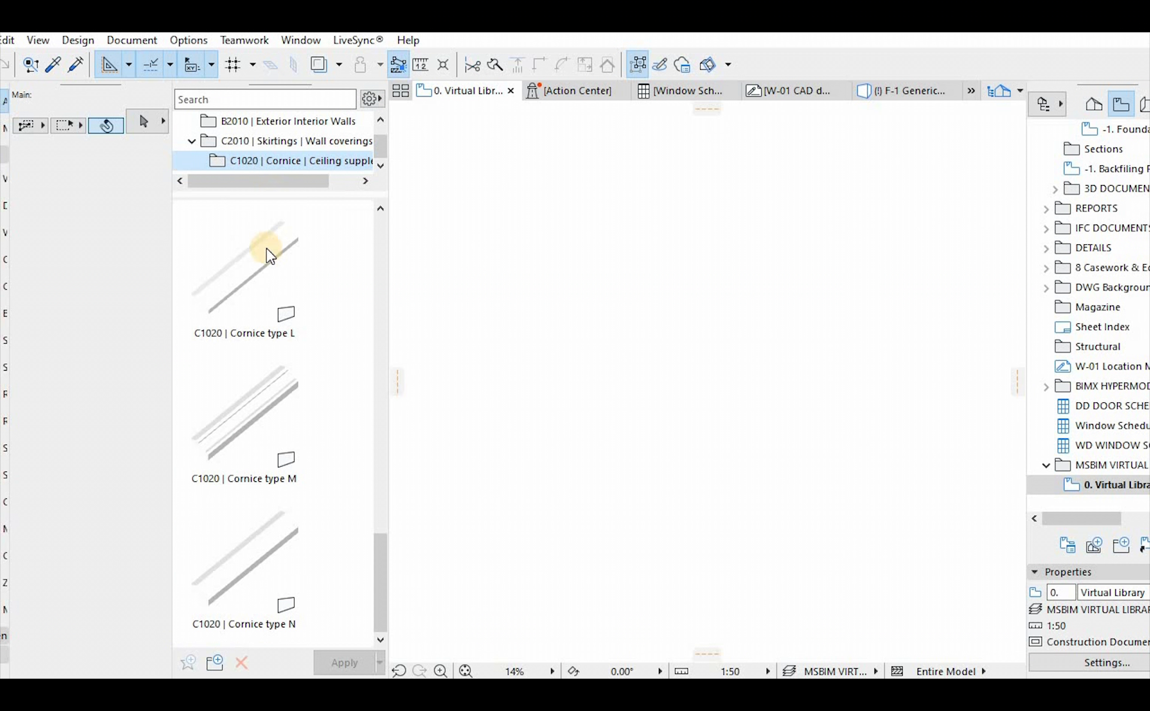
scroll(252, 258, up, 3)
scroll(250, 273, down, 3)
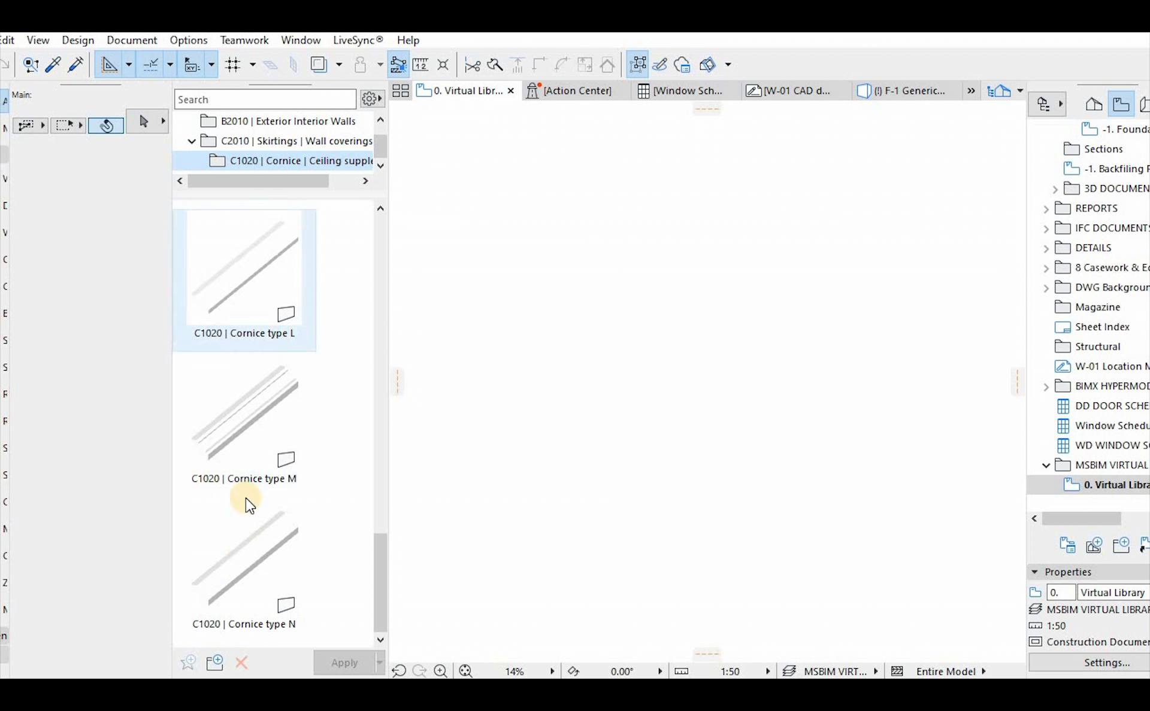
scroll(260, 484, up, 6)
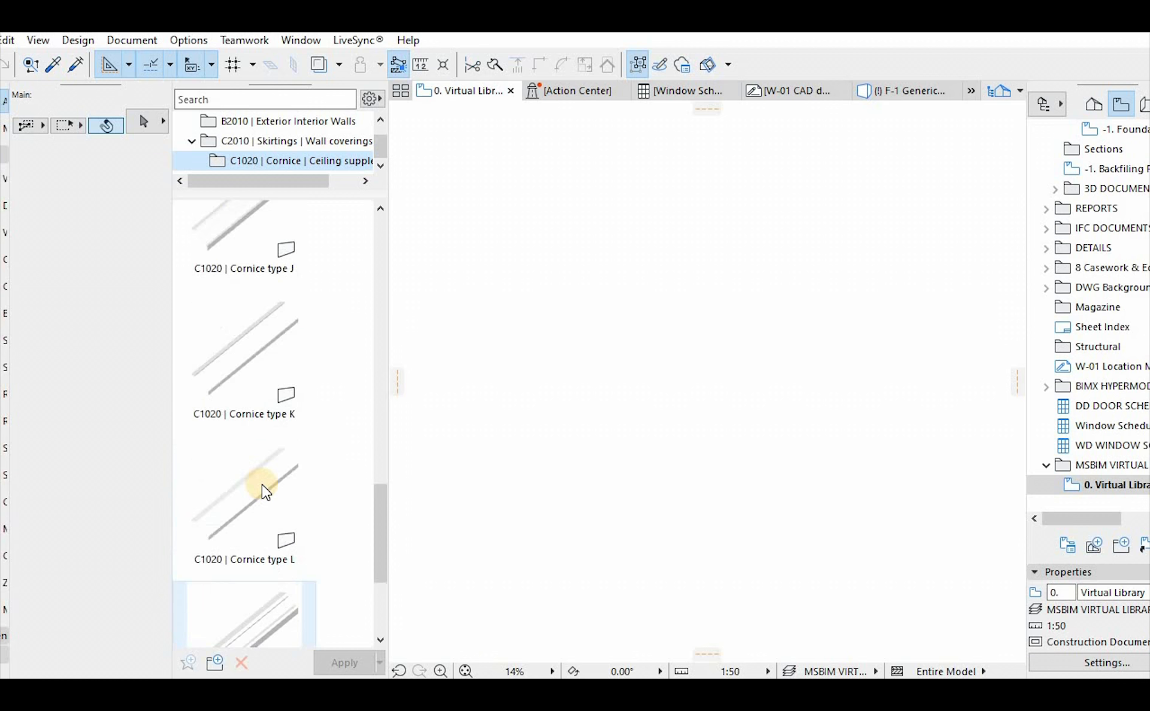
scroll(261, 484, up, 3)
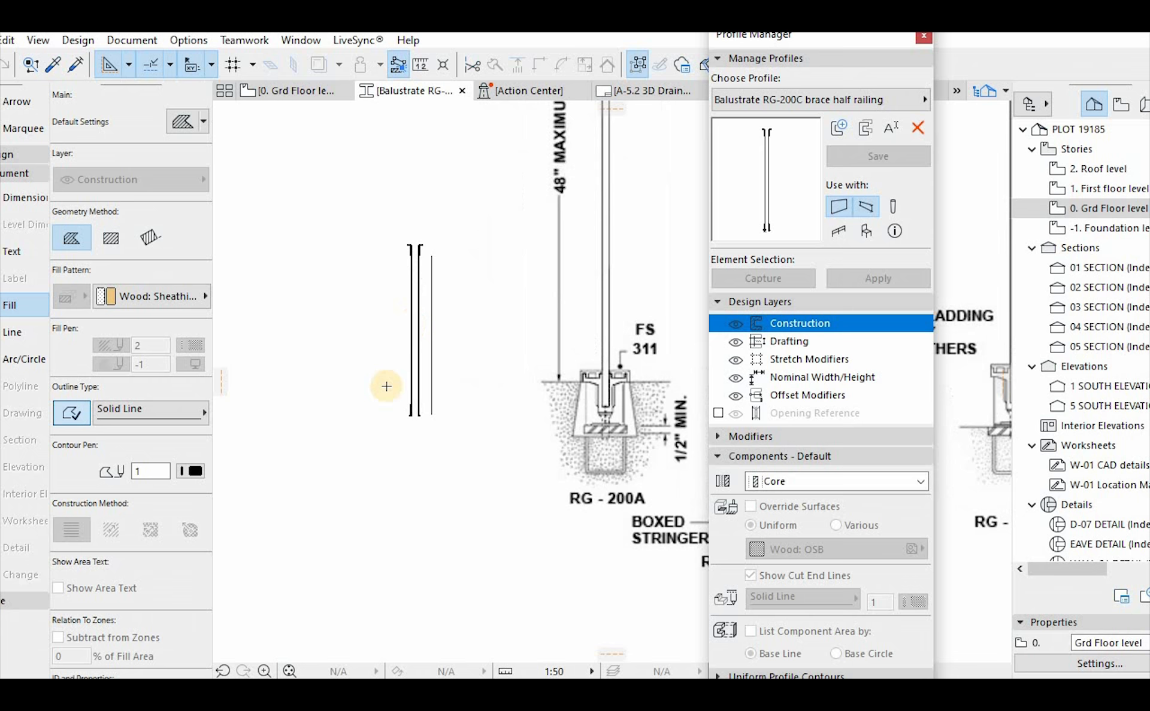
Examine the brace ends and thin uprights of the Balustrate RG-200C brace half railing profile
scroll(409, 414, up, 5)
key(Escape)
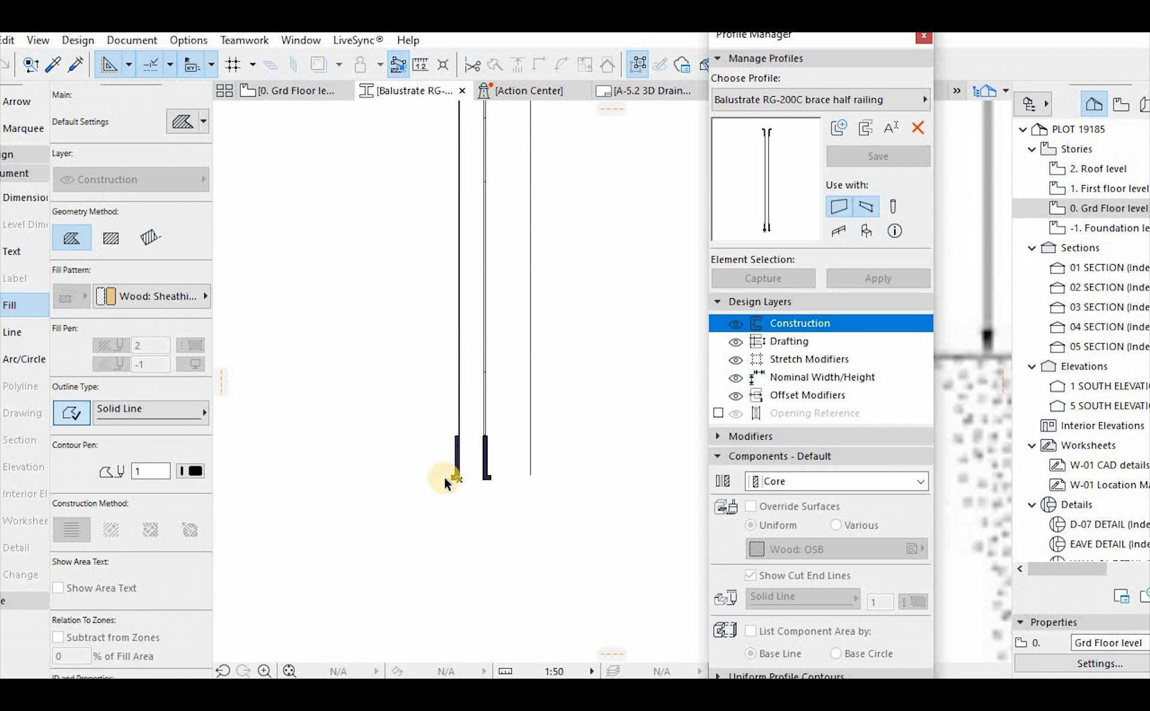
click(449, 476)
scroll(449, 475, up, 4)
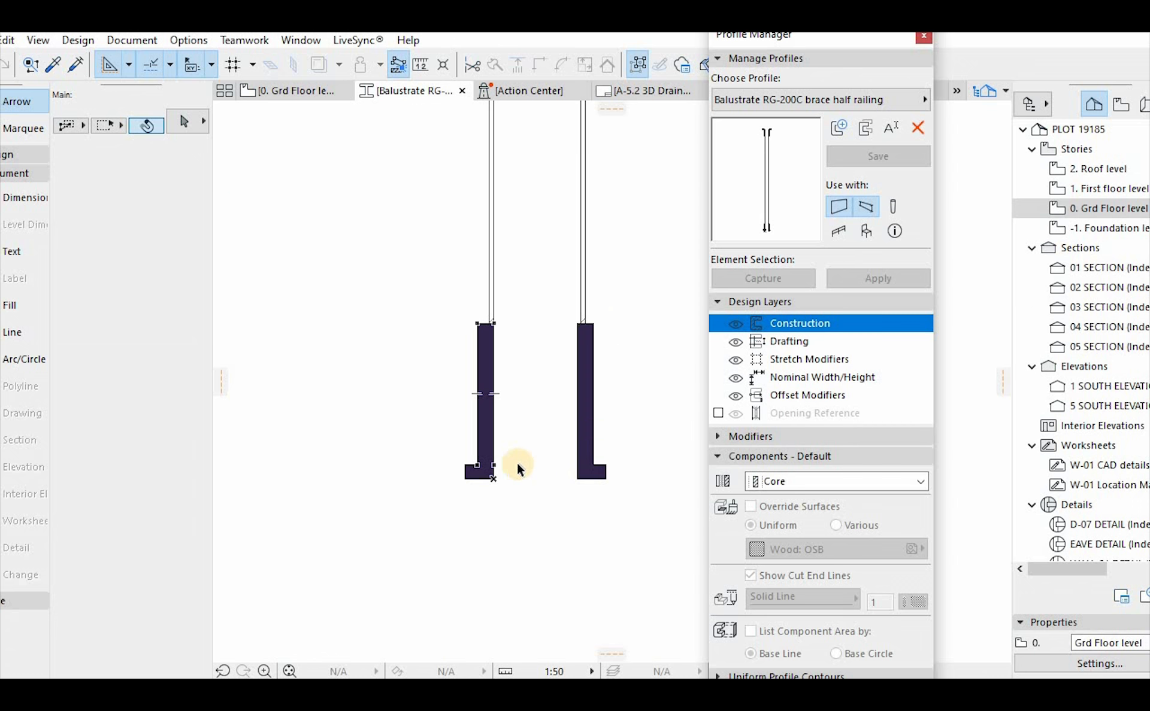
scroll(516, 460, down, 6)
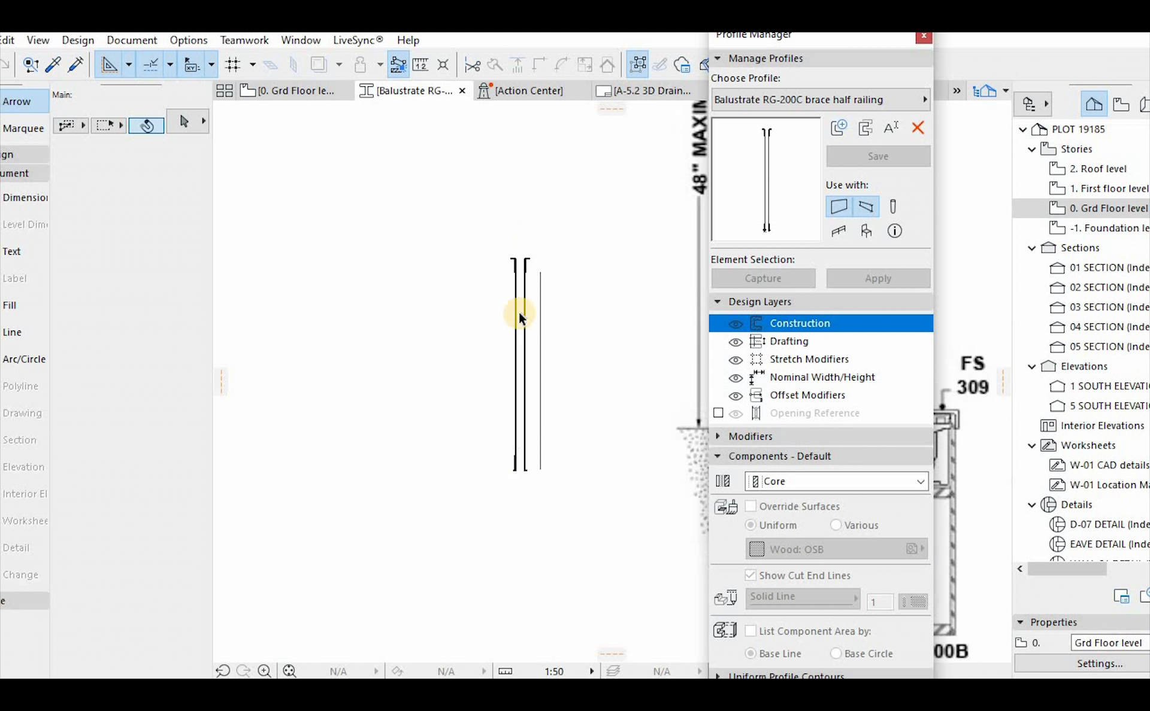
scroll(464, 225, up, 5)
scroll(438, 315, down, 4)
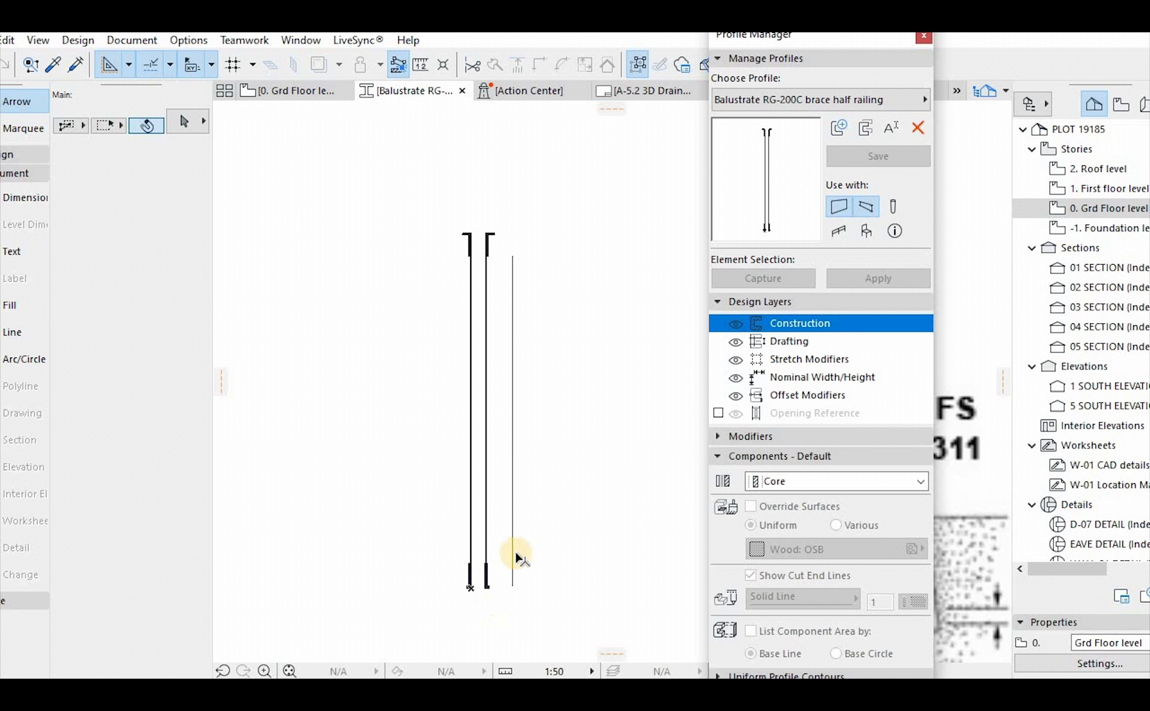
scroll(471, 590, up, 4)
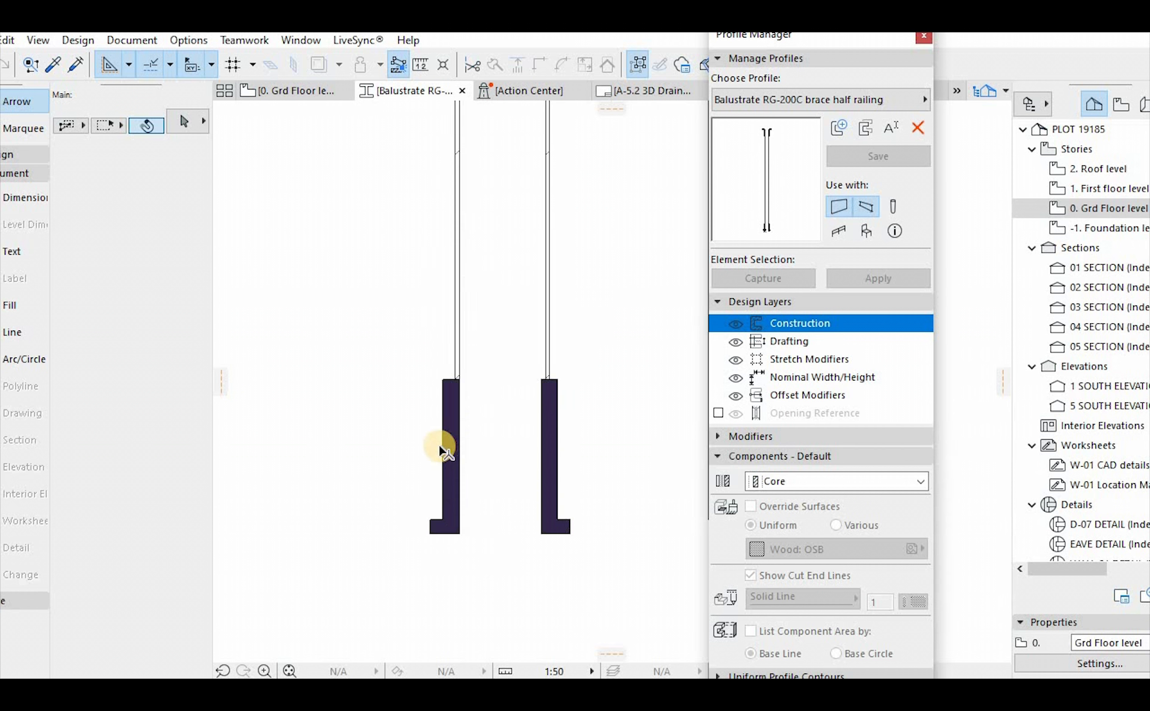
View the building material choices for a lower brace fill in the balustrade profile, leaving its assignment as is
click(441, 449)
click(162, 295)
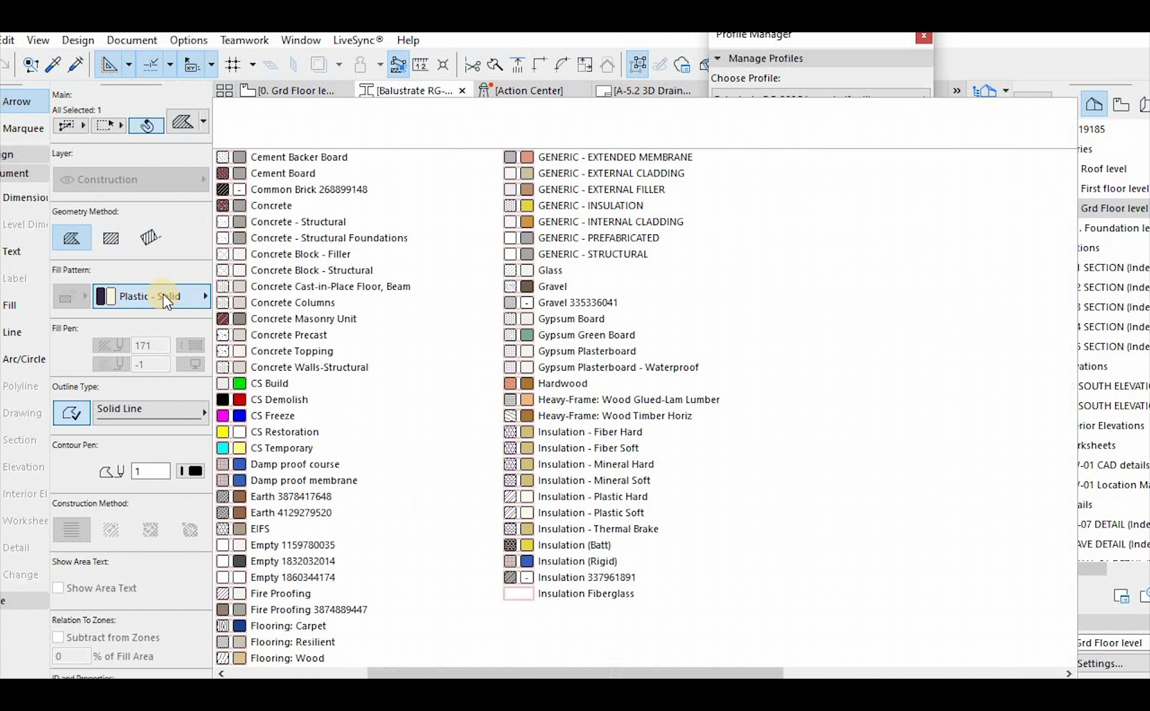
key(Escape)
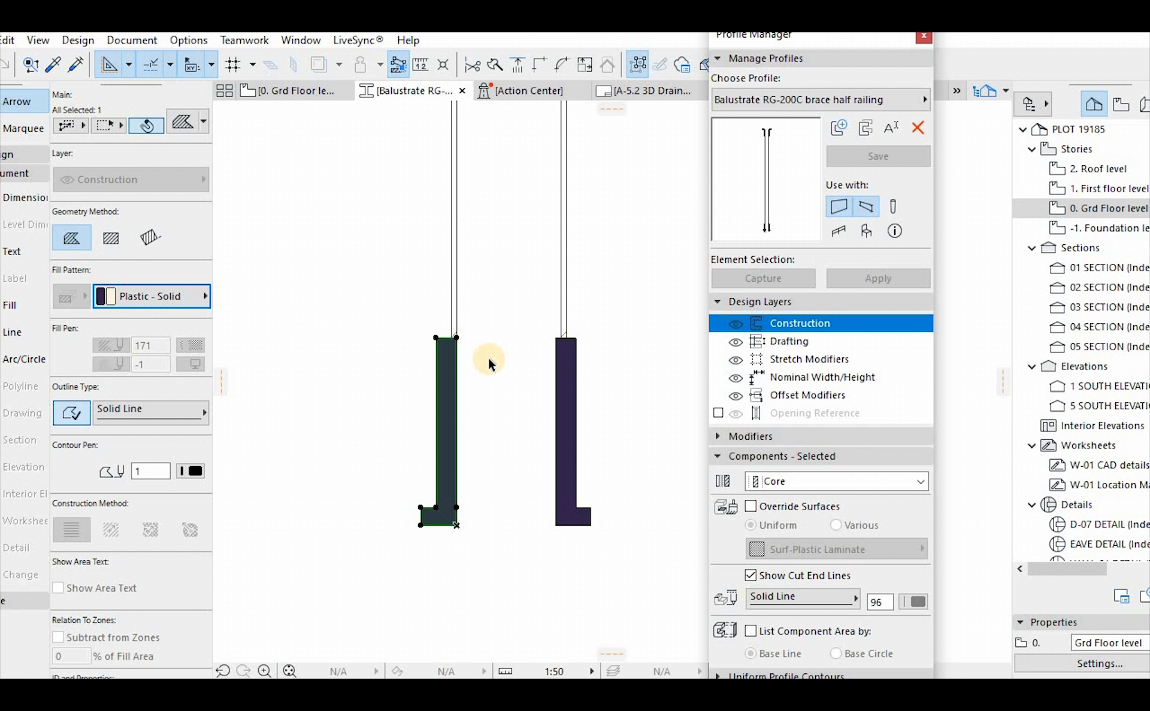
click(587, 389)
click(575, 396)
click(482, 404)
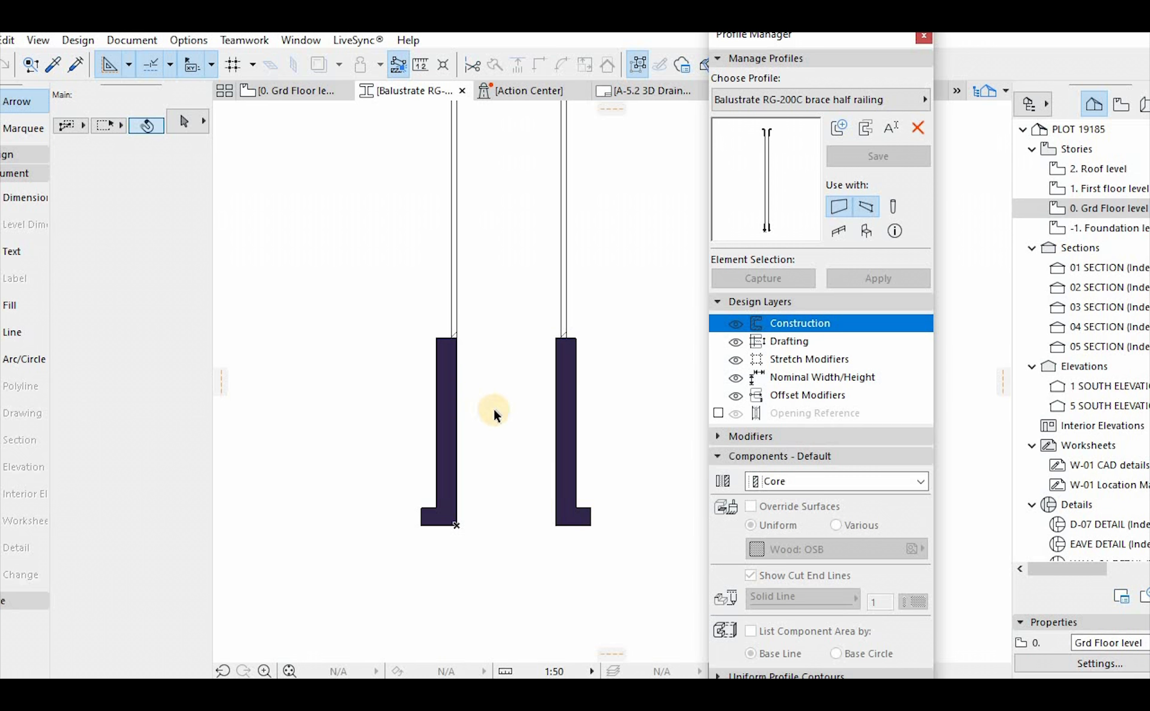
Compare the balustrade profile with the RG-200 series railing reference drawings beside it
scroll(494, 409, down, 5)
scroll(473, 415, down, 5)
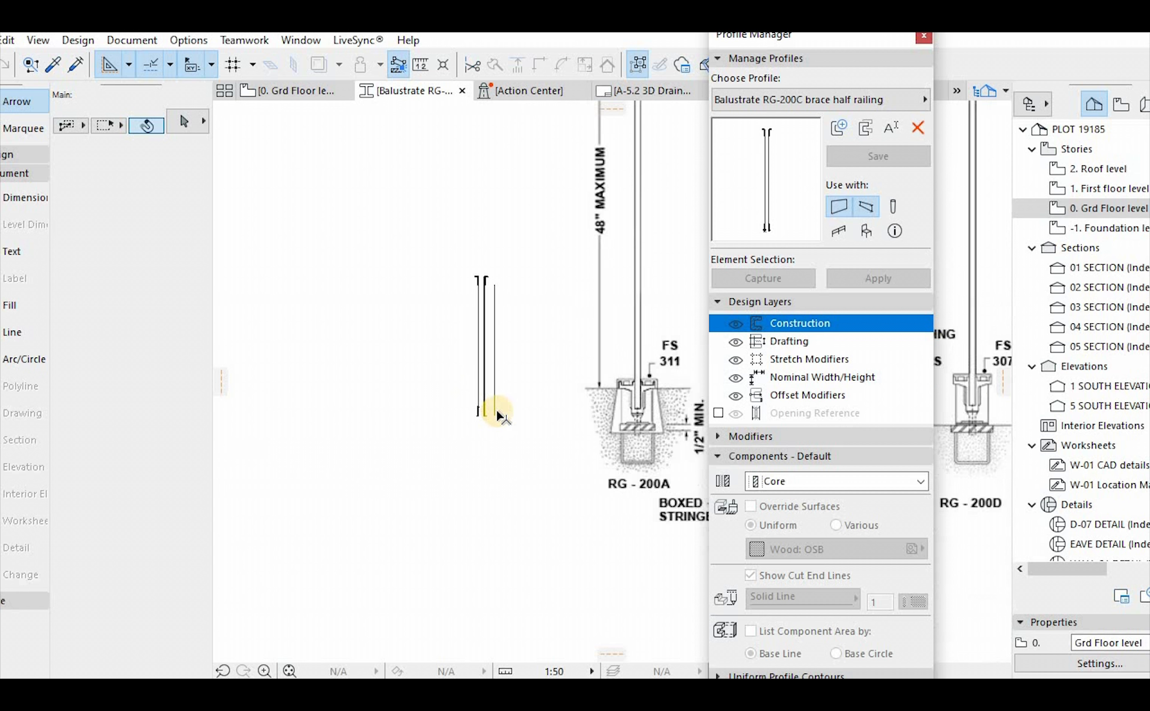
scroll(548, 369, down, 3)
scroll(629, 367, up, 5)
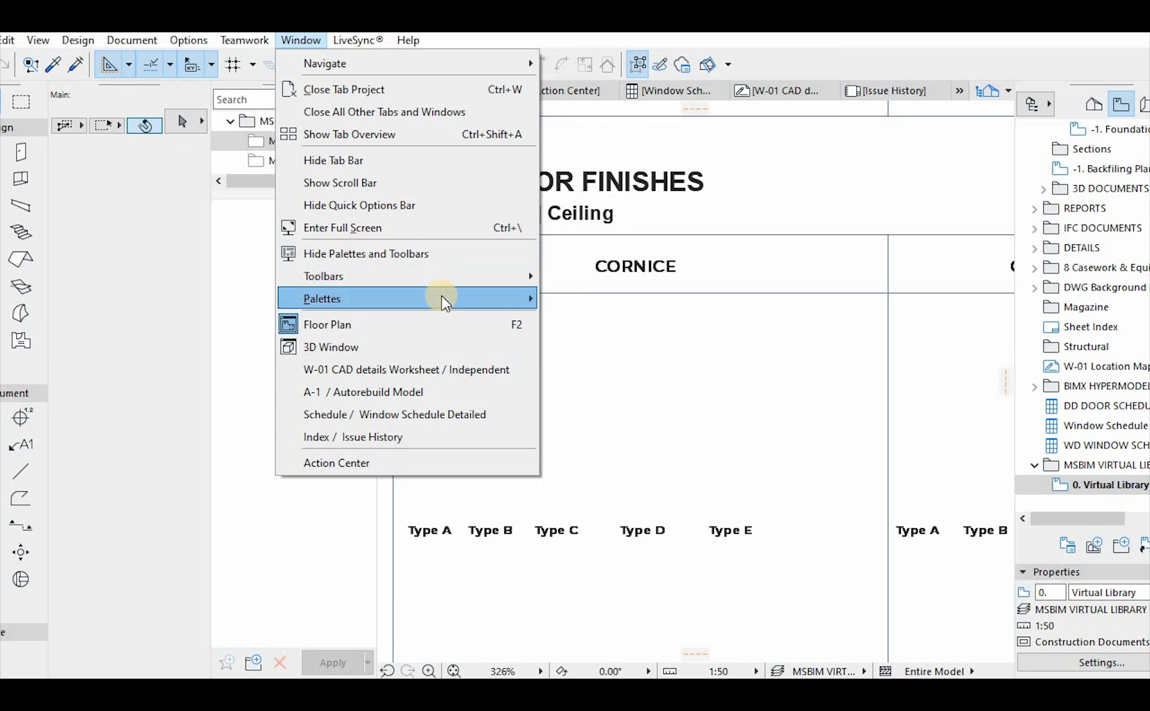
click(441, 297)
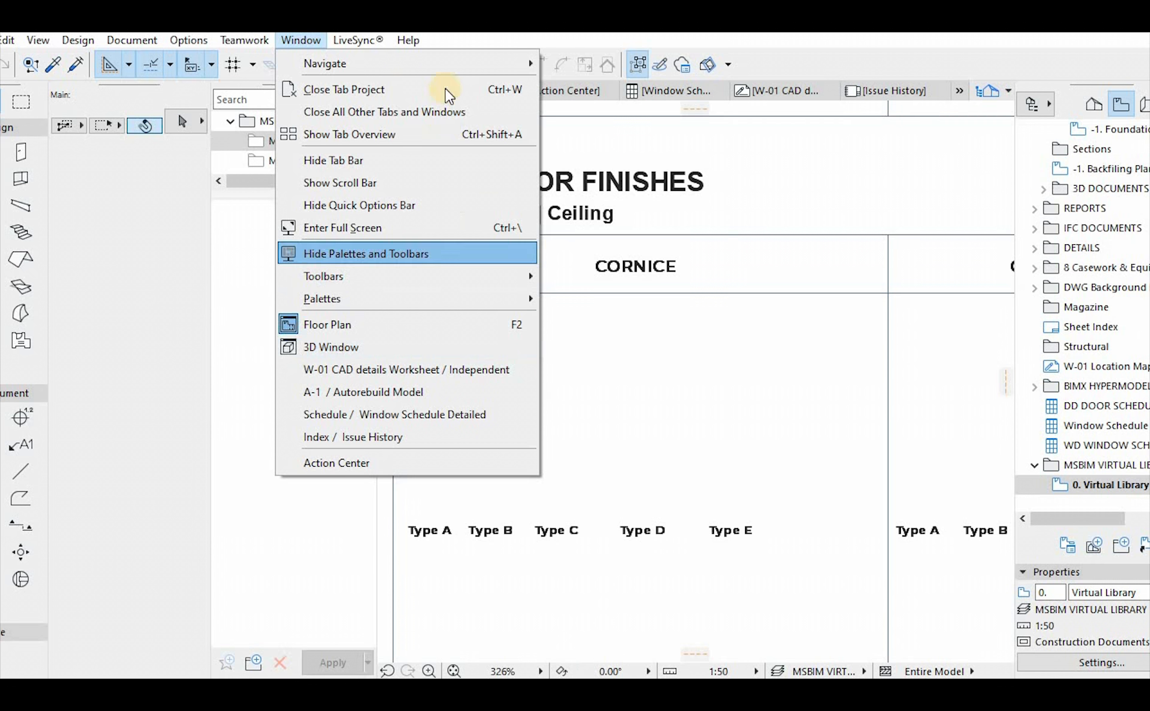
Open the Profile Manager from the virtual library view and preview the new profile dialog without creating a profile
mouse_move(183, 47)
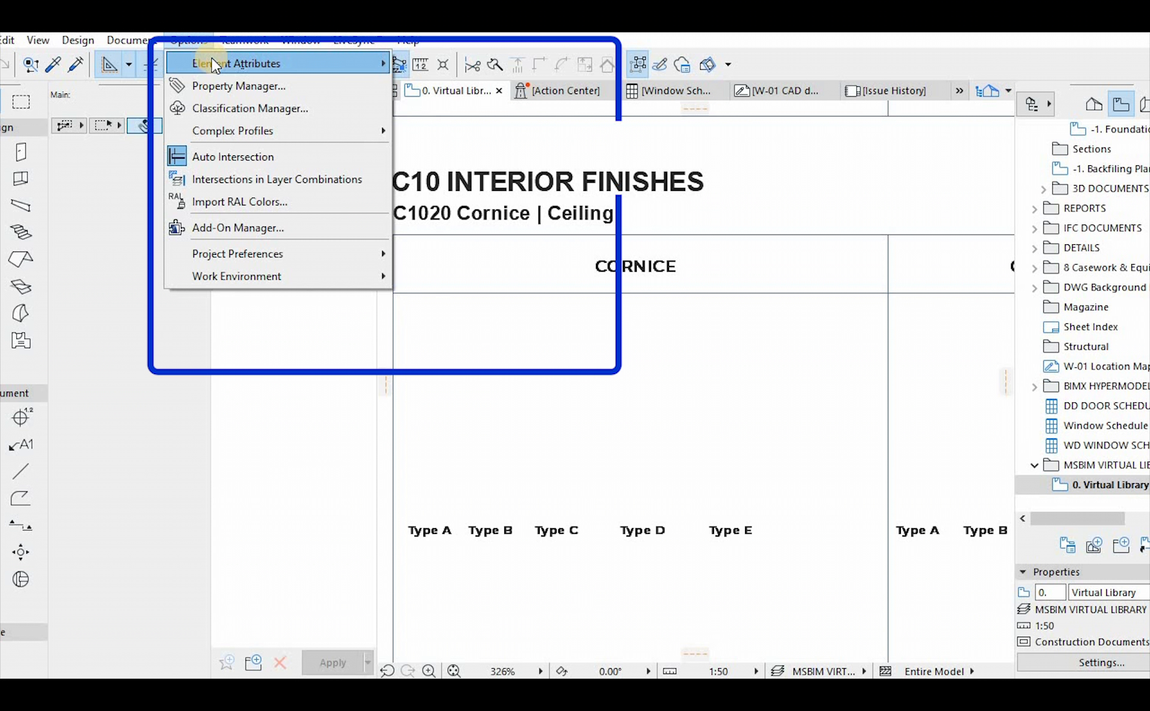
mouse_move(211, 59)
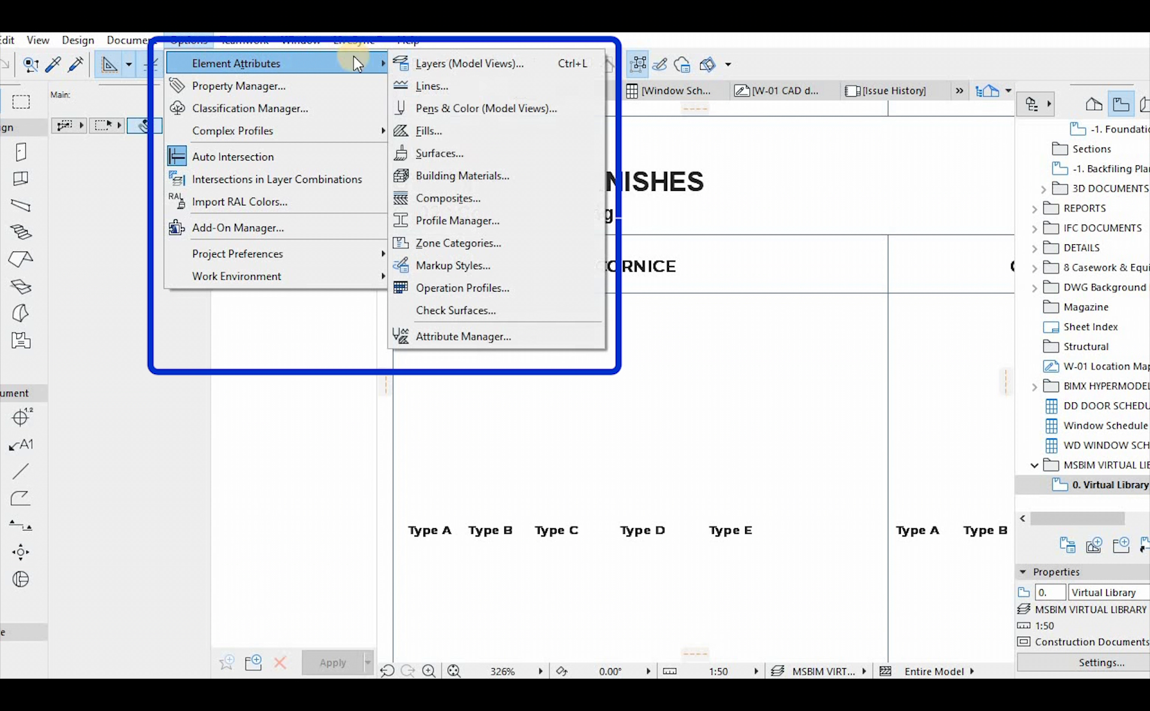
click(467, 221)
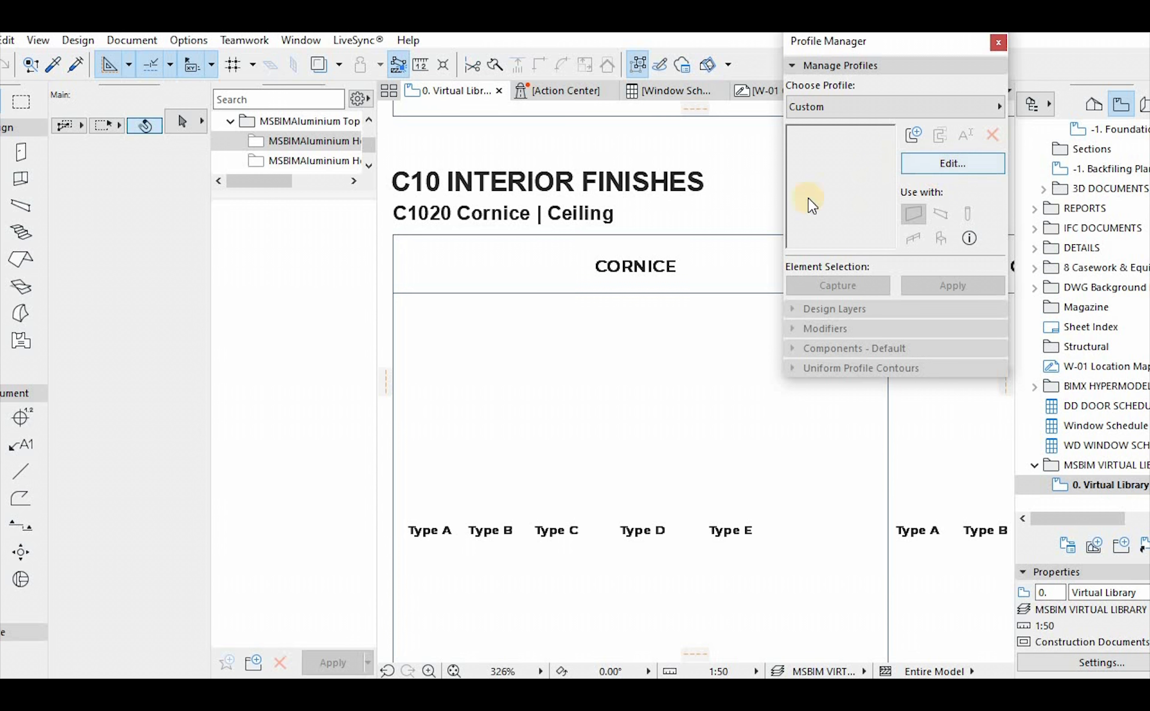
click(910, 135)
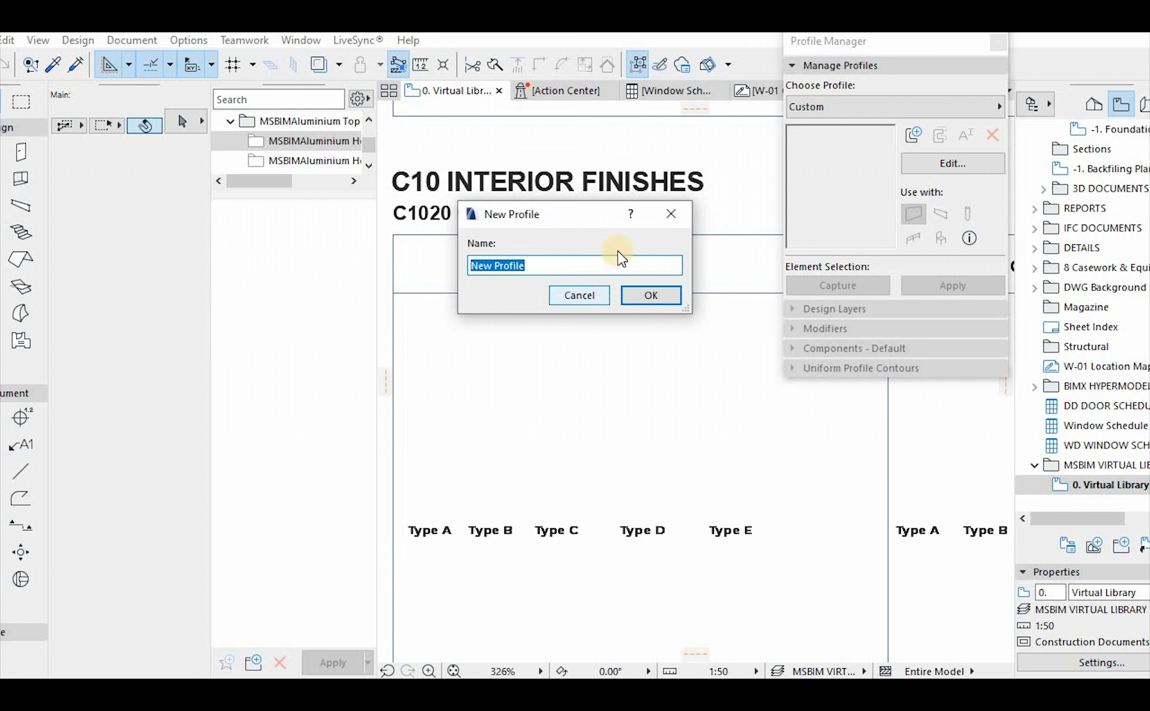
click(677, 220)
Browse the existing complex profiles, including walls, balustrades, beams, C sections and wood skirtings
click(877, 103)
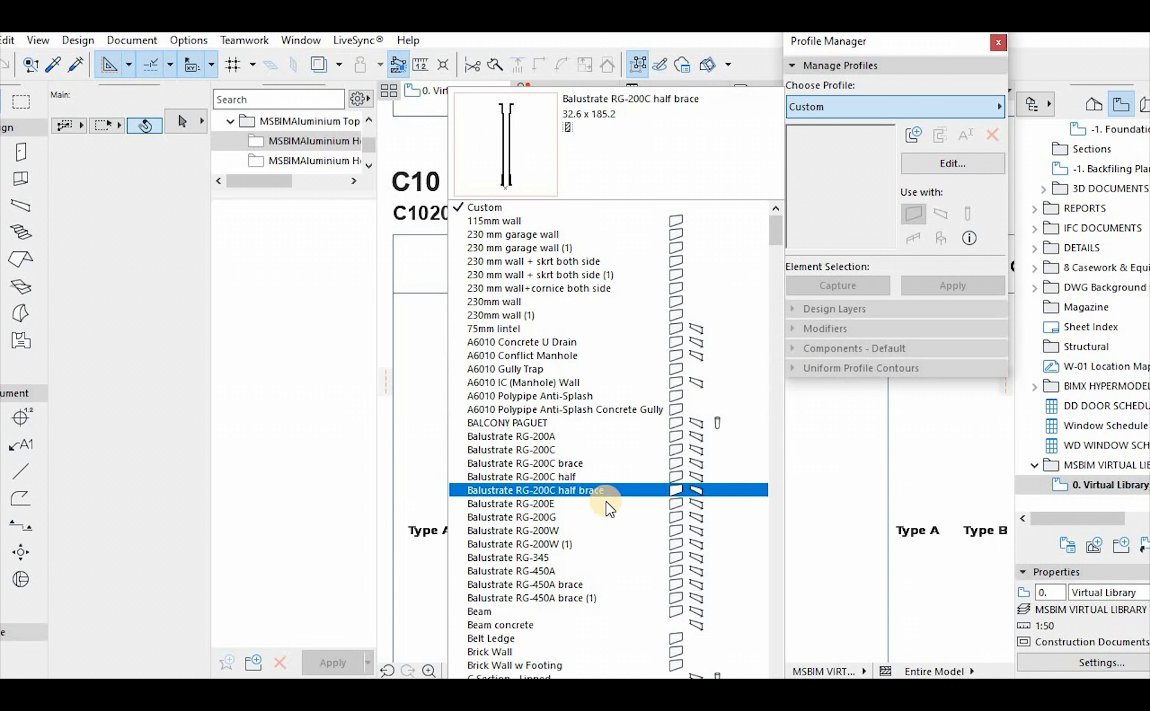
scroll(610, 506, down, 1)
scroll(606, 501, down, 3)
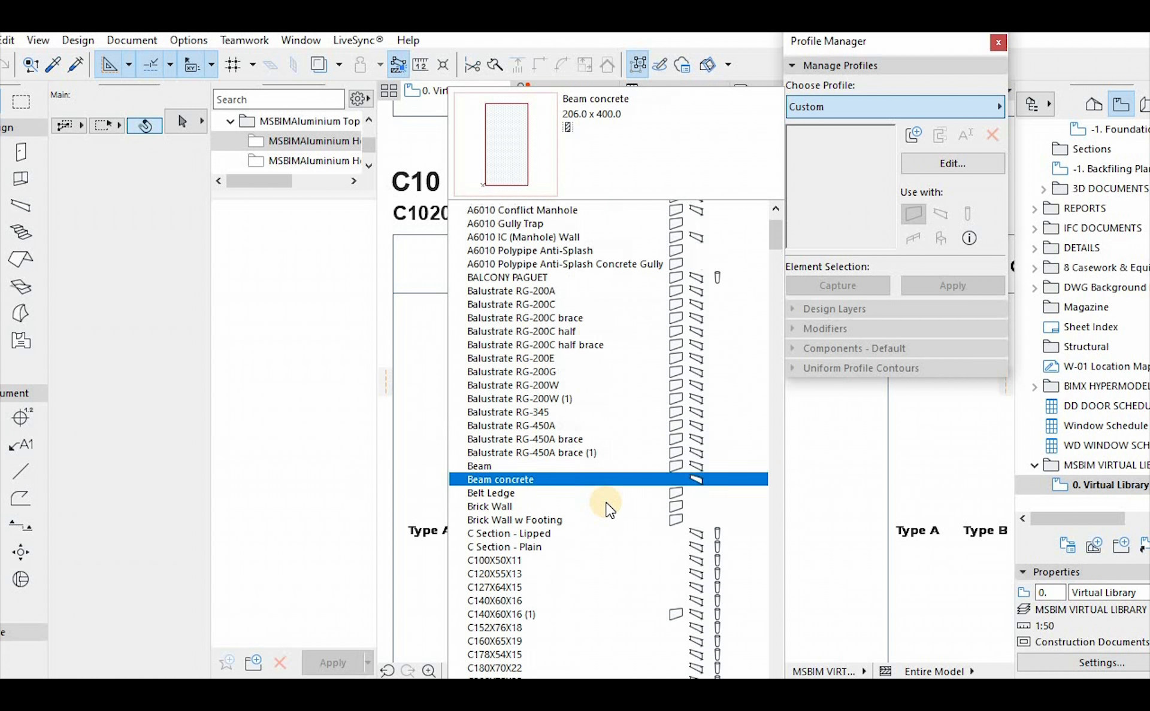
scroll(605, 498, up, 2)
scroll(605, 497, up, 2)
scroll(604, 481, down, 3)
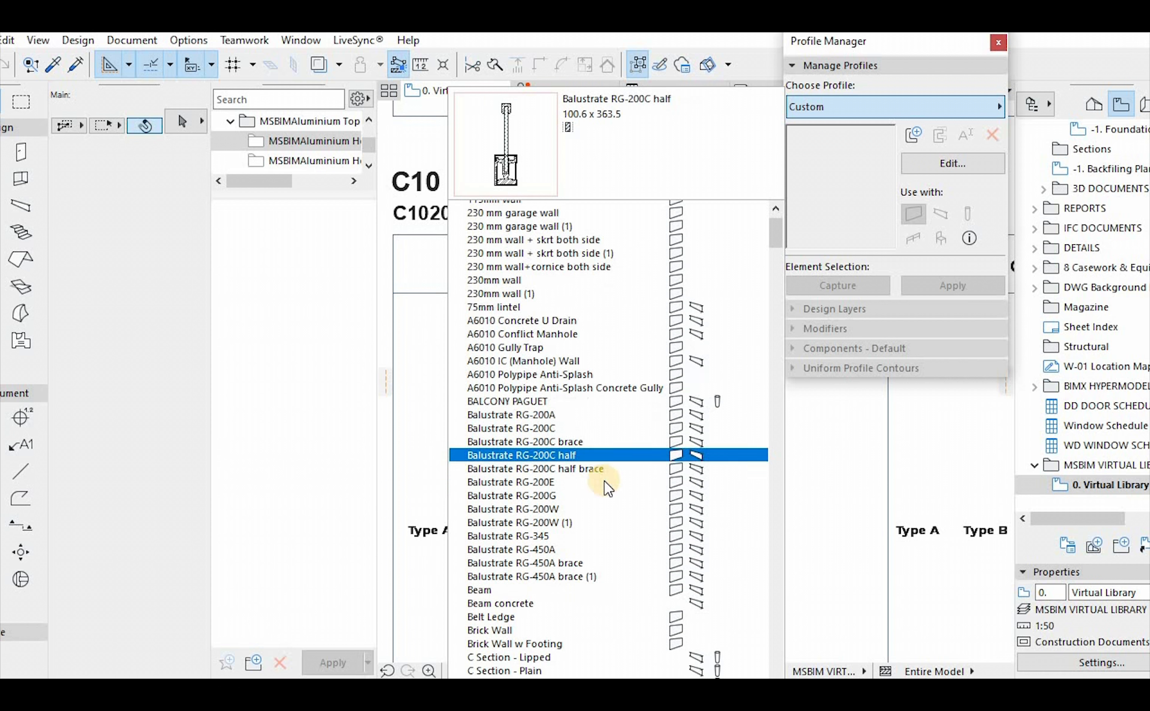
scroll(623, 482, down, 1)
scroll(635, 477, down, 3)
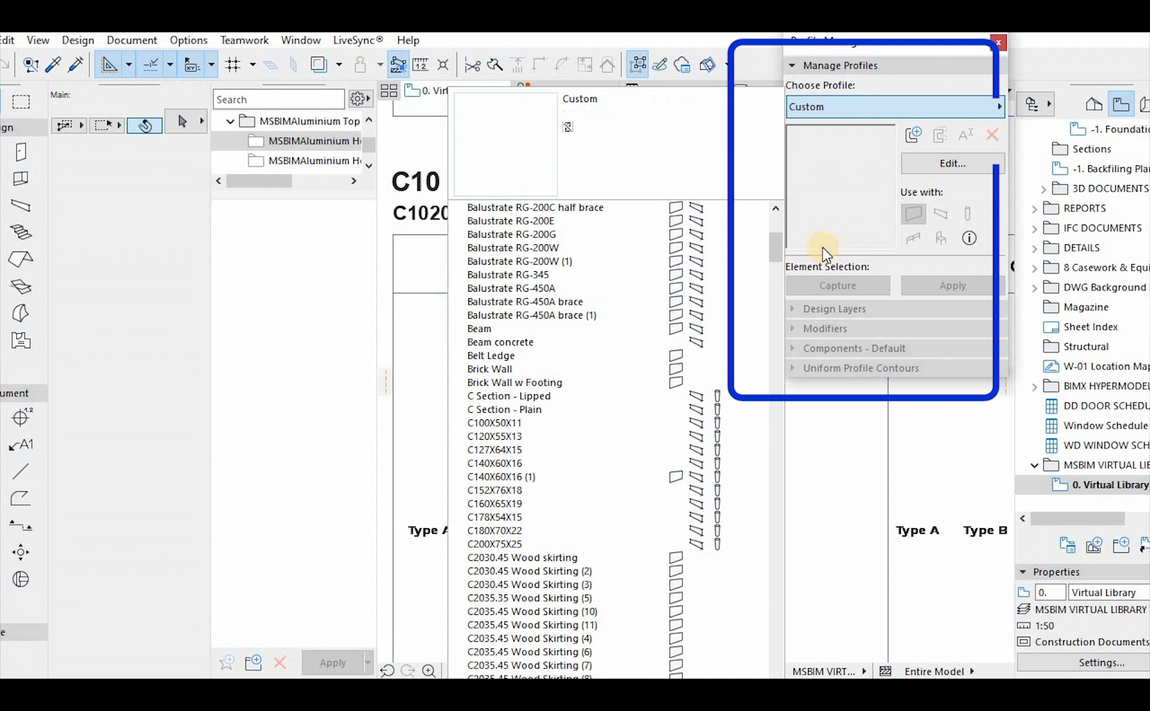
click(884, 196)
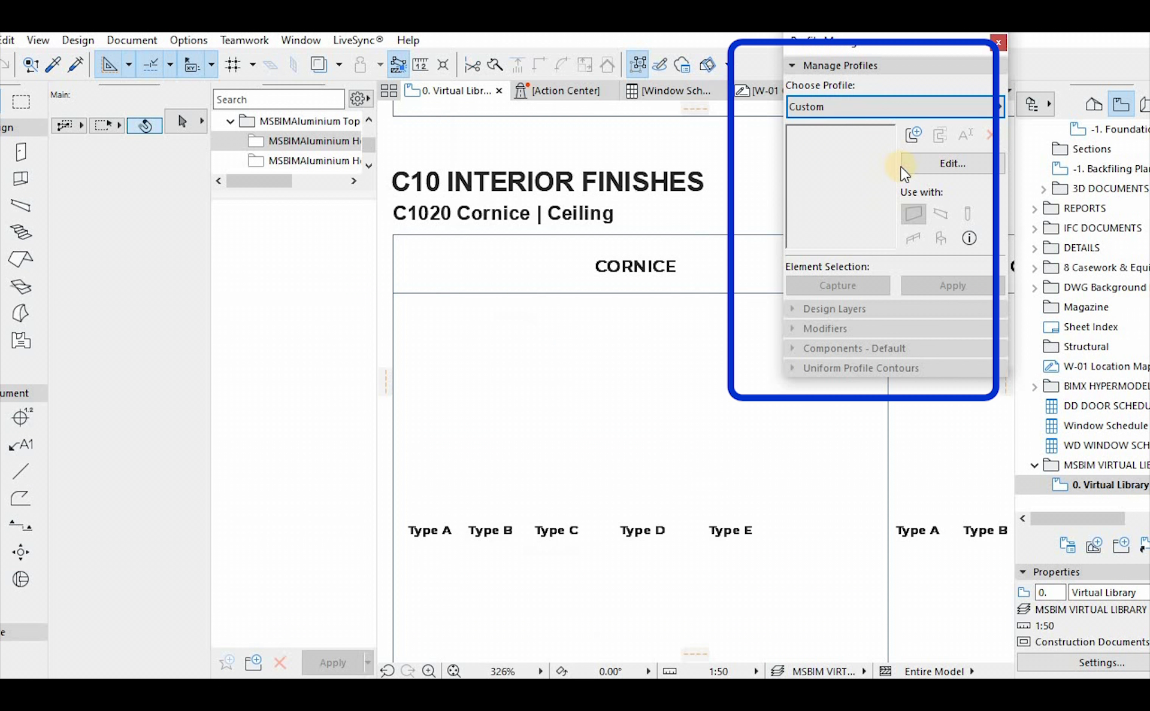
Start a new complex profile and begin its name with C
click(912, 135)
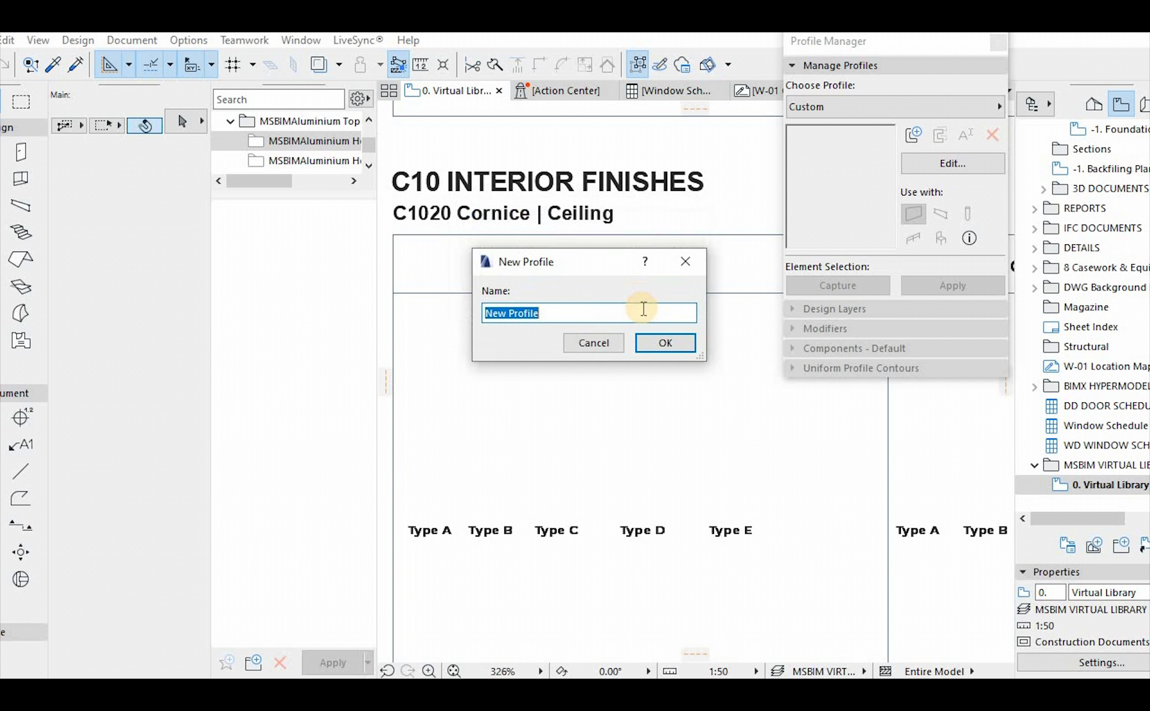
text(C)
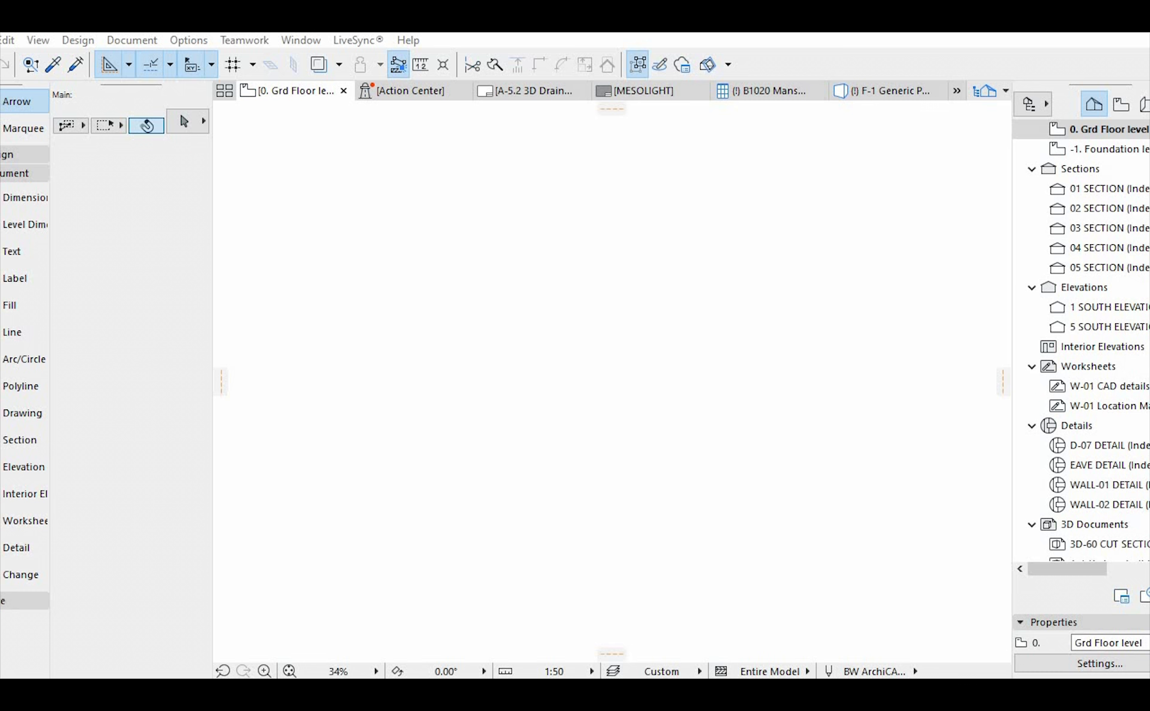
Place the dimensioned cornice reference image on the ground floor plan
drag(519, 506, 598, 359)
scroll(679, 423, up, 5)
click(675, 412)
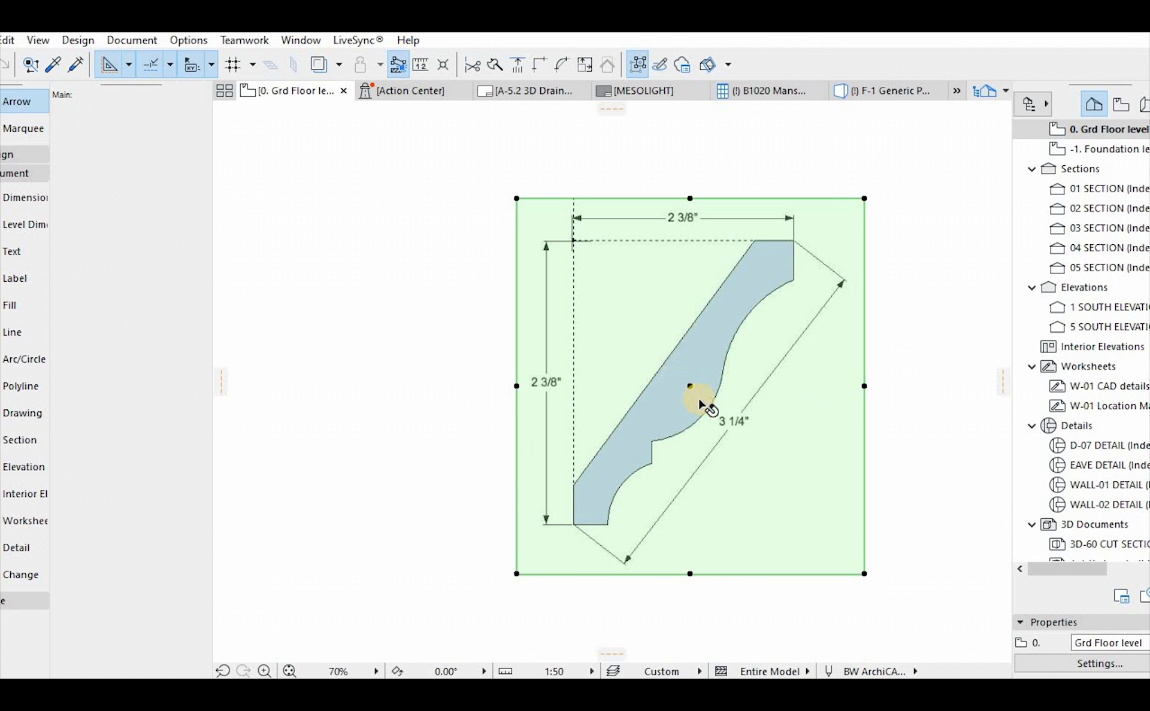
key(Escape)
click(656, 393)
key(Escape)
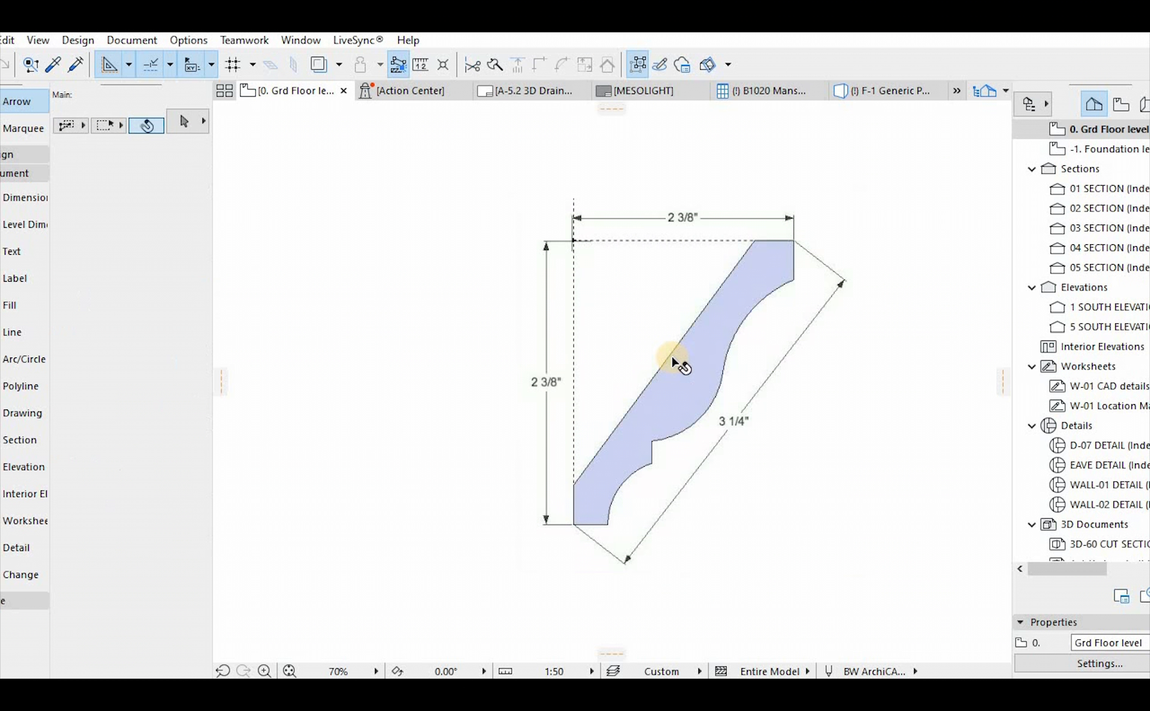
Mirror the cornice image about a vertical axis along its right edge
click(674, 359)
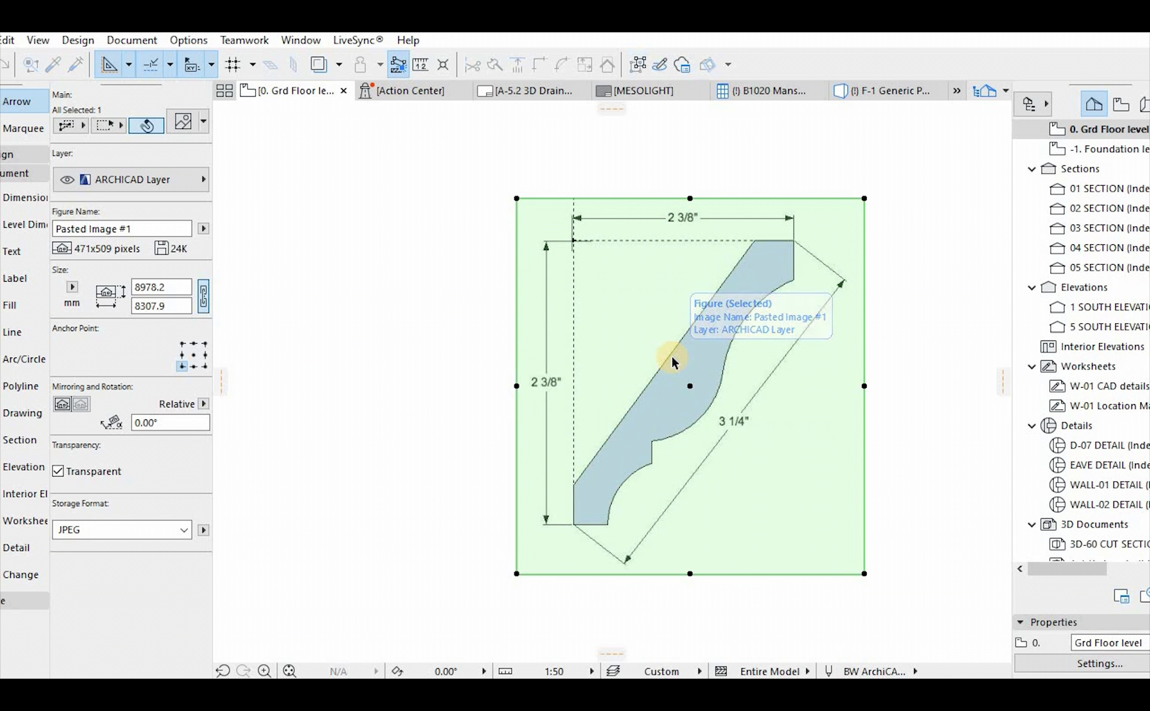
click(837, 418)
click(461, 350)
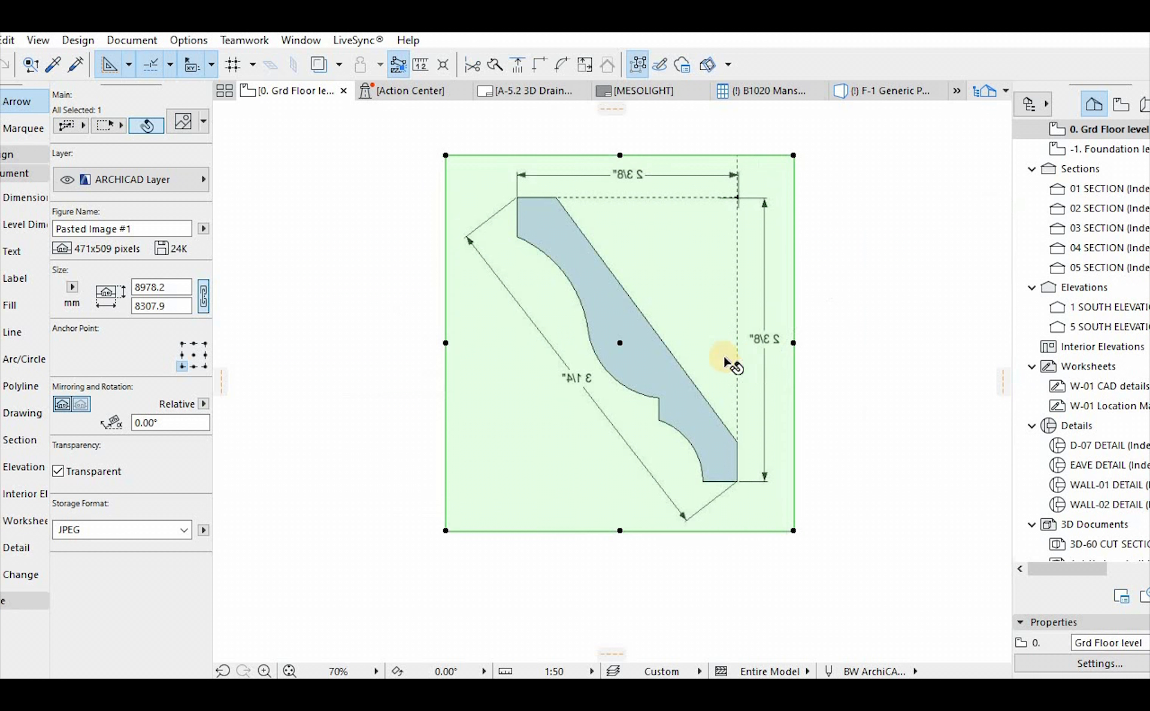
key(Escape)
click(705, 393)
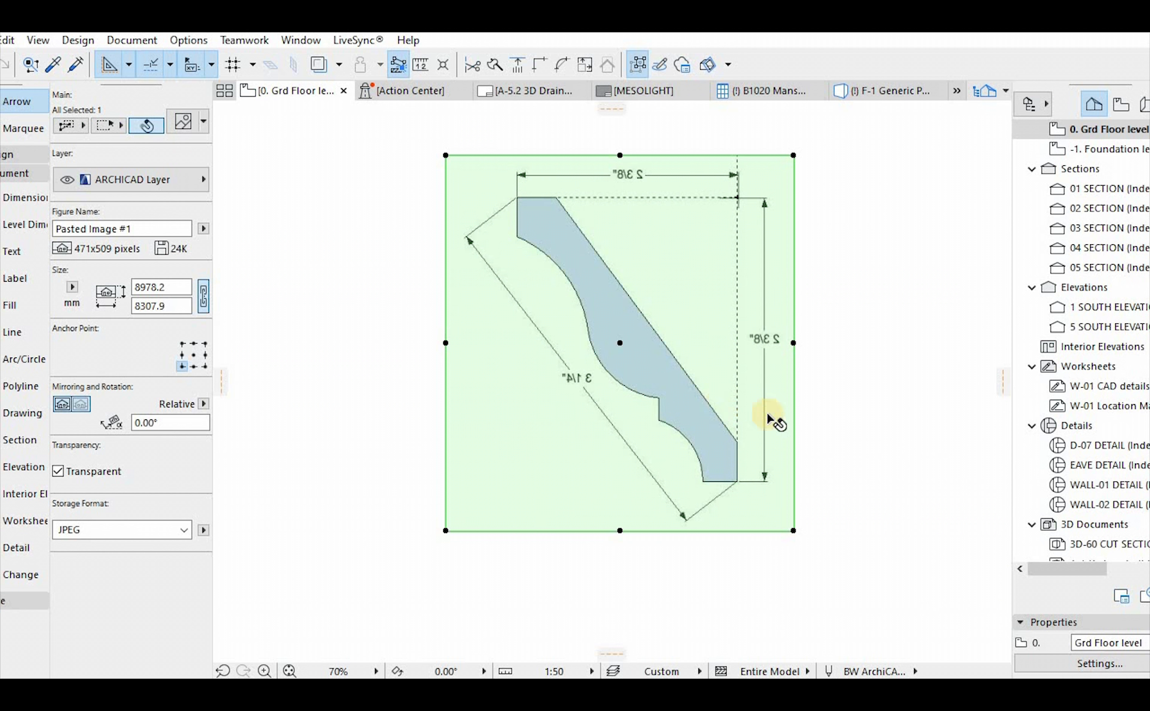
Resize the mirrored cornice image graphically from the cornice's lower corner to 735.6 mm wide by 794.9 mm high
scroll(769, 416, up, 1)
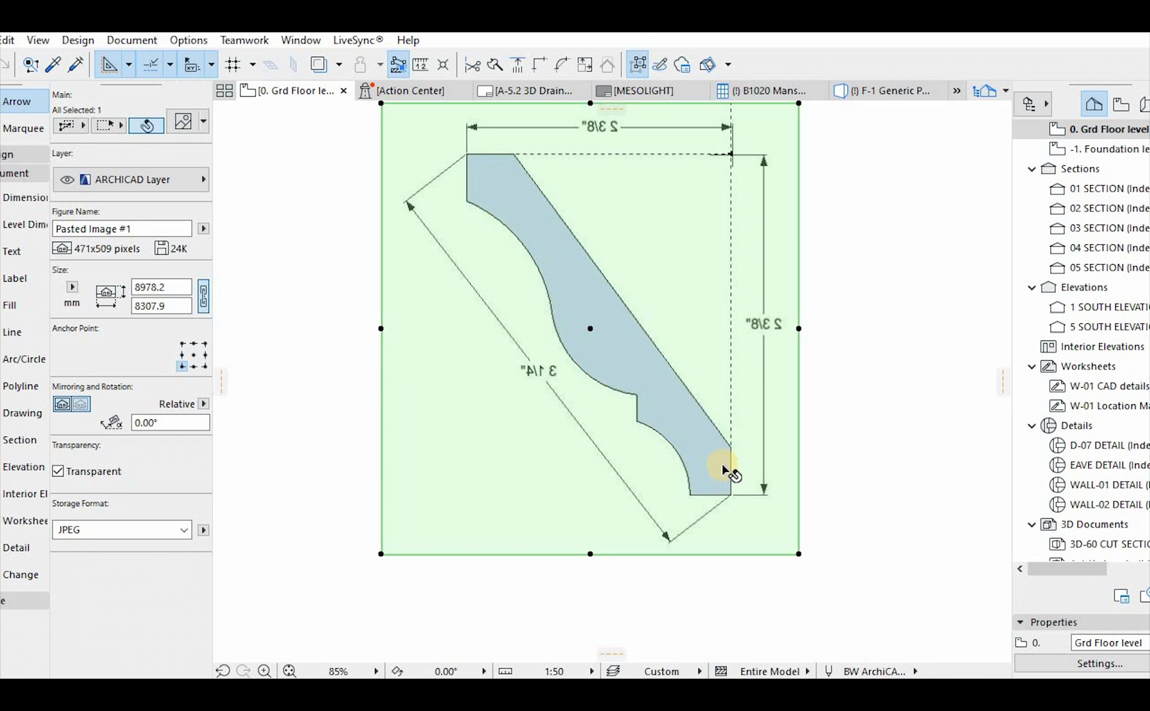
key(ctrl+k)
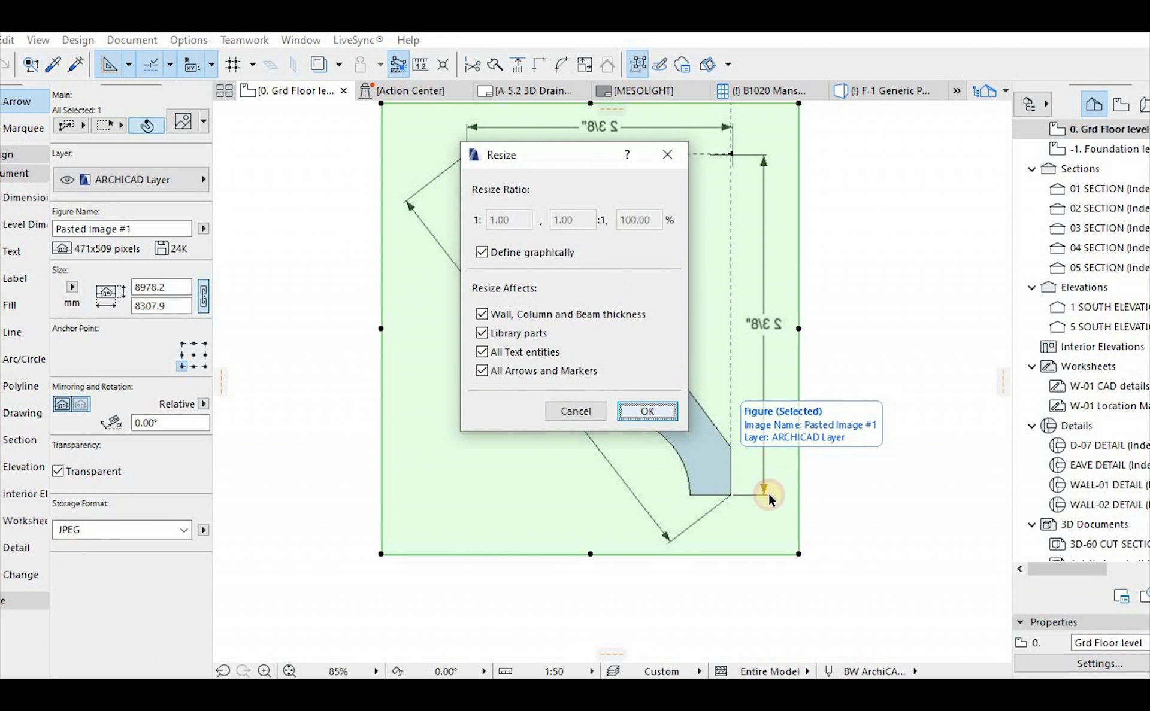
key(Return)
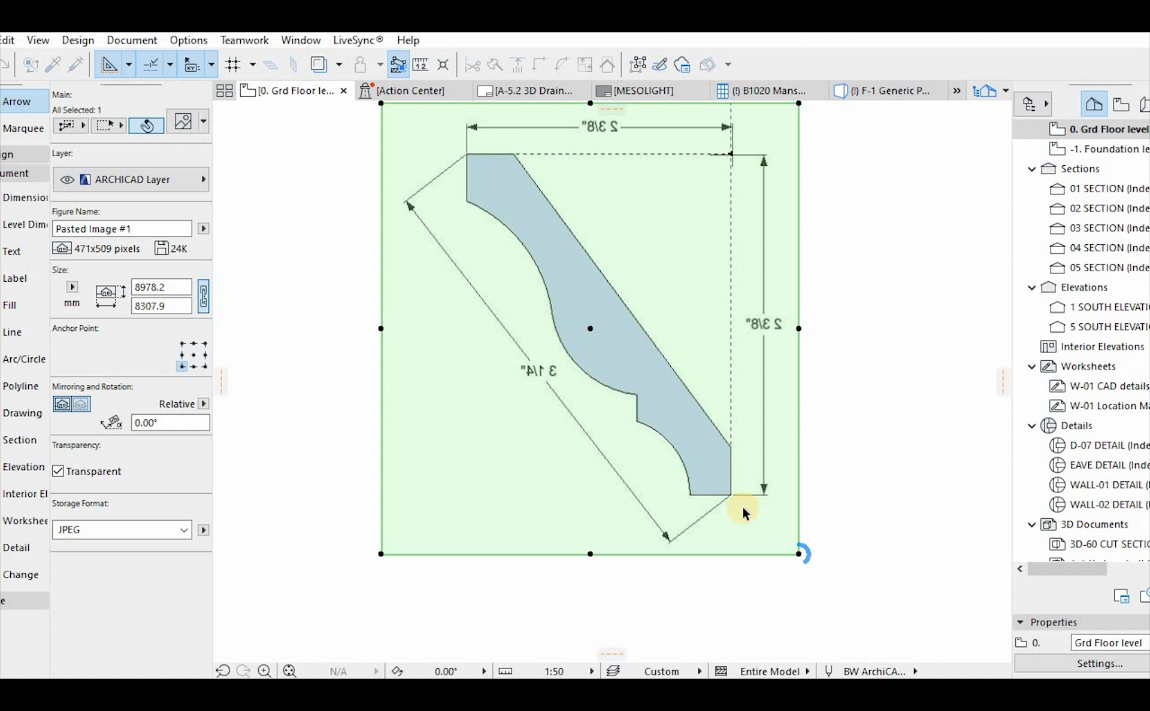
click(729, 495)
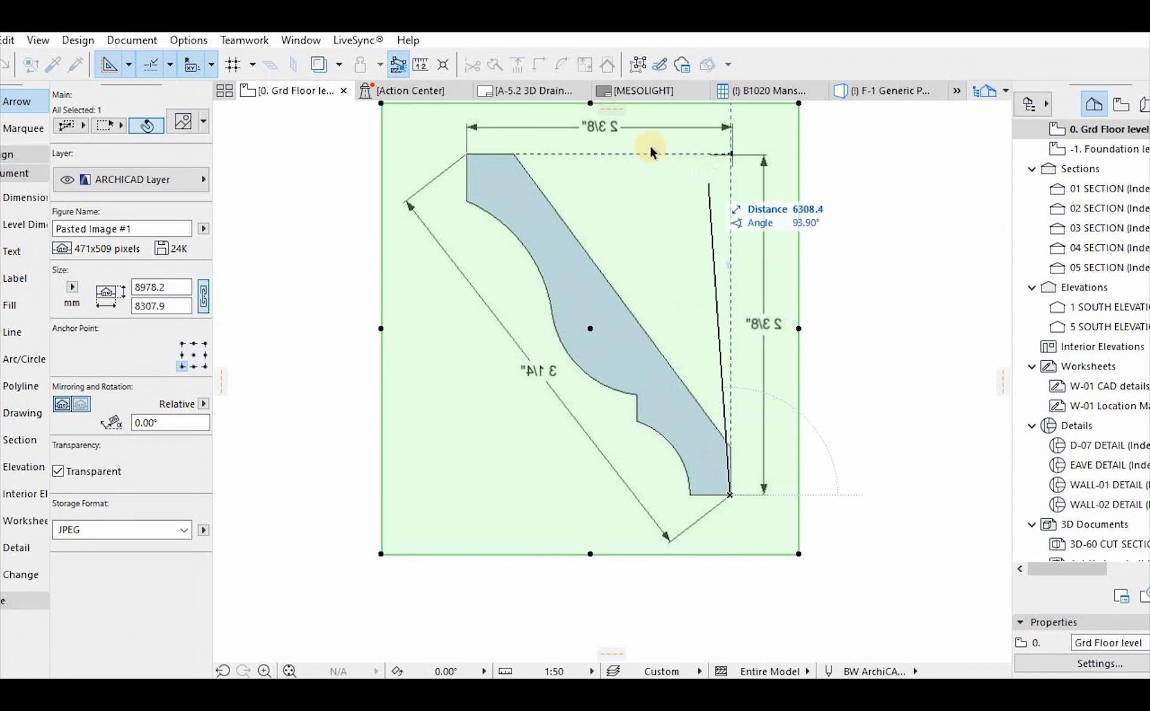
click(468, 153)
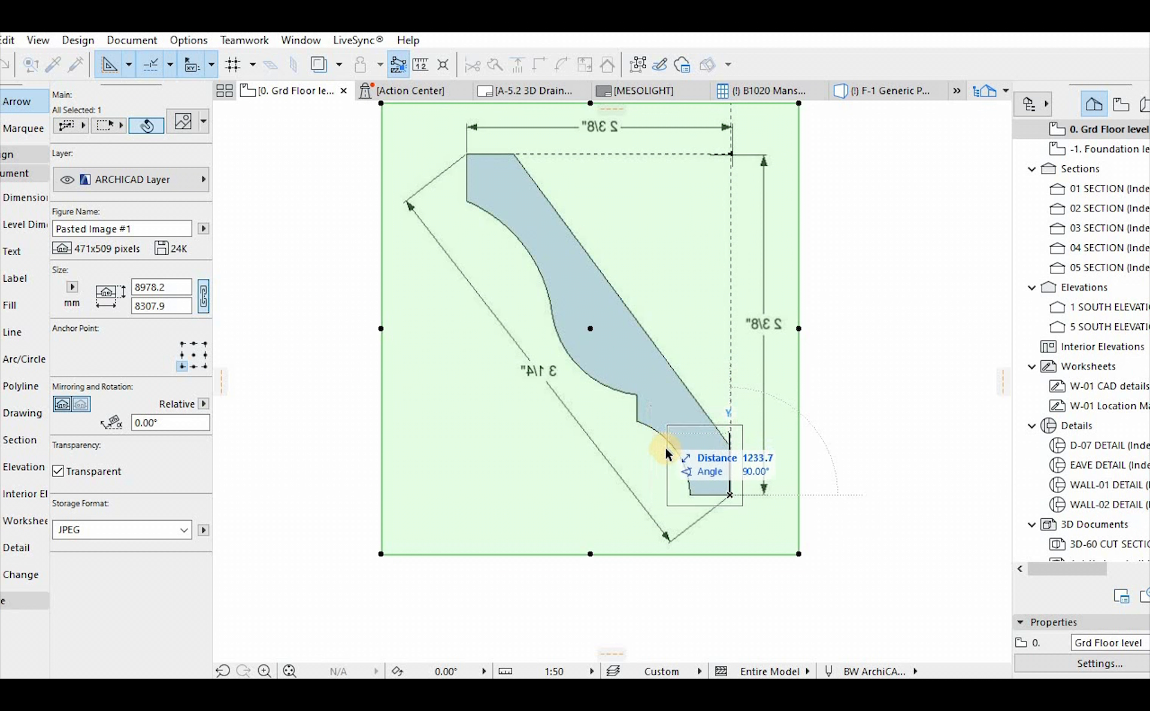
click(728, 478)
scroll(719, 500, up, 5)
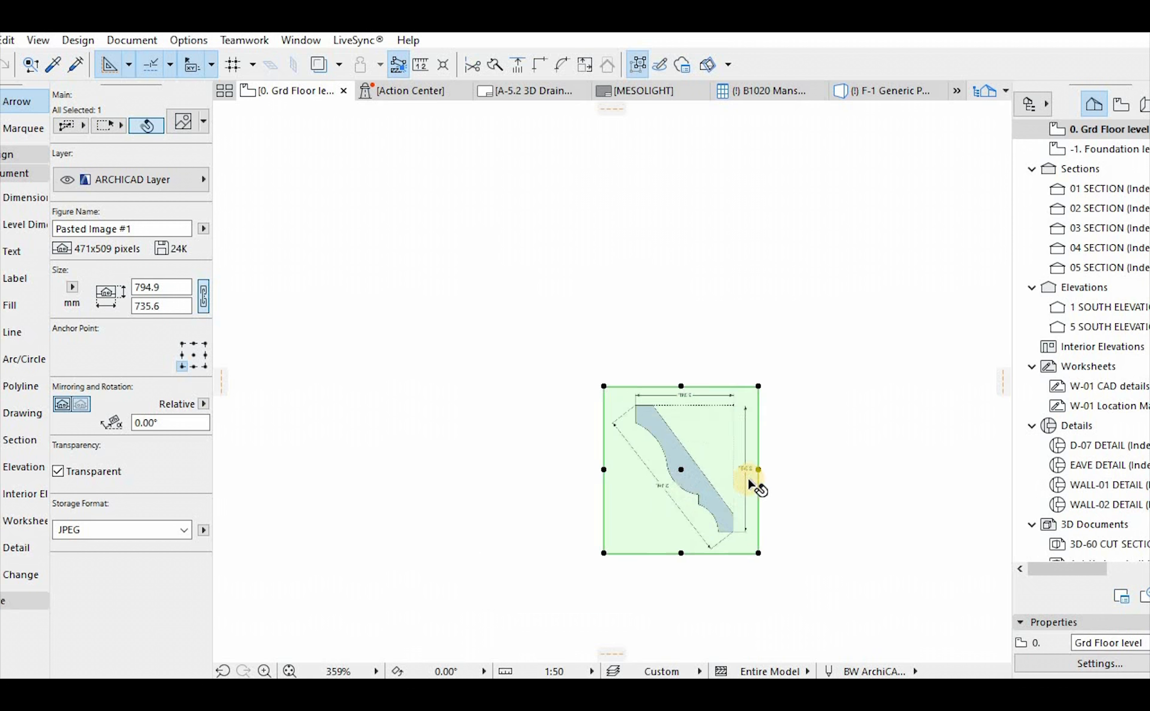
Scale the cornice image in the ms cornice profile graphically so the cornice is 150 mm high, and deselect it
scroll(753, 484, up, 4)
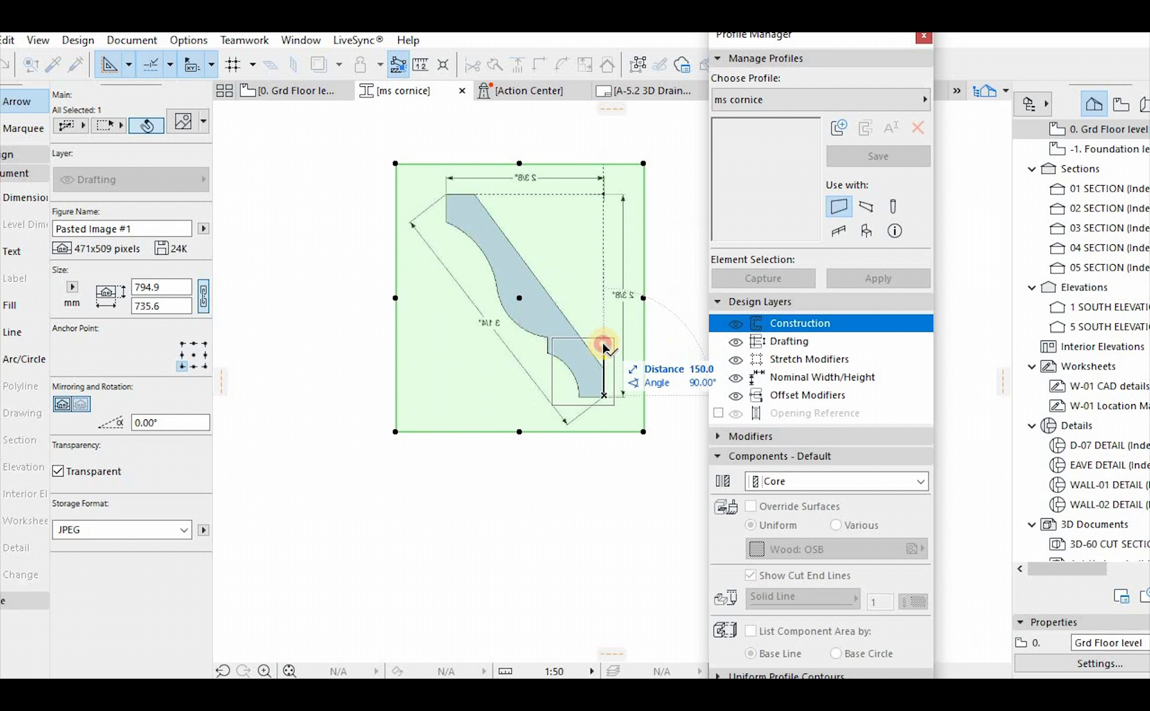
click(604, 345)
scroll(605, 376, up, 6)
key(Escape)
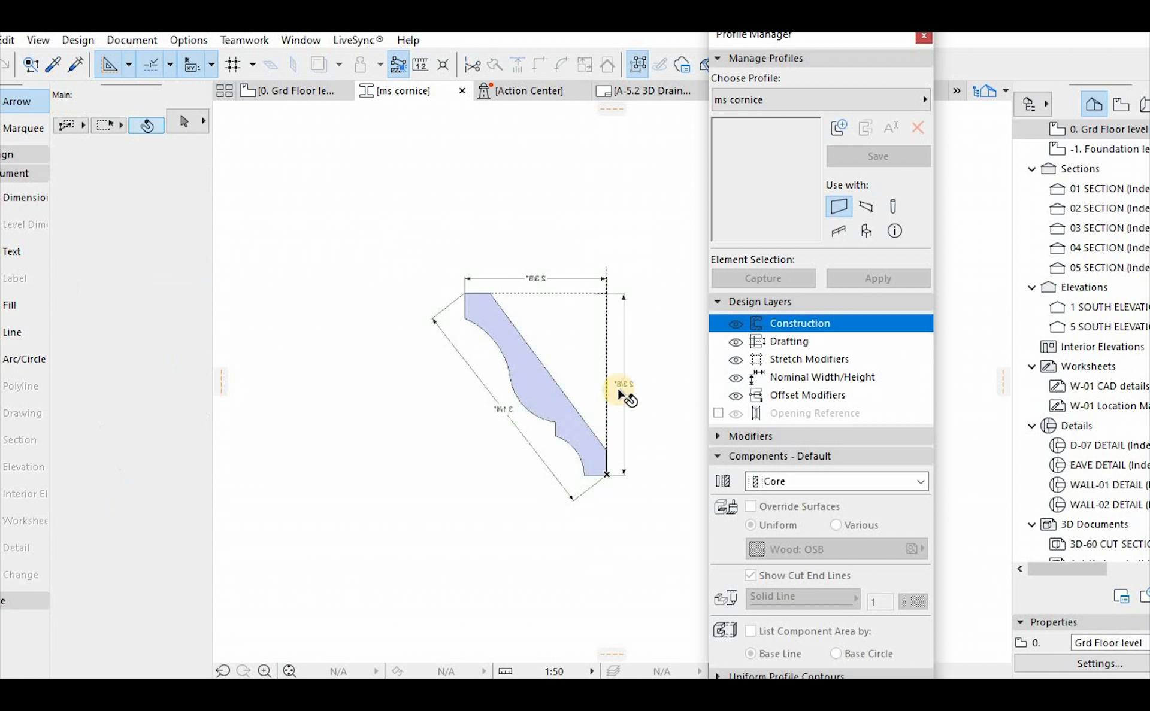
Activate the Fill tool with Wood: Sheathing as the building material for tracing the cornice
scroll(605, 359, up, 3)
click(419, 288)
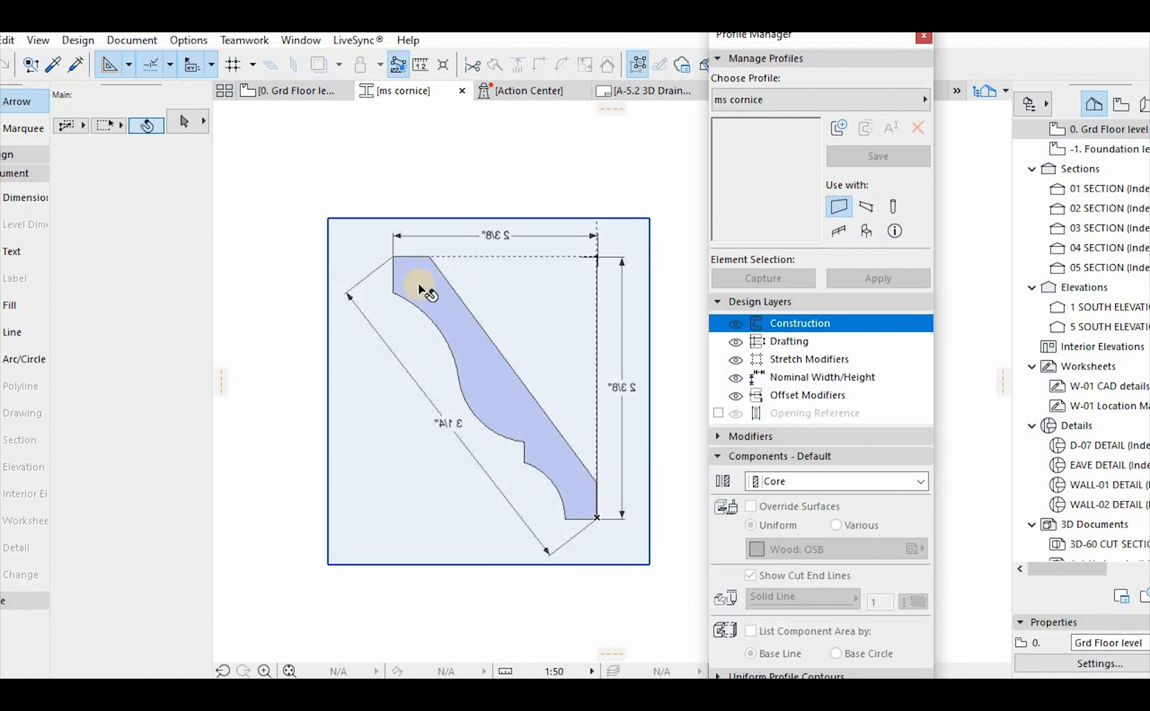
click(419, 288)
key(Escape)
click(10, 305)
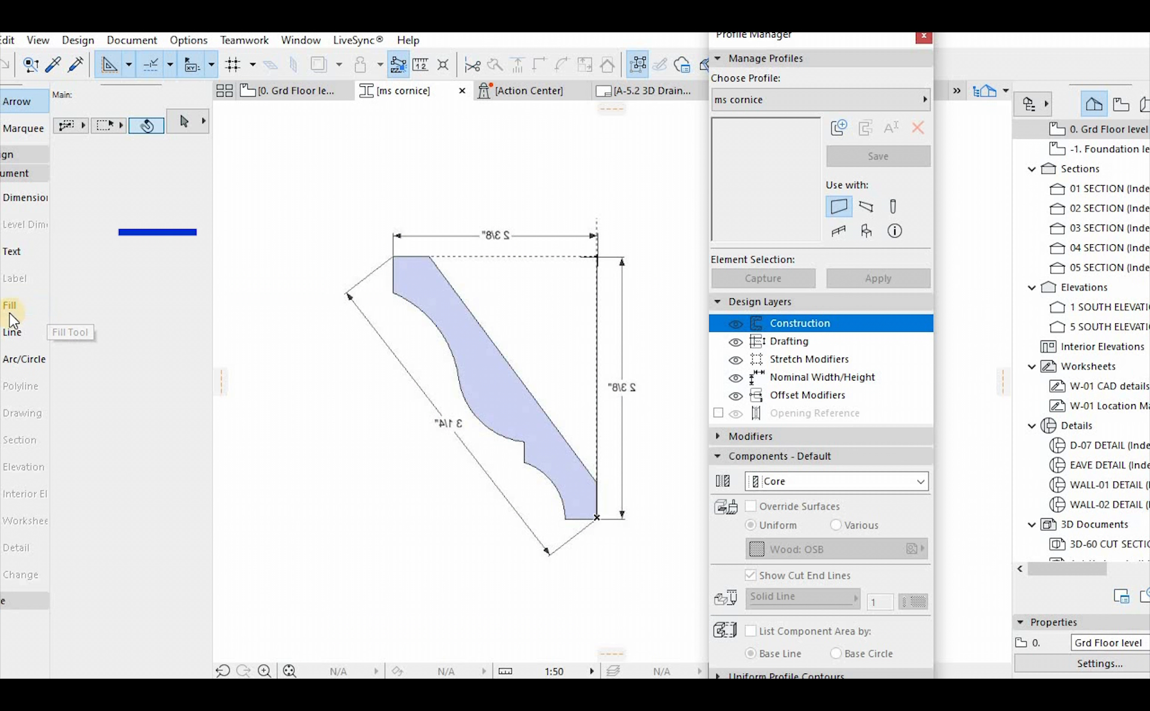
click(177, 295)
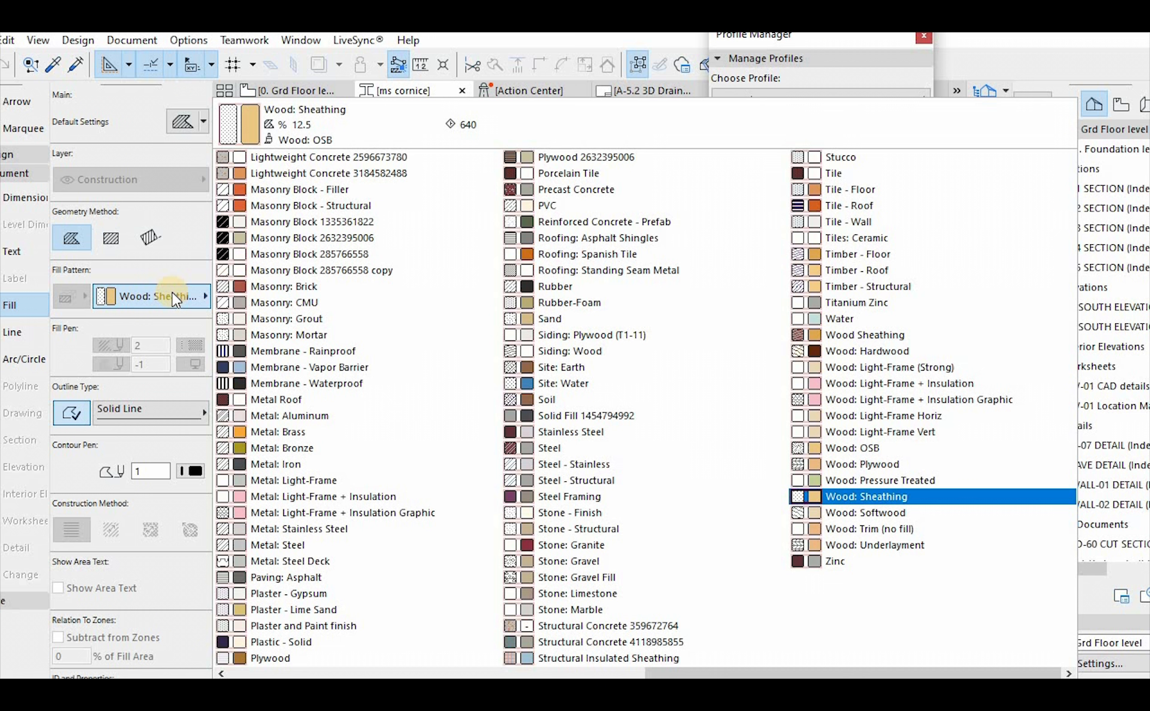
key(Escape)
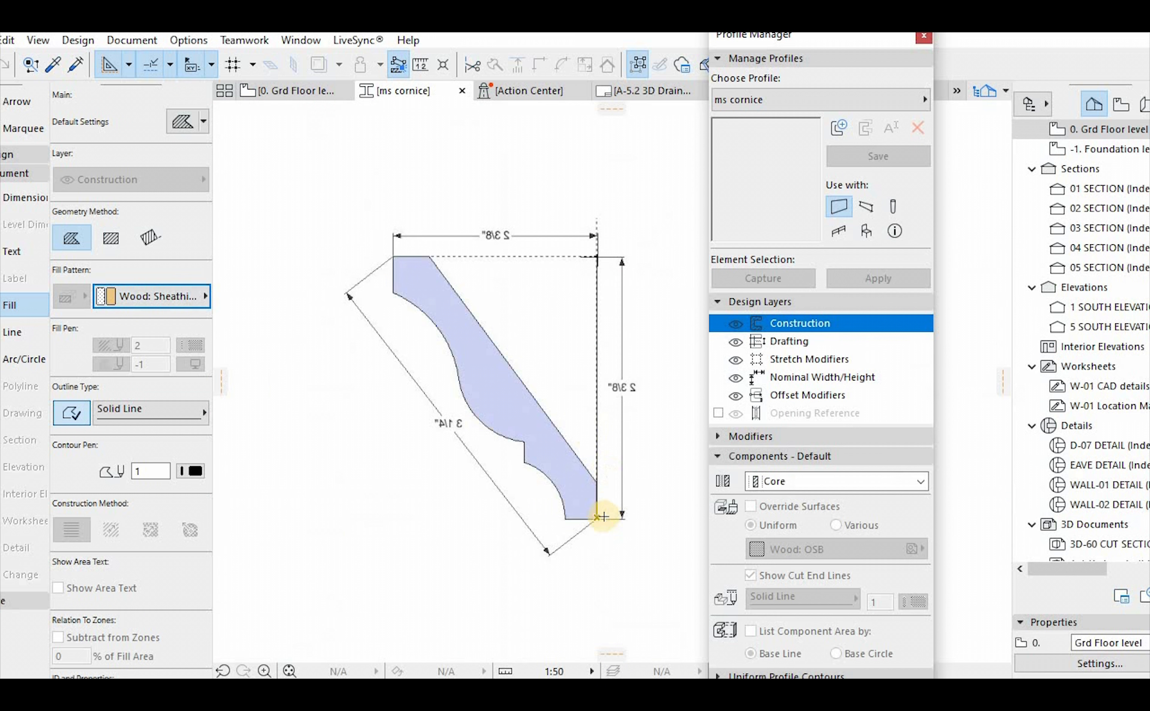
Start a polygonal fill at the cornice's lower outer corner, tracing the short vertical edge, sloping back, top edge and upper front edge
scroll(598, 521, up, 2)
click(593, 518)
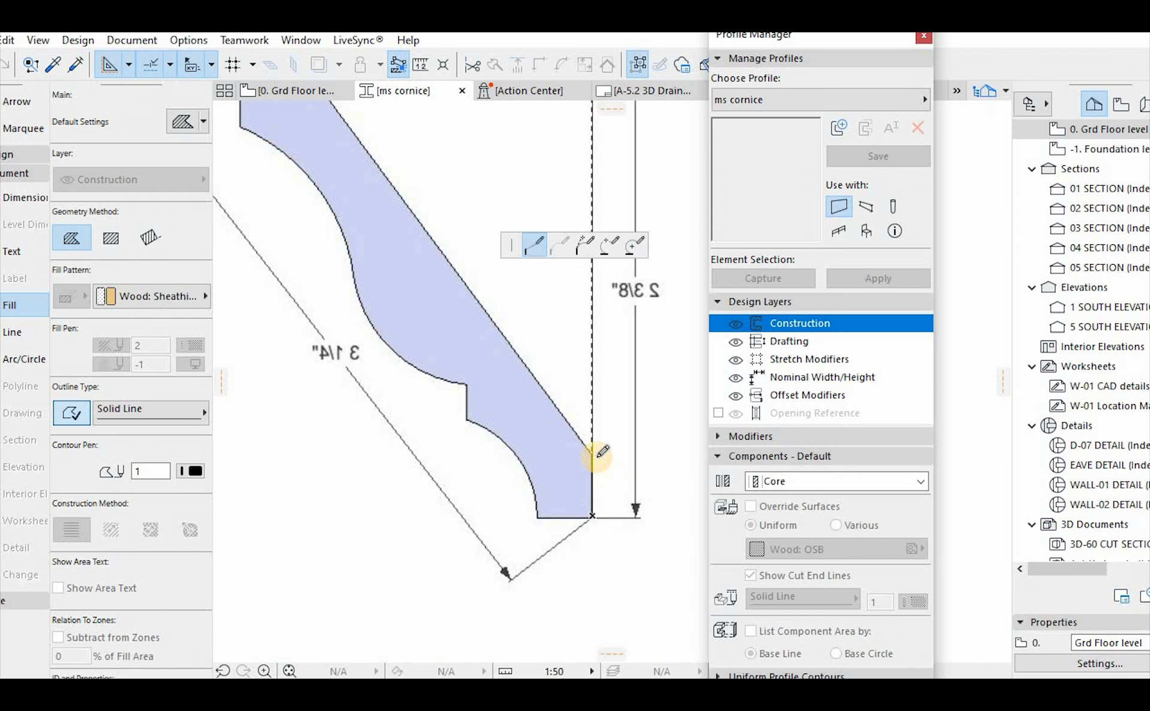
click(593, 455)
scroll(593, 456, down, 1)
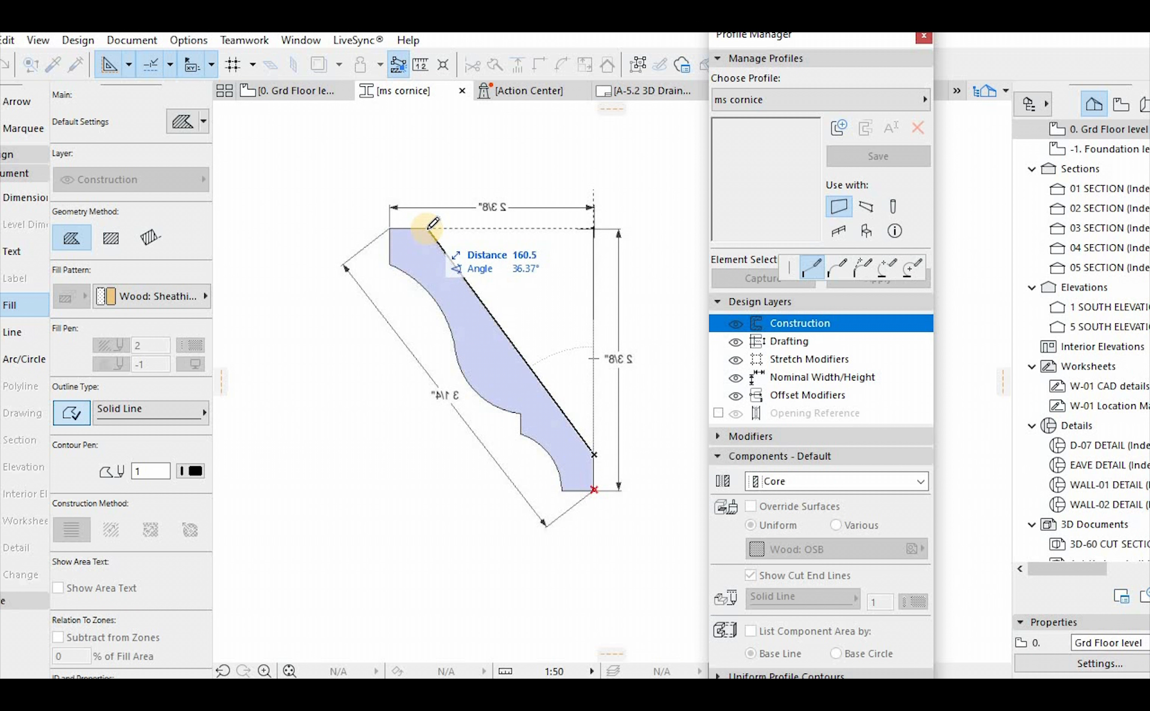
click(387, 223)
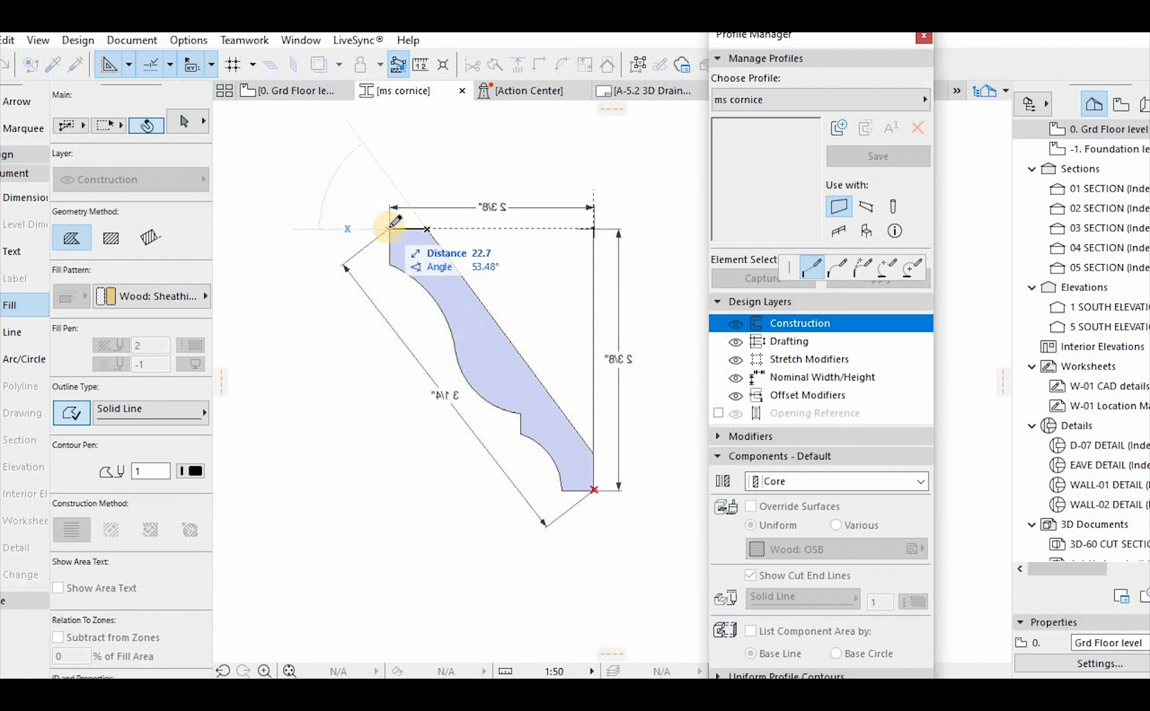
click(390, 229)
click(390, 264)
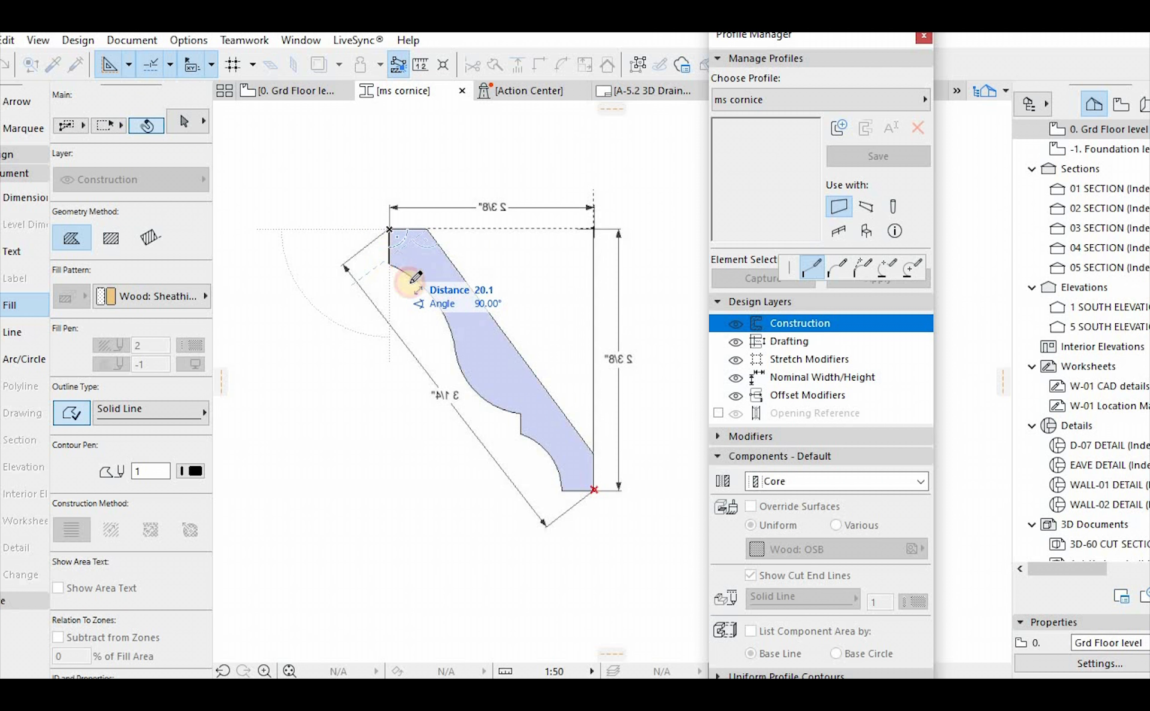
Close the fill outline with a straight line spanning the curved face to the bottom edge, and along that edge to the starting corner
scroll(411, 283, up, 4)
scroll(414, 276, down, 5)
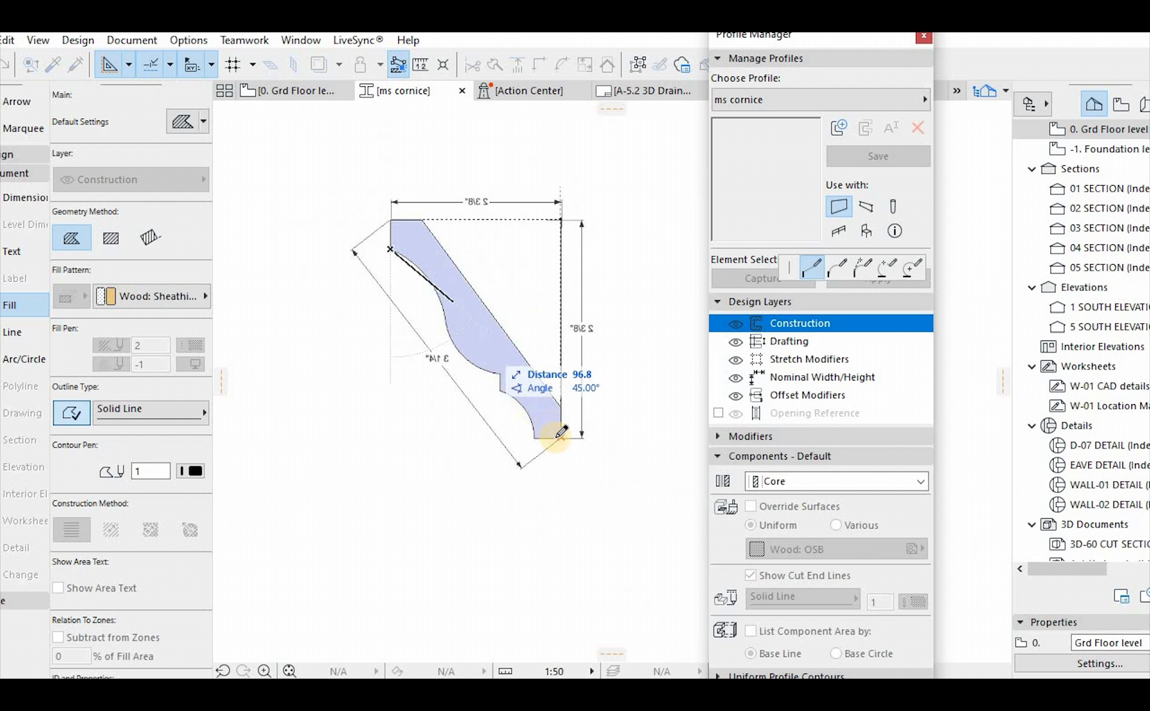
scroll(561, 436, up, 3)
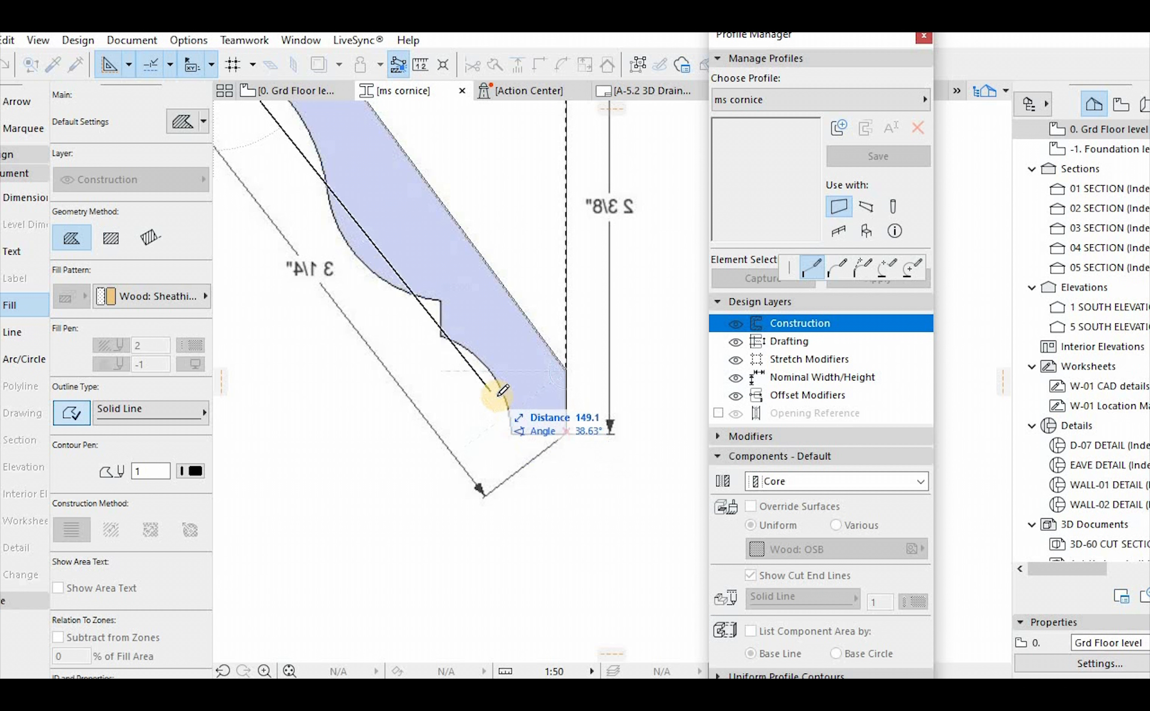
scroll(495, 387, down, 3)
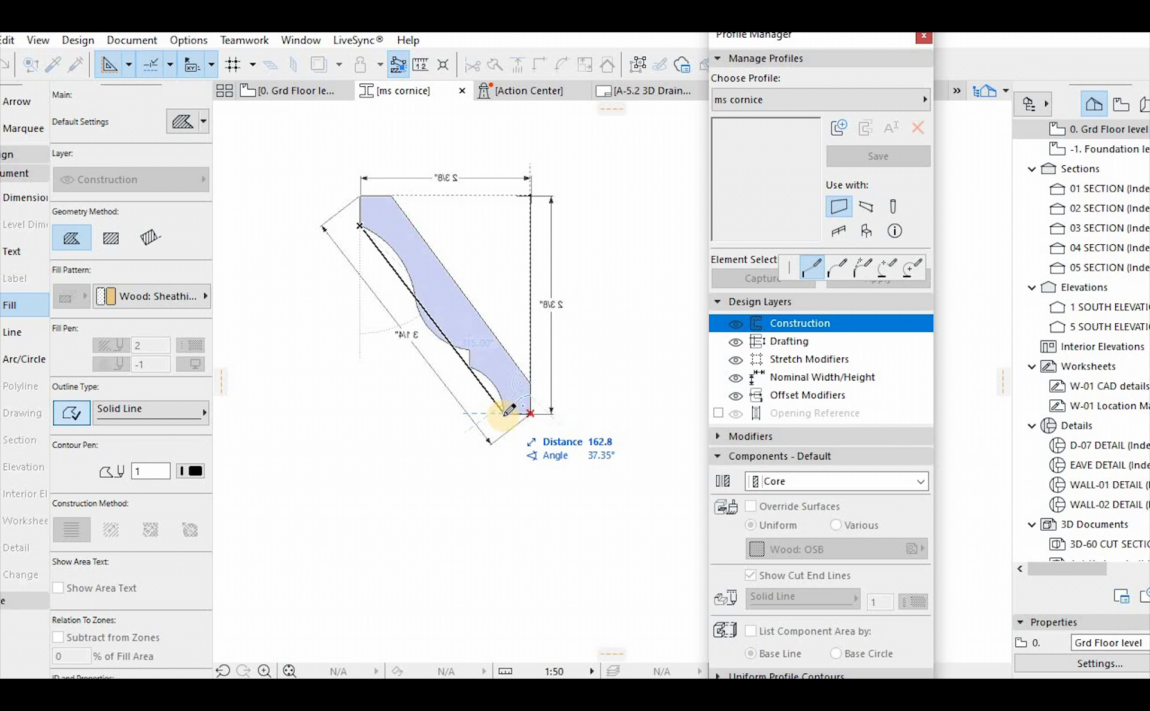
click(503, 412)
scroll(516, 415, up, 3)
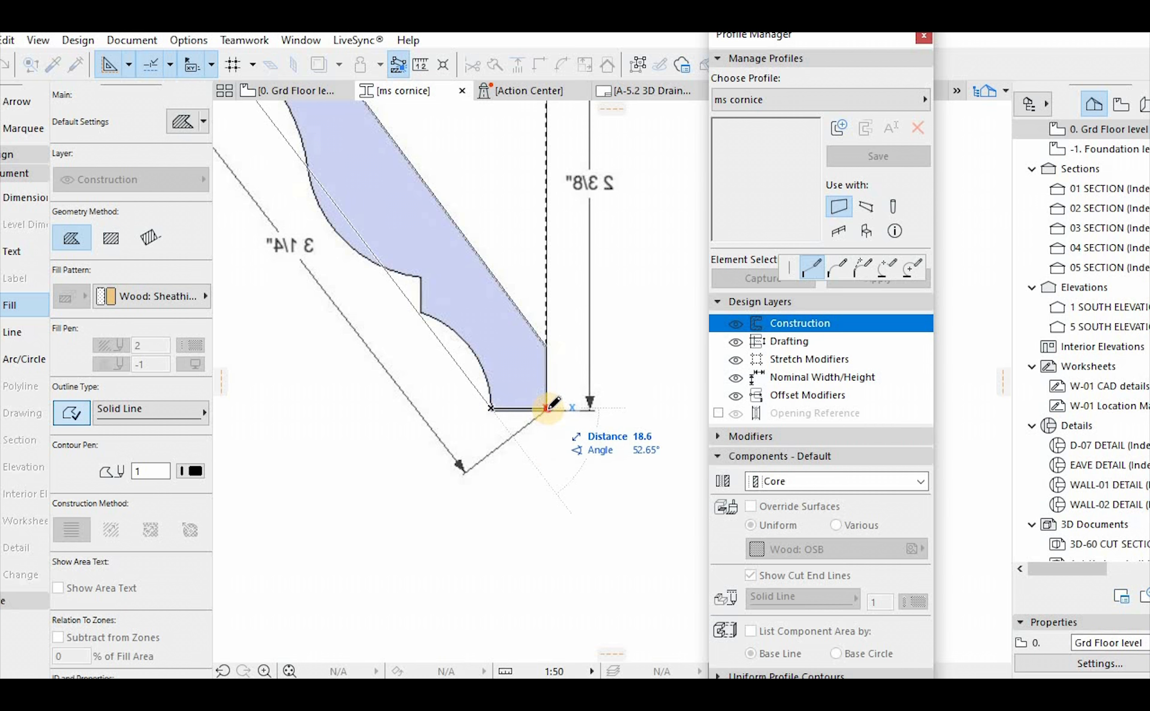
click(545, 410)
scroll(574, 424, down, 4)
key(Escape)
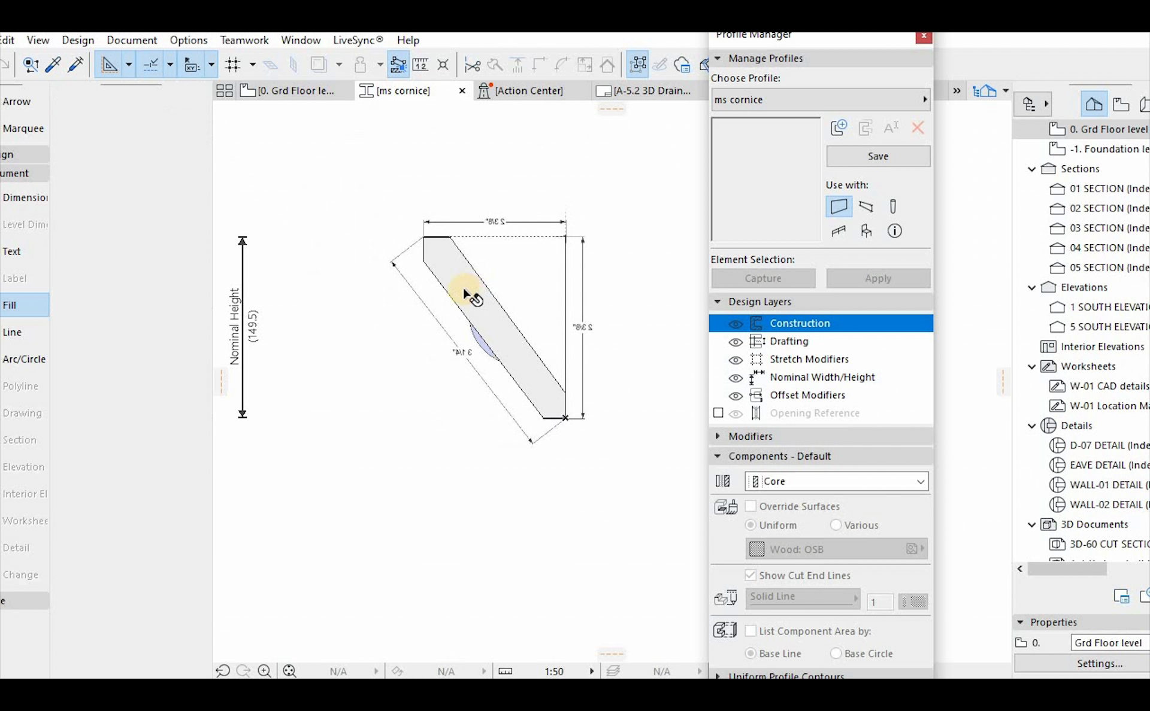
Select the fill and insert two nodes on its sloping front edge, one beside the upper curve and one where the convex curve begins
scroll(465, 291, up, 3)
click(435, 274)
click(435, 273)
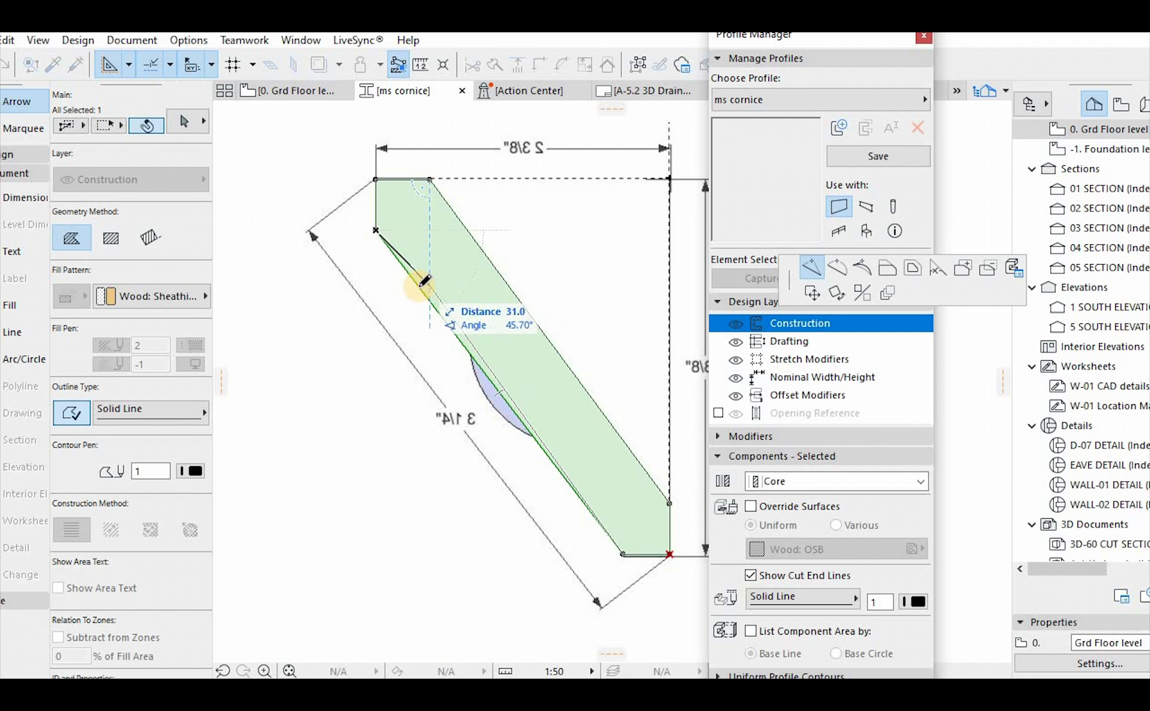
key(Escape)
scroll(455, 338, up, 3)
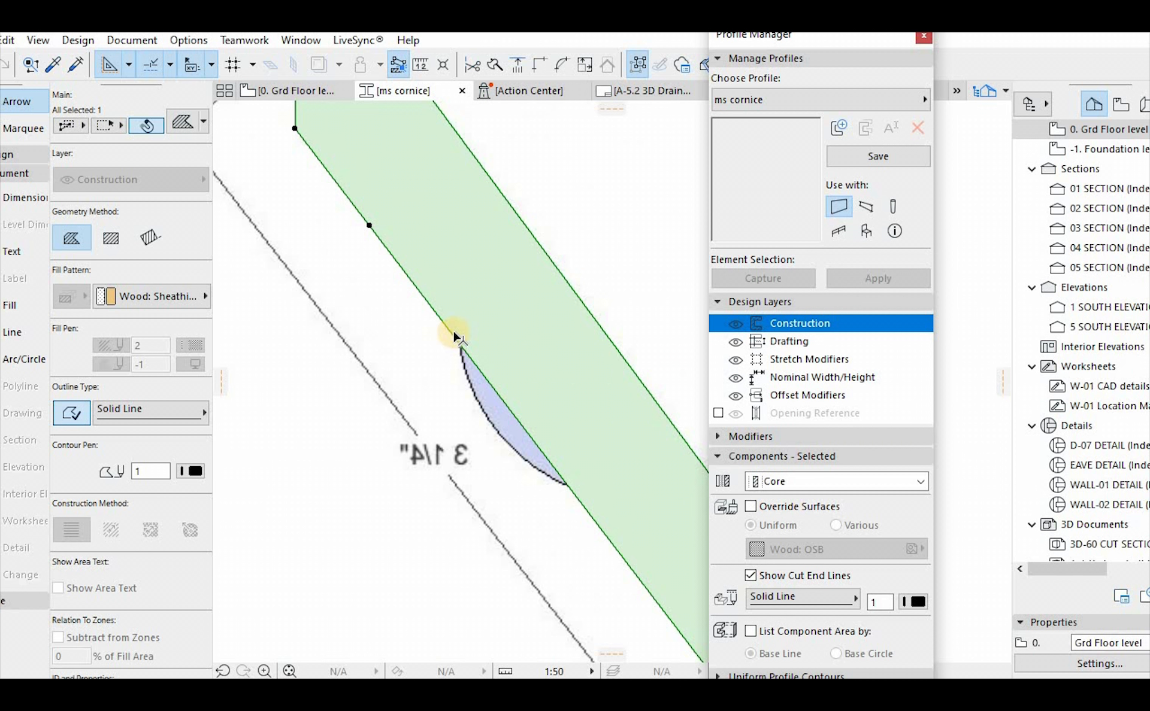
click(472, 354)
key(Escape)
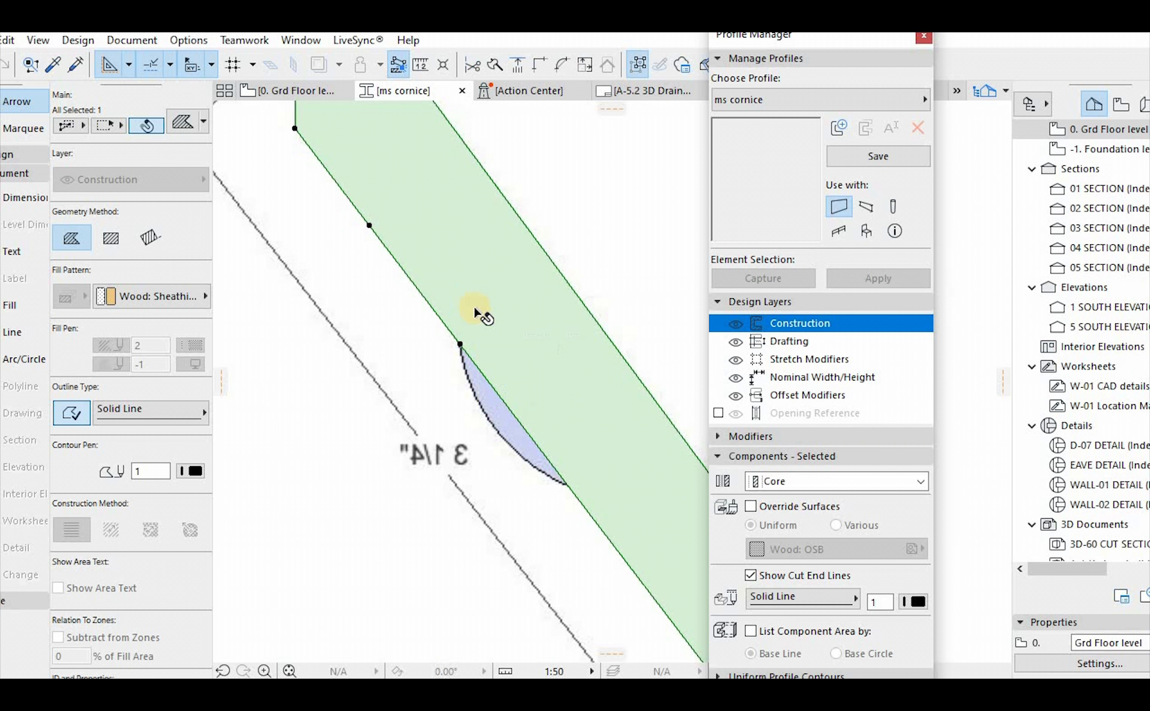
Insert two more nodes on the fill's front edge, one at the convex curve's lower end and one nearer the bottom
scroll(480, 314, down, 2)
scroll(534, 400, up, 2)
click(496, 361)
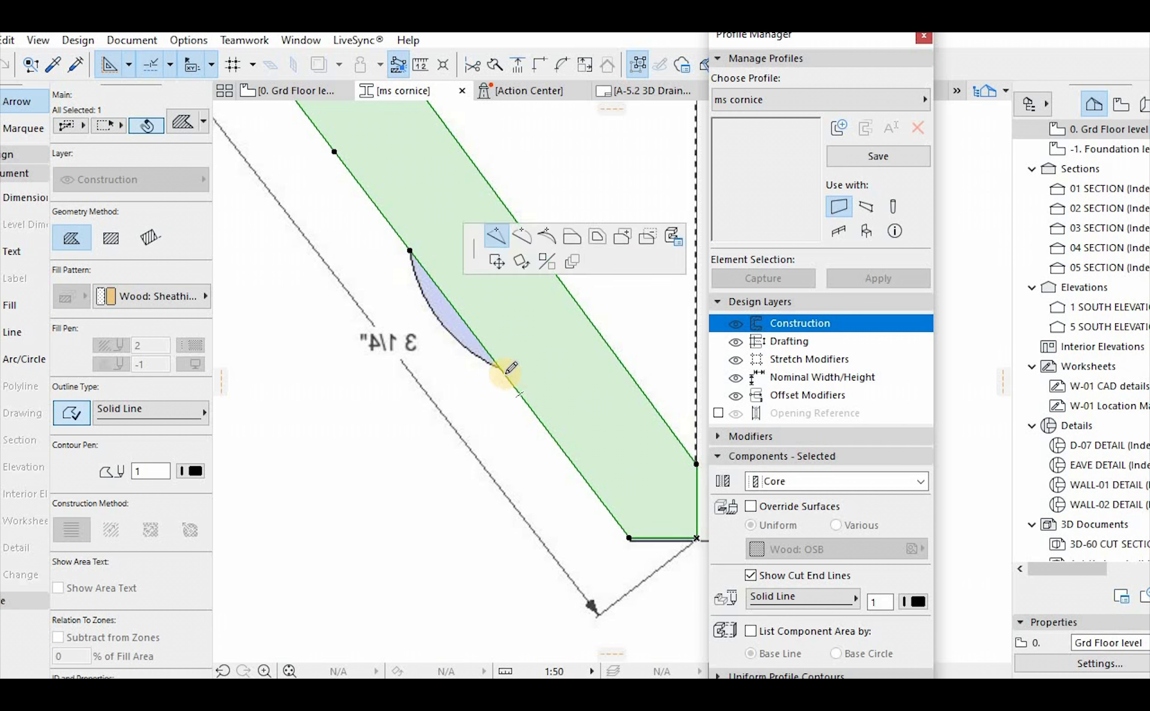
key(Escape)
scroll(530, 398, down, 4)
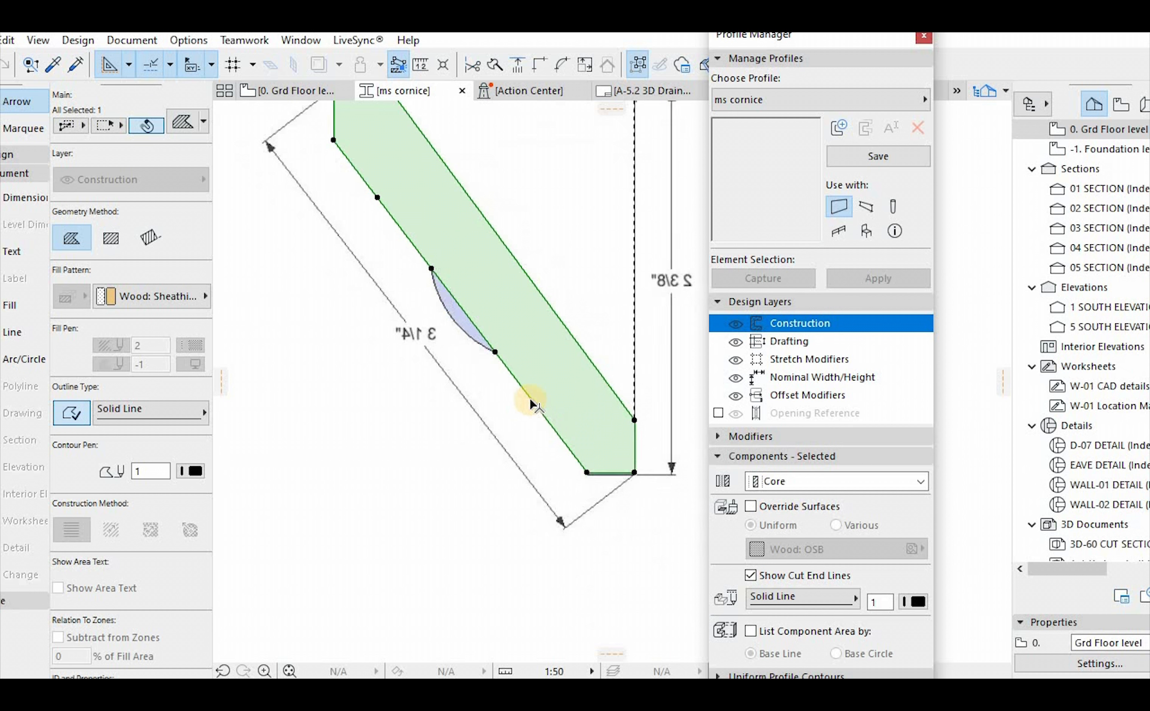
scroll(523, 395, up, 3)
click(542, 416)
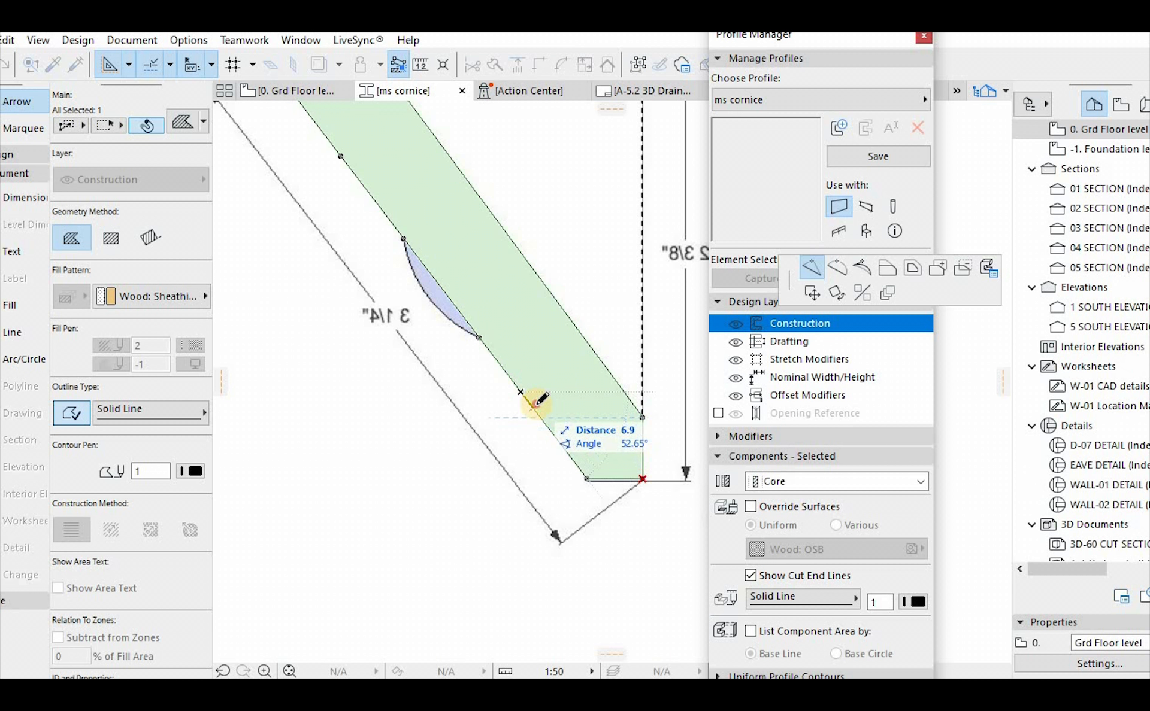
click(532, 408)
scroll(566, 423, down, 3)
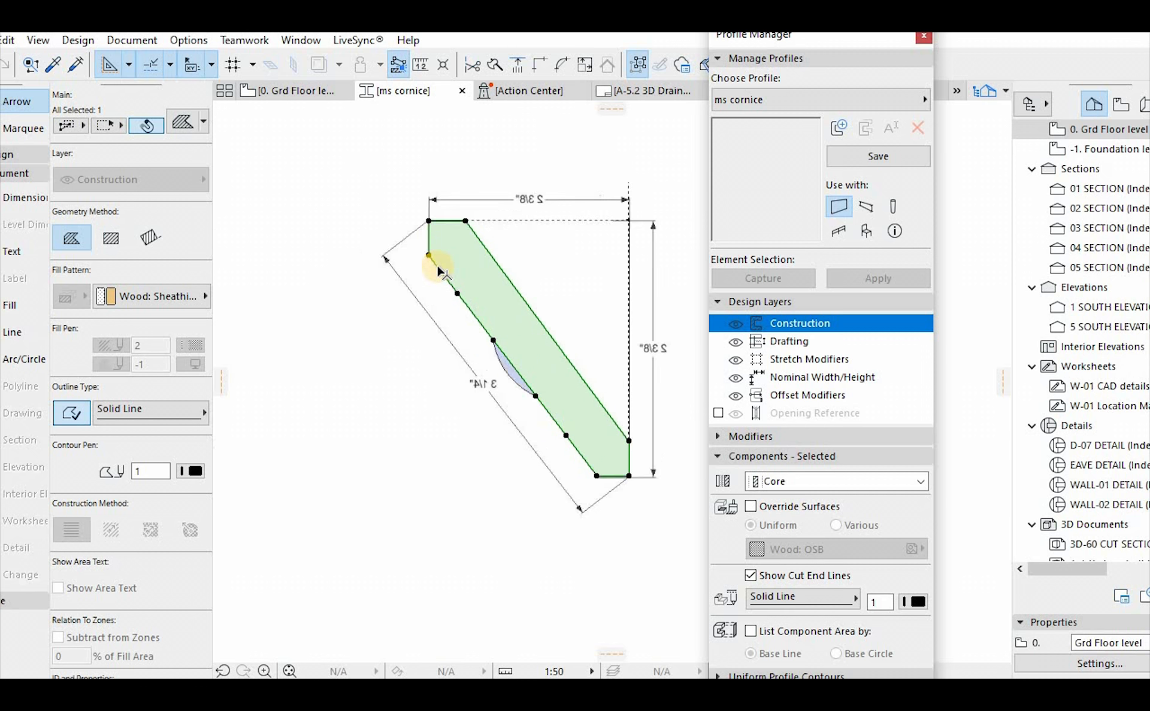
Try to curve the fill's uppermost sloping front segment into an arc, and undo the edit
scroll(442, 271, up, 3)
click(440, 266)
click(836, 267)
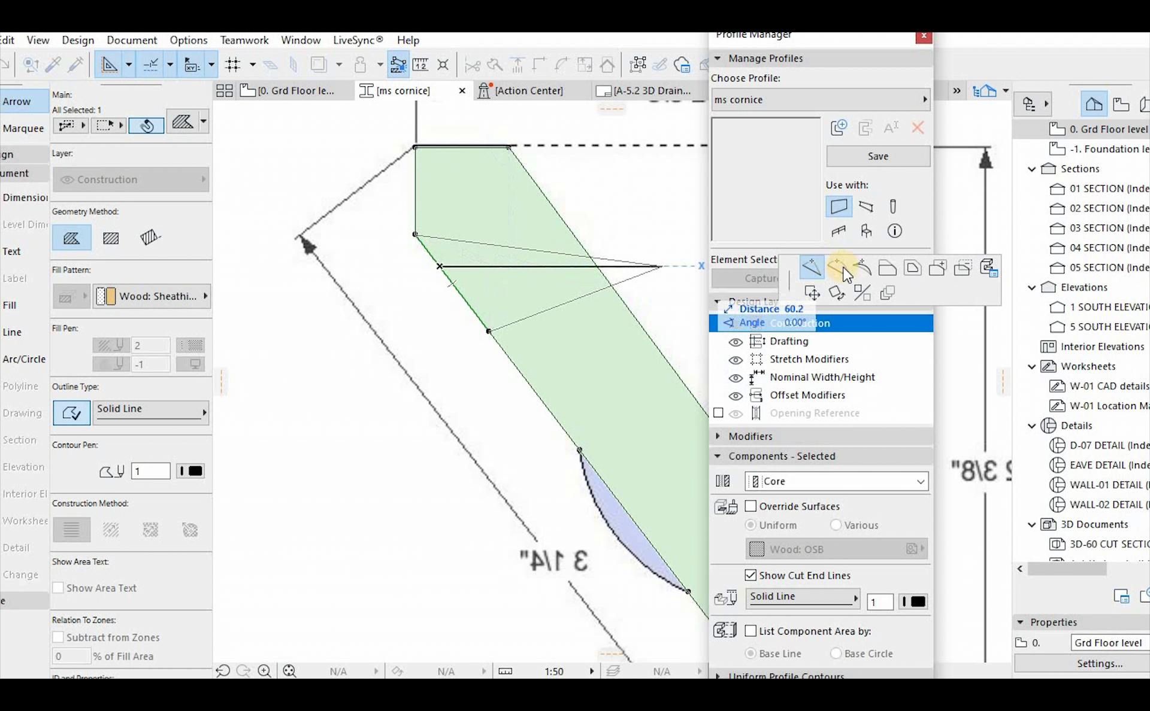
click(523, 275)
scroll(511, 258, up, 2)
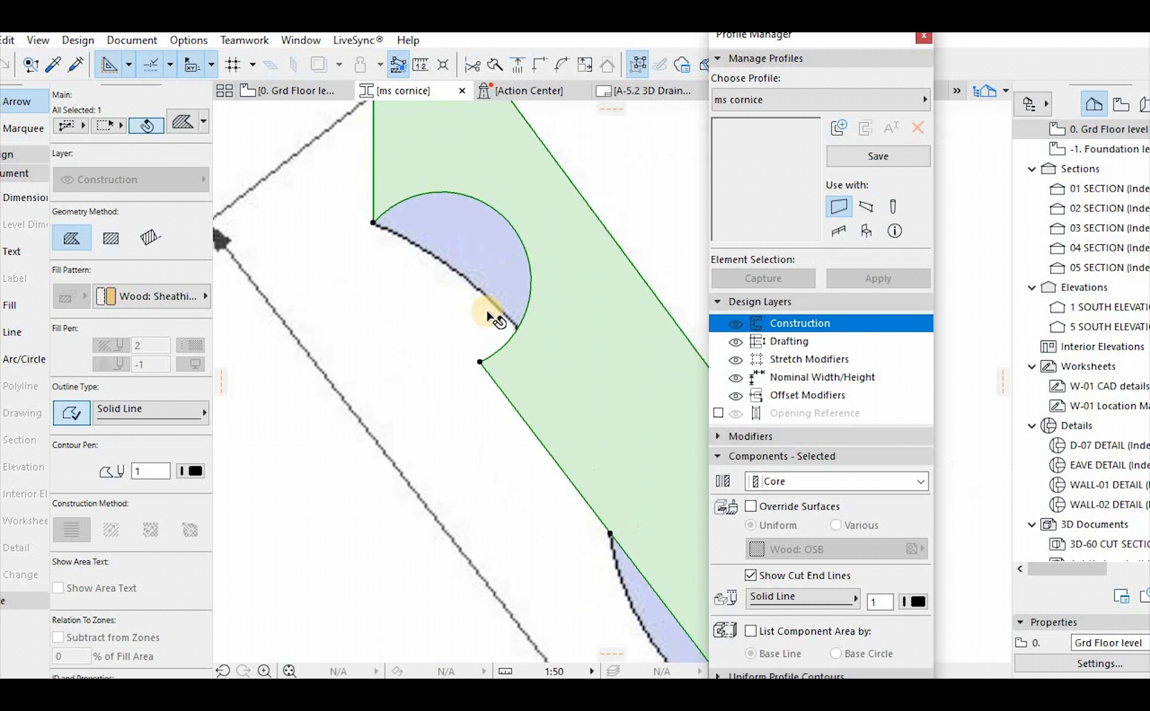
key(ctrl+z)
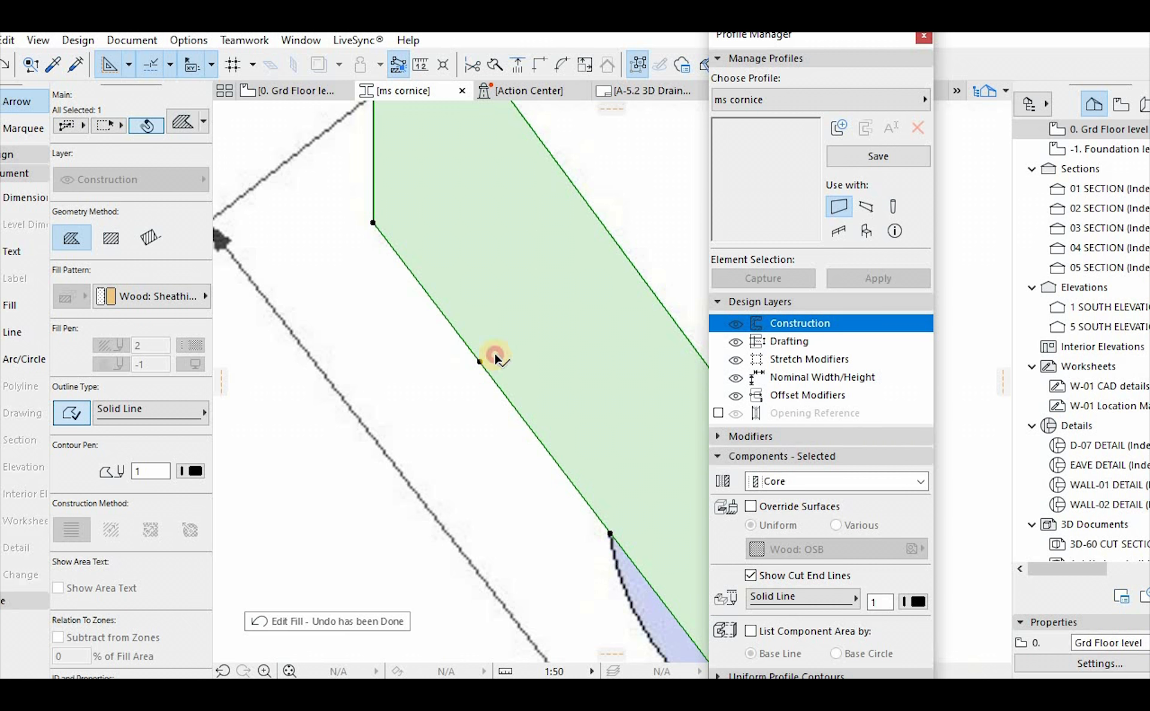
Move the upper front node of the fill onto the reference image's upper concave contour, about midway along the curve
click(567, 296)
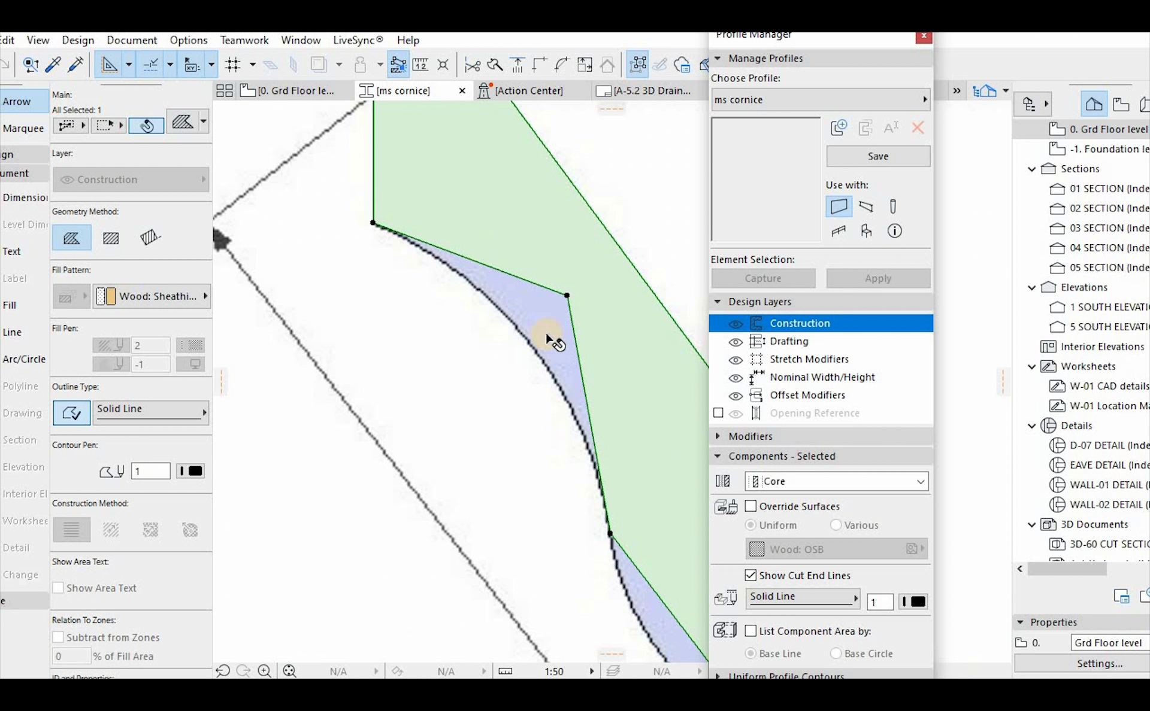
scroll(547, 389, down, 3)
scroll(513, 258, up, 2)
click(509, 236)
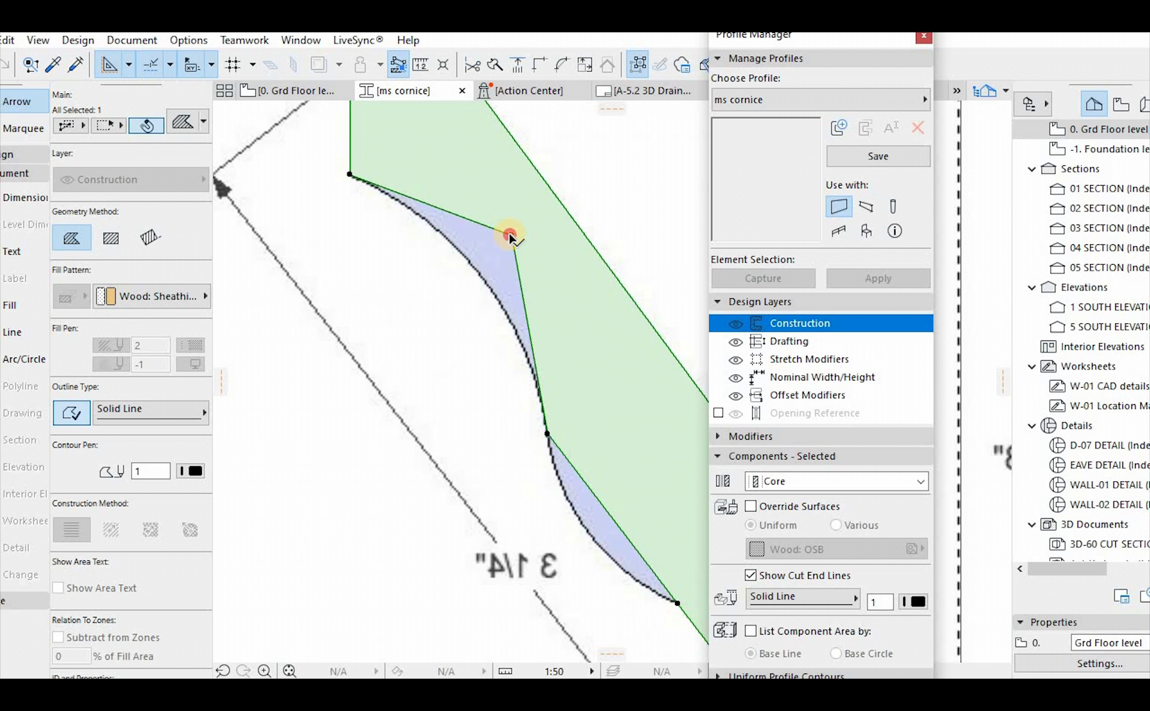
click(488, 280)
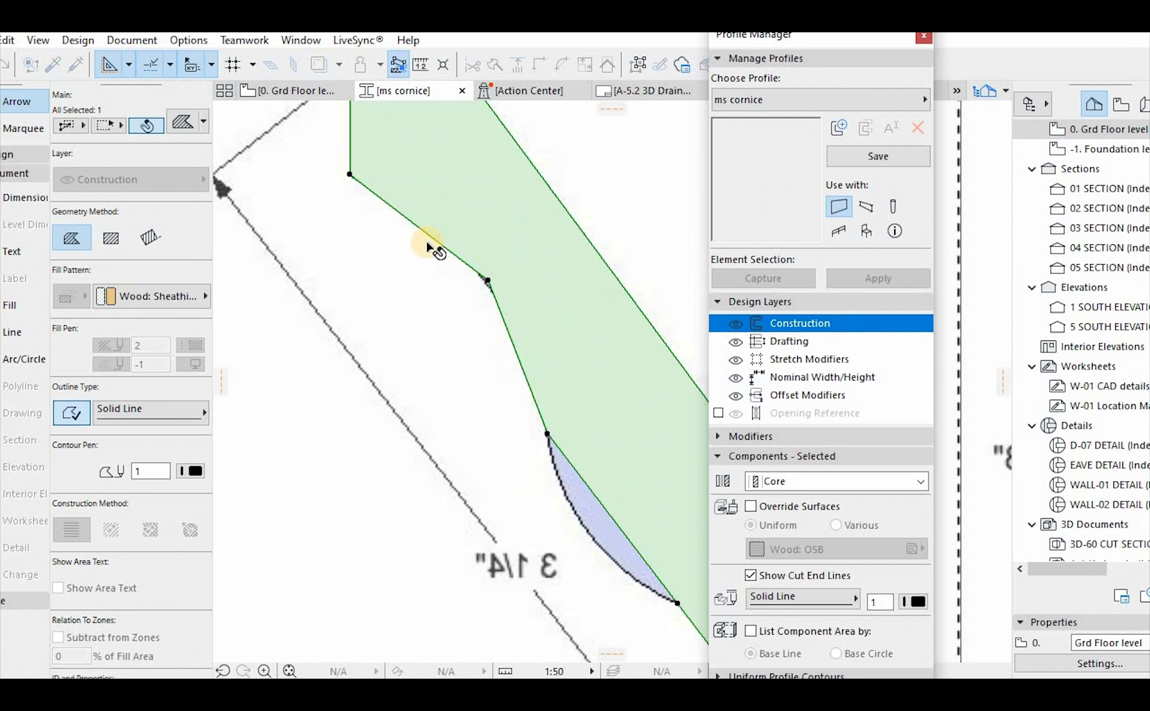
Curve the two fill segments on either side of the moved node to match the reference image's upper concave contour
click(407, 221)
click(516, 306)
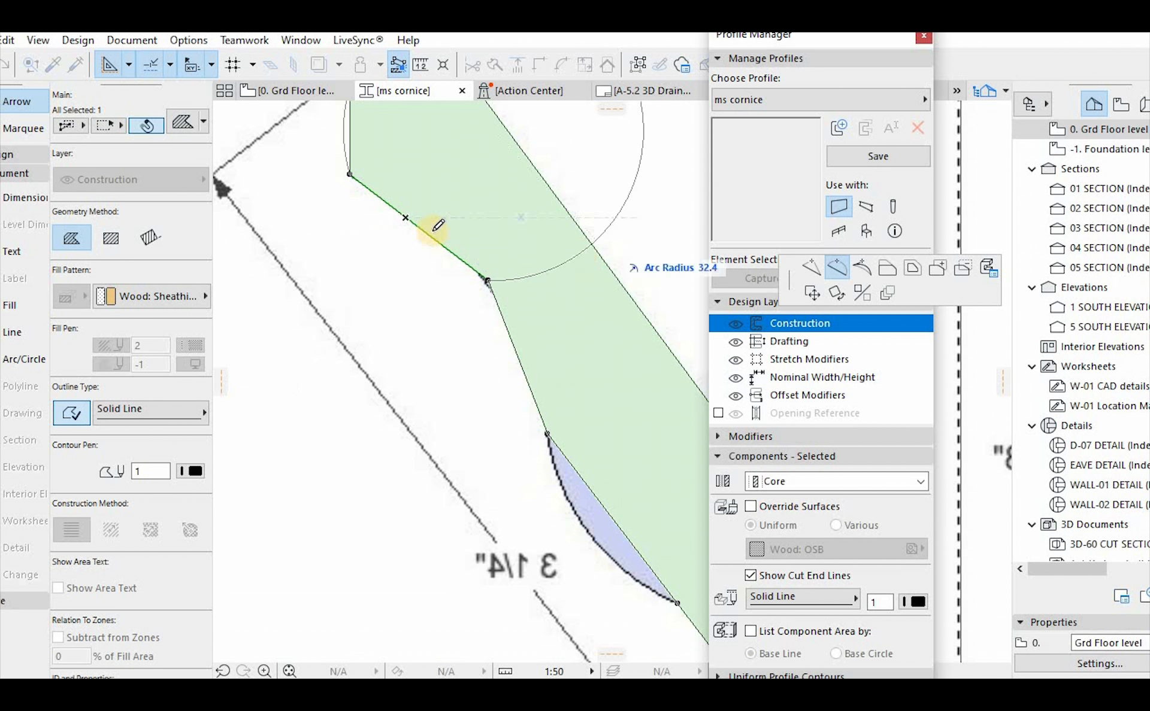
click(431, 209)
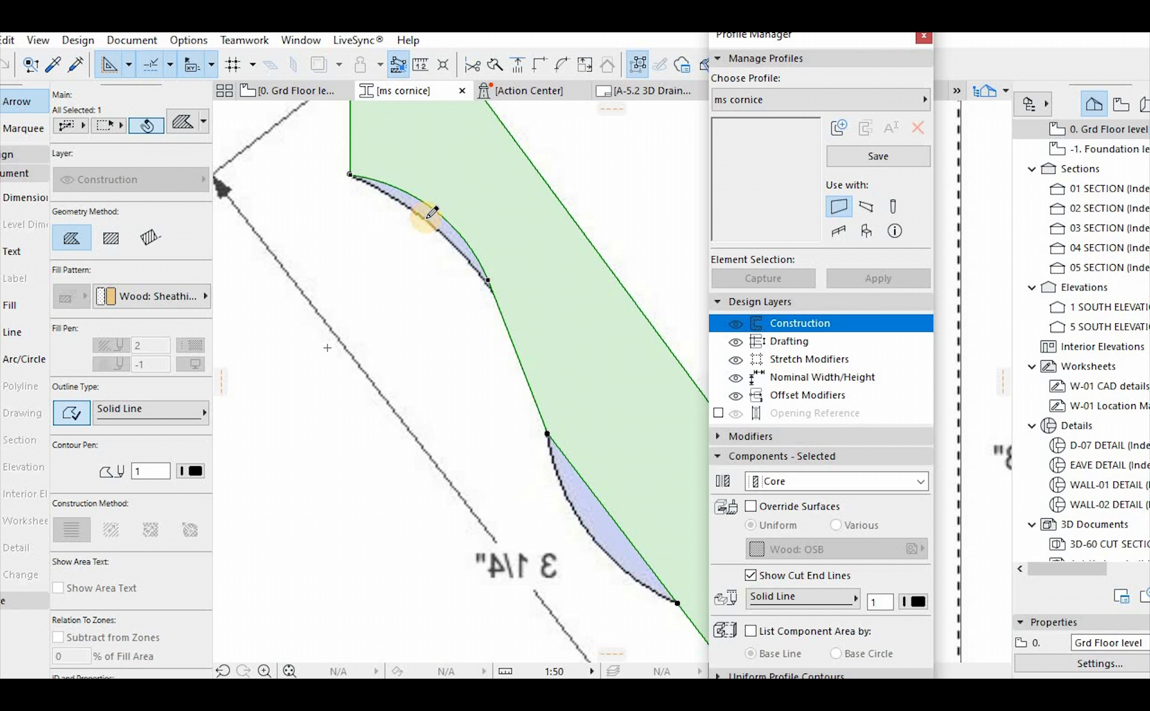
click(530, 348)
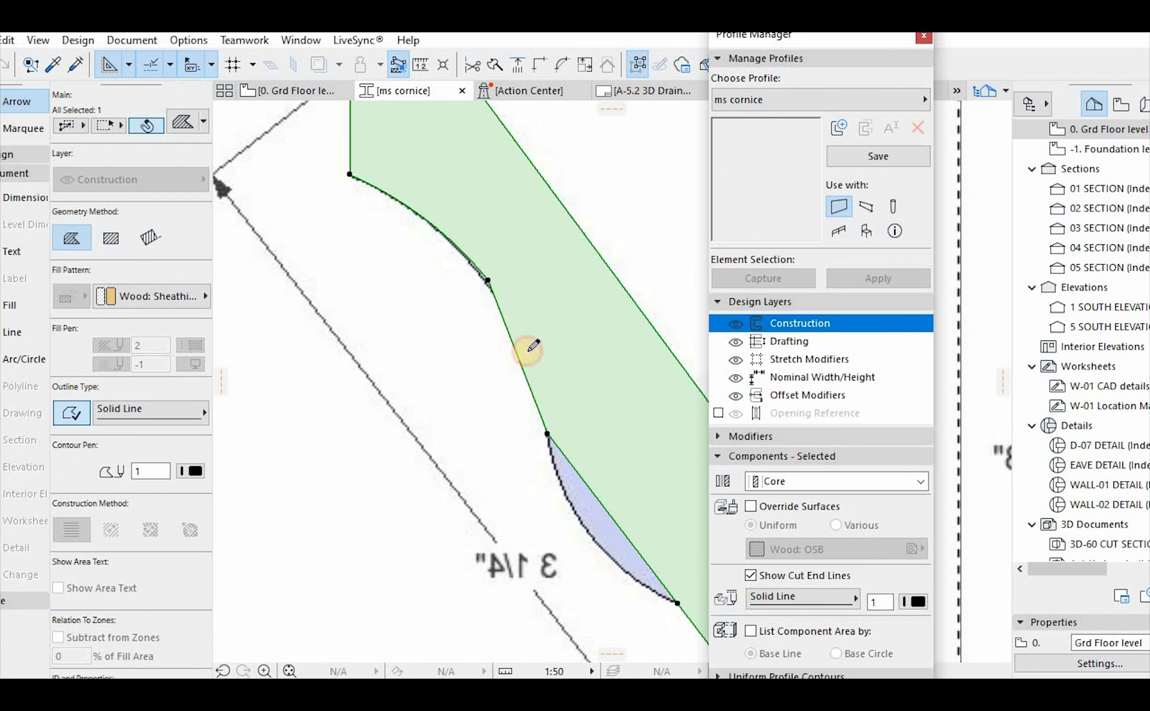
click(530, 347)
click(532, 353)
click(531, 347)
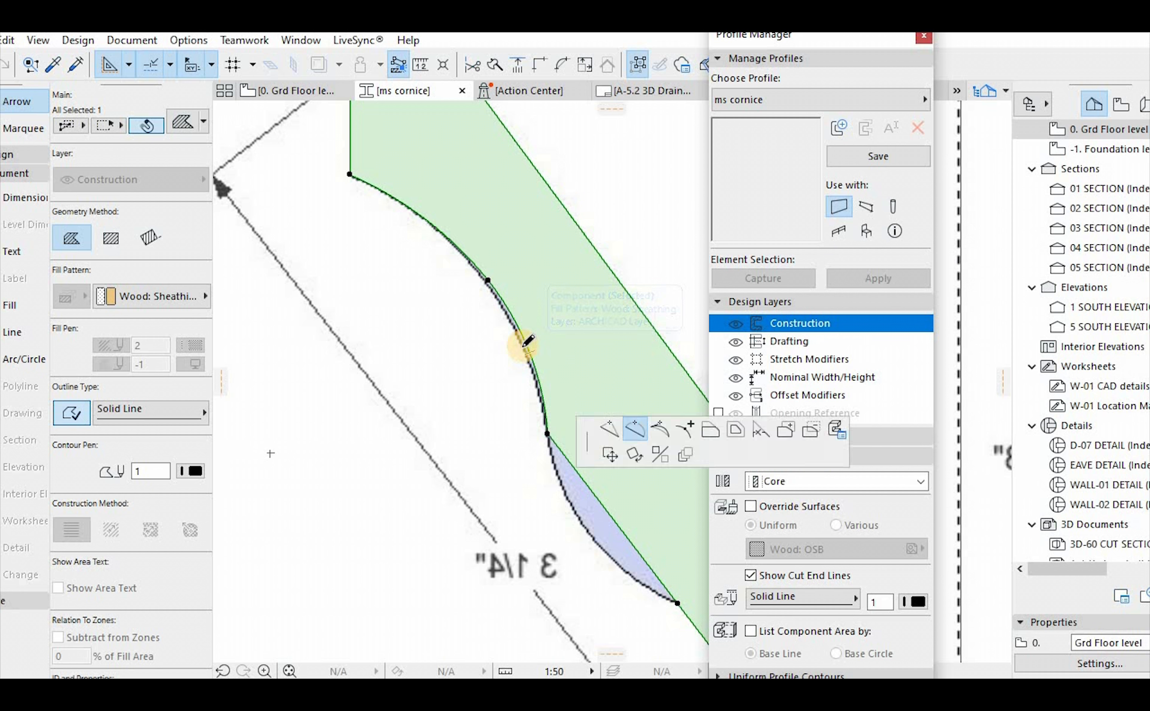
click(532, 343)
scroll(508, 261, down, 4)
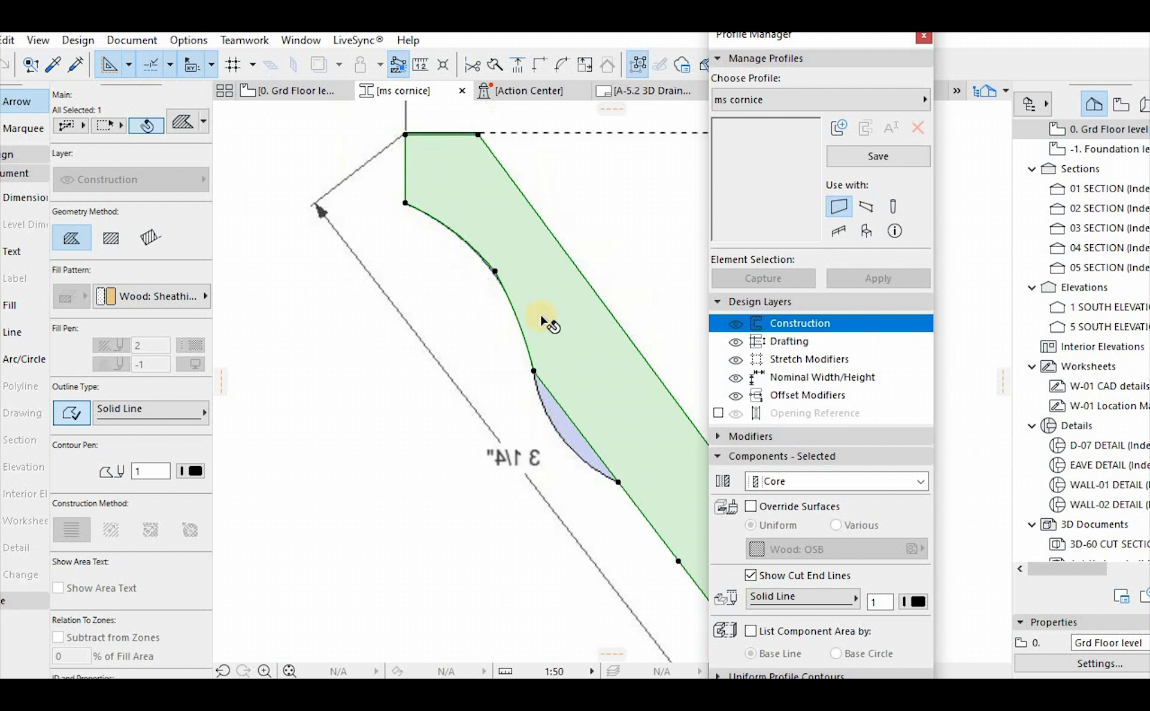
Curve the middle front segment of the fill outward to match the convex contour of the reference image
scroll(527, 264, up, 4)
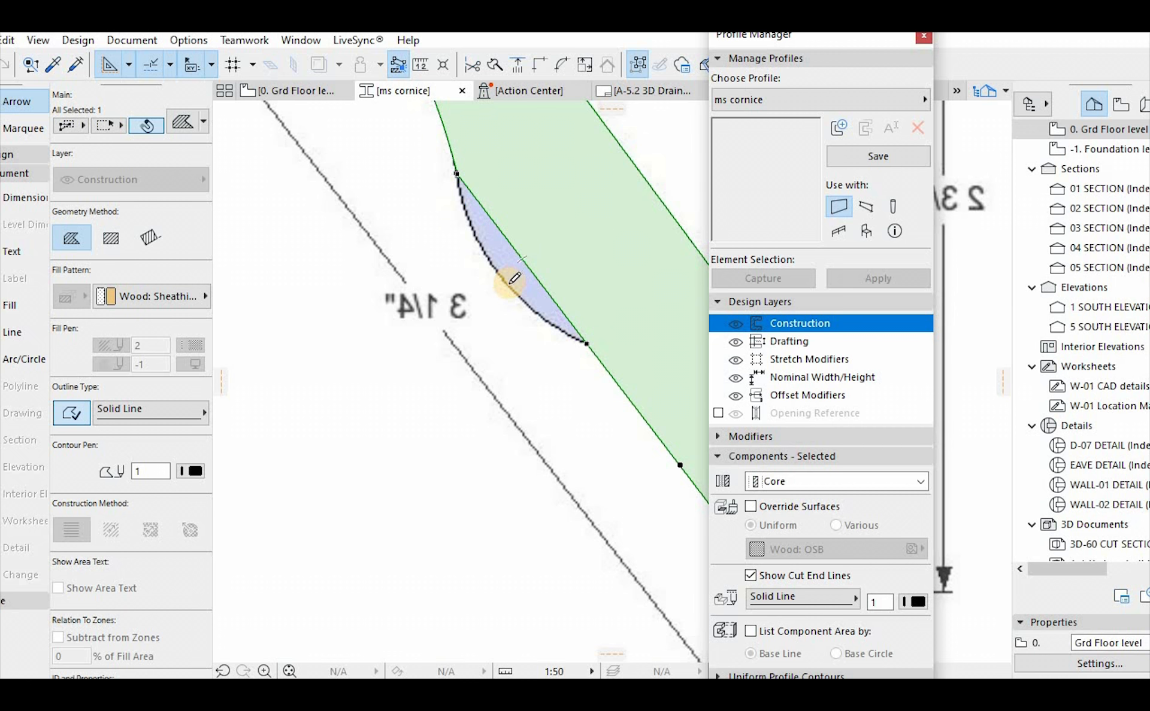
click(514, 279)
click(501, 290)
scroll(547, 334, down, 2)
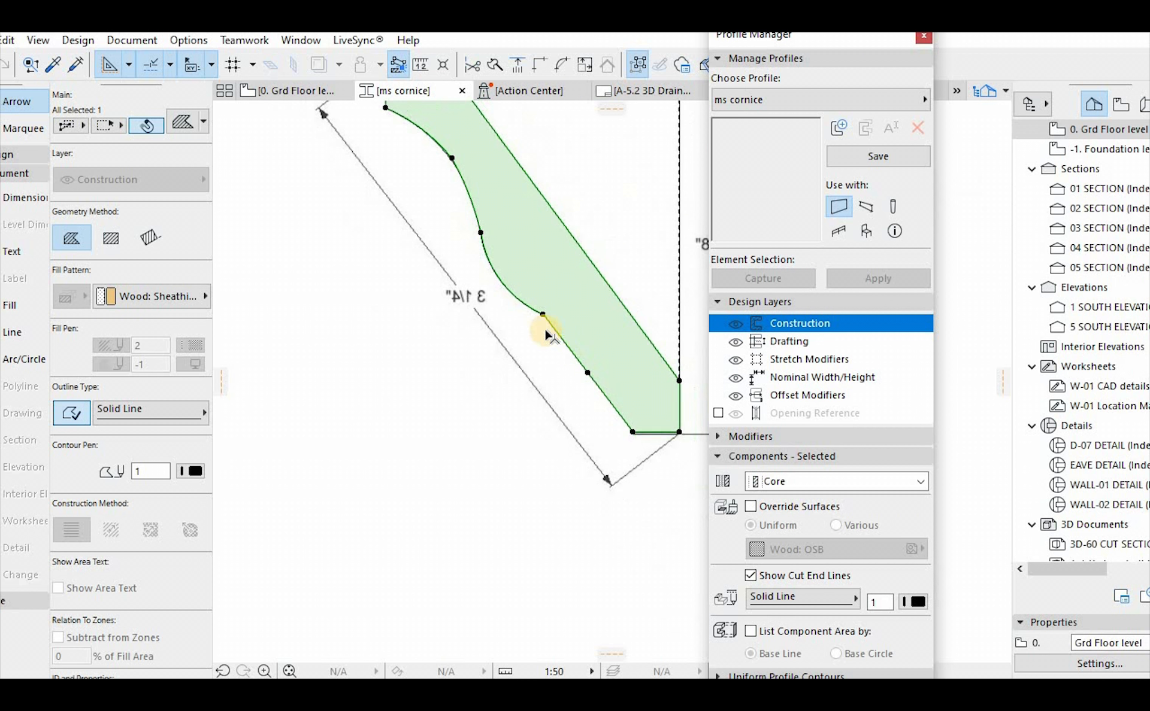
Try to curve the fill segment beside the cornice's small step, and undo the edit
scroll(546, 334, up, 2)
click(552, 308)
click(542, 297)
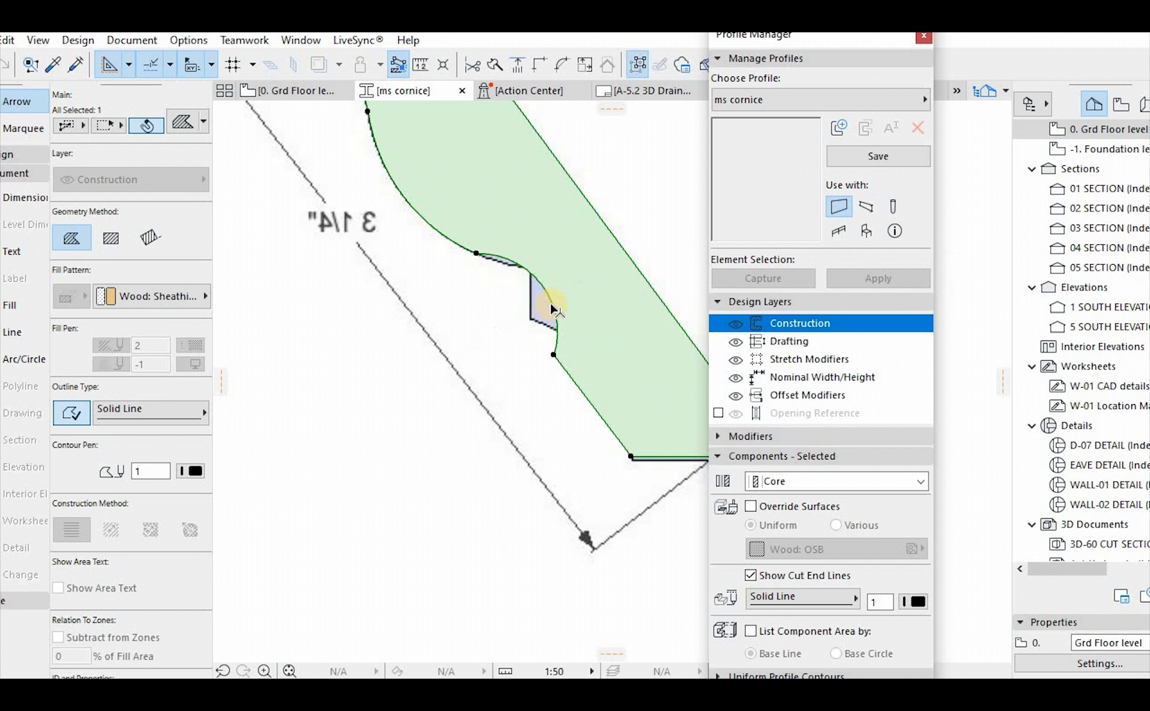
scroll(542, 306, up, 1)
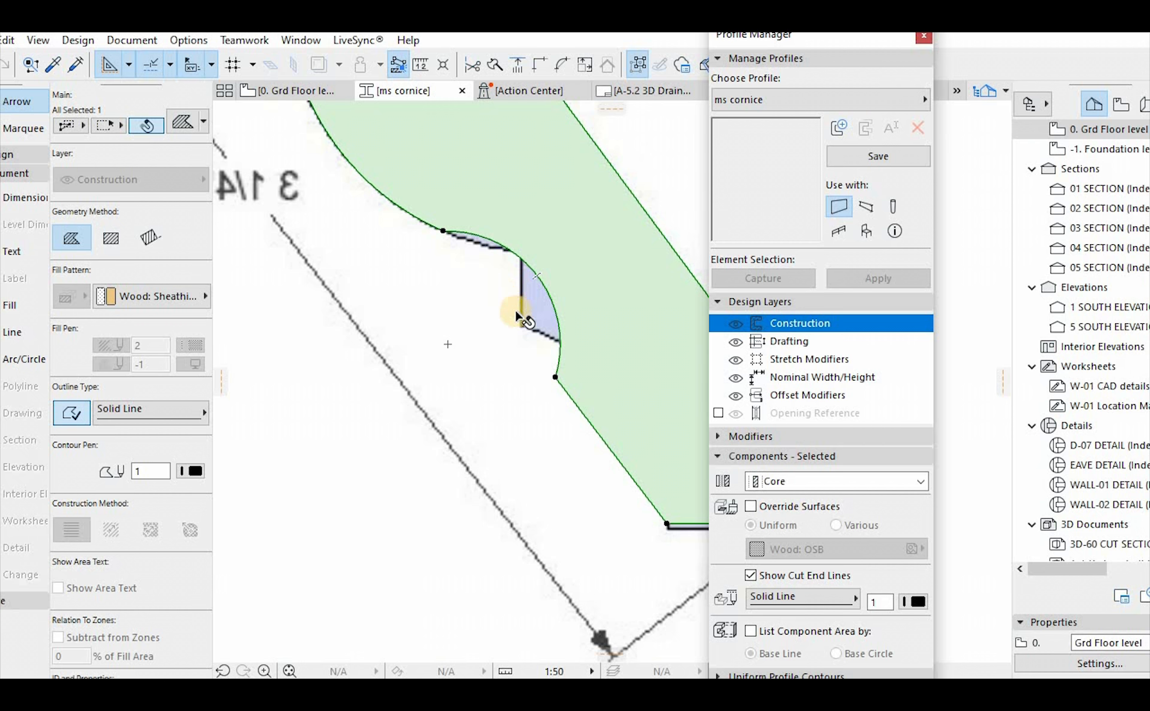
key(ctrl+z)
Insert a fill node at the upper corner of the cornice's small step and move the node below onto the step's lower corner
click(508, 315)
click(812, 273)
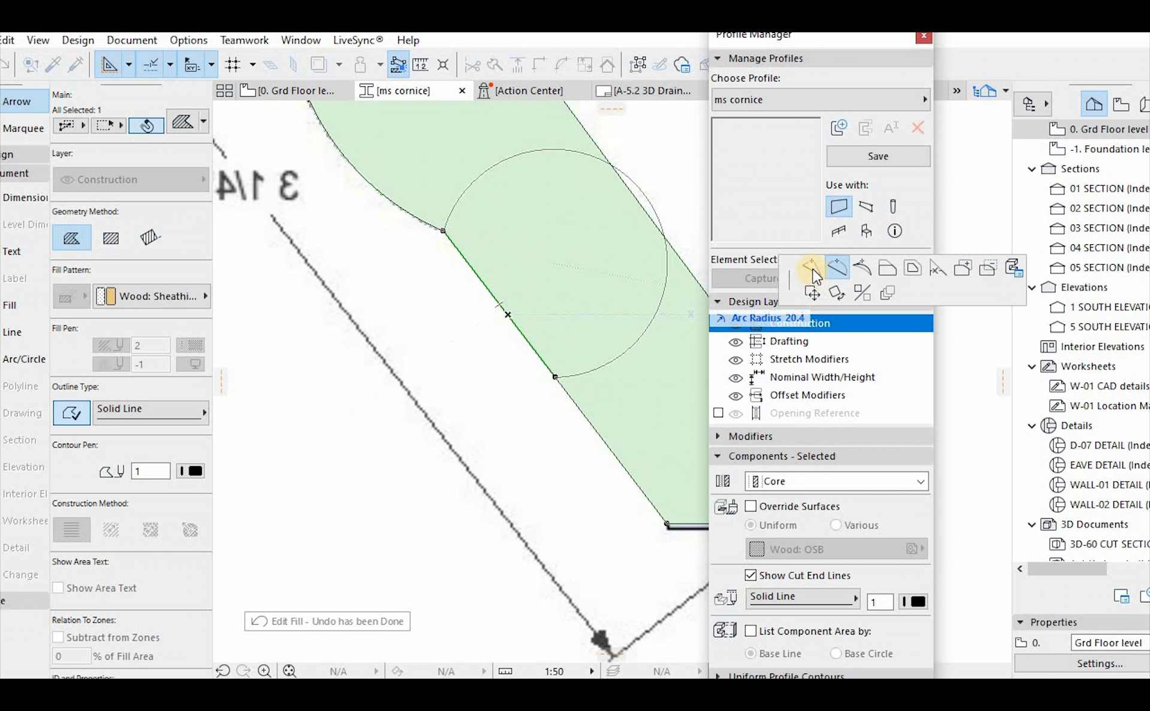
click(523, 232)
scroll(533, 231, up, 2)
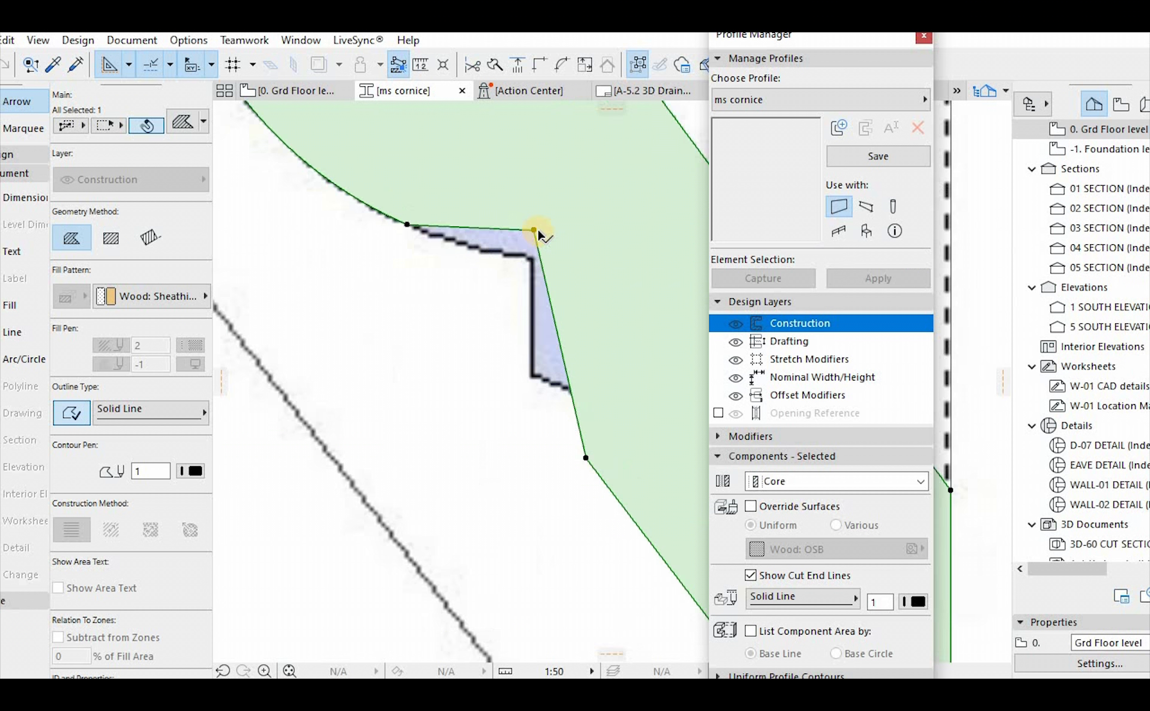
drag(537, 251, 534, 259)
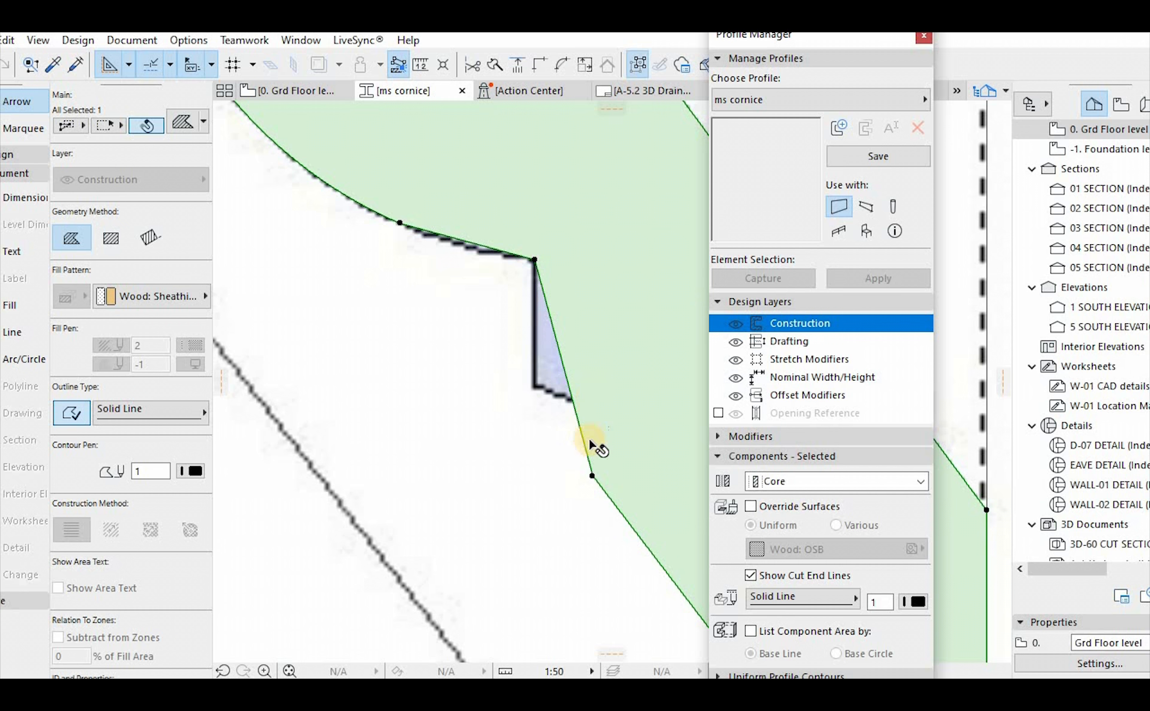
click(563, 421)
click(535, 384)
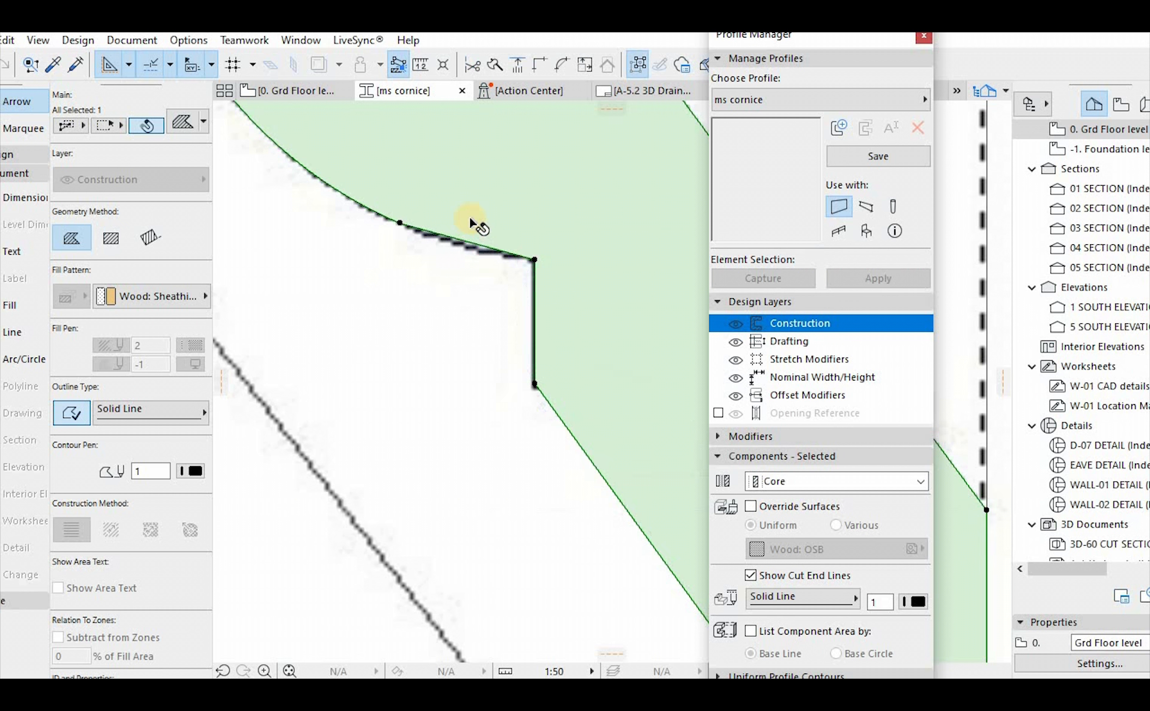
Curve the short fill segment just above the small step to match the reference image's concave contour
scroll(470, 225, up, 2)
click(453, 263)
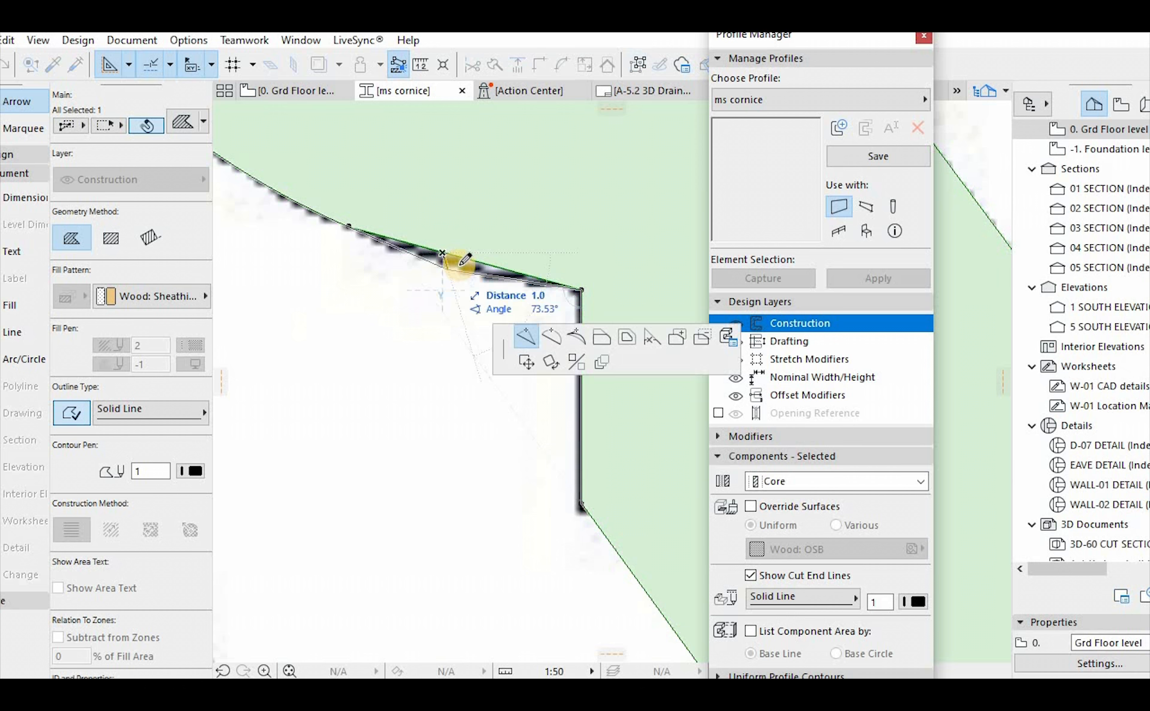
click(837, 268)
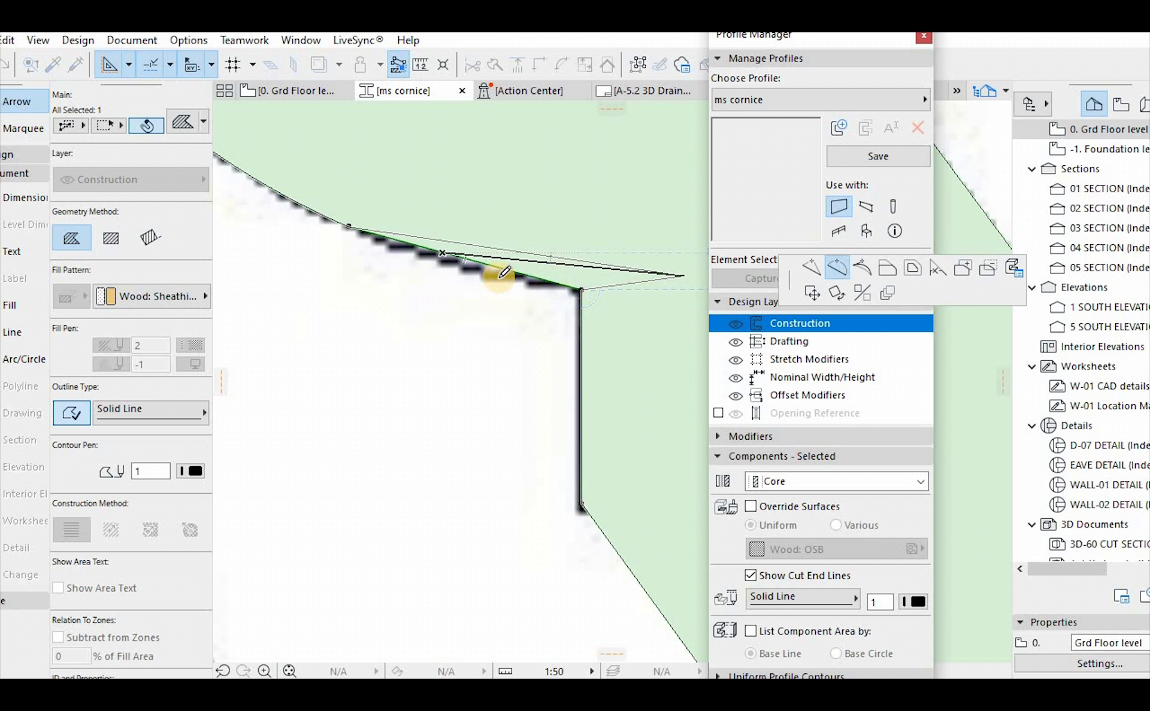
click(487, 271)
scroll(575, 315, down, 2)
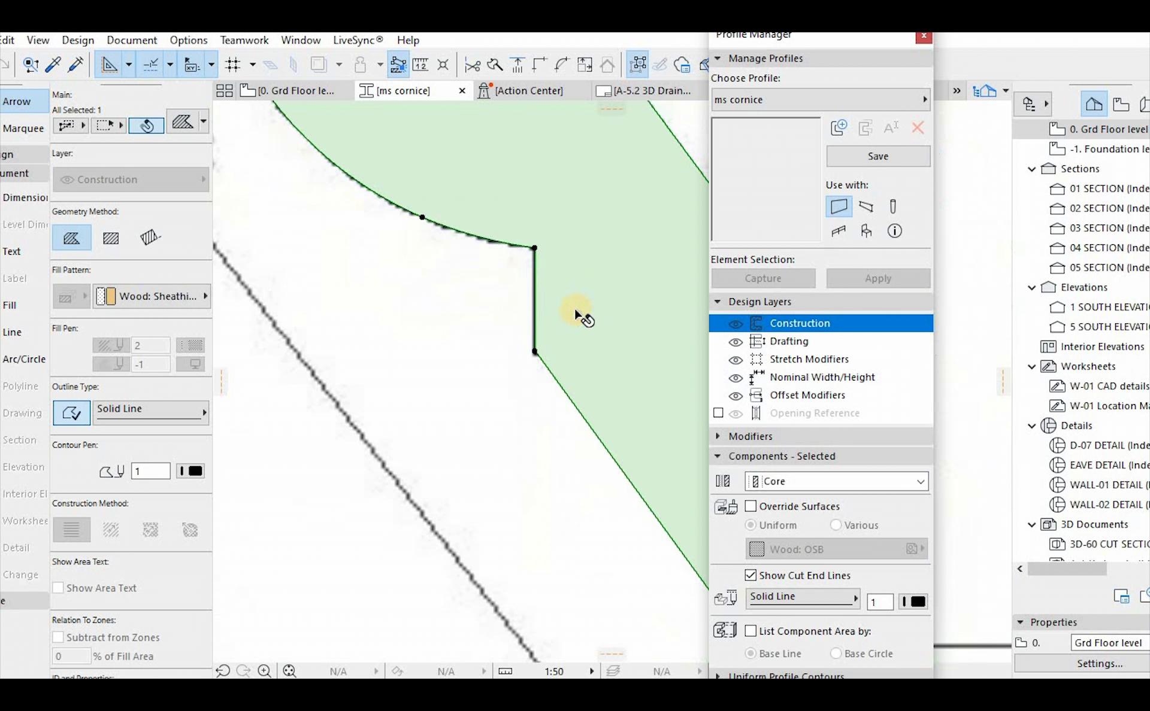
Curve the fill segment between the small step and the base to match the reference image's lower contour
scroll(480, 267, down, 2)
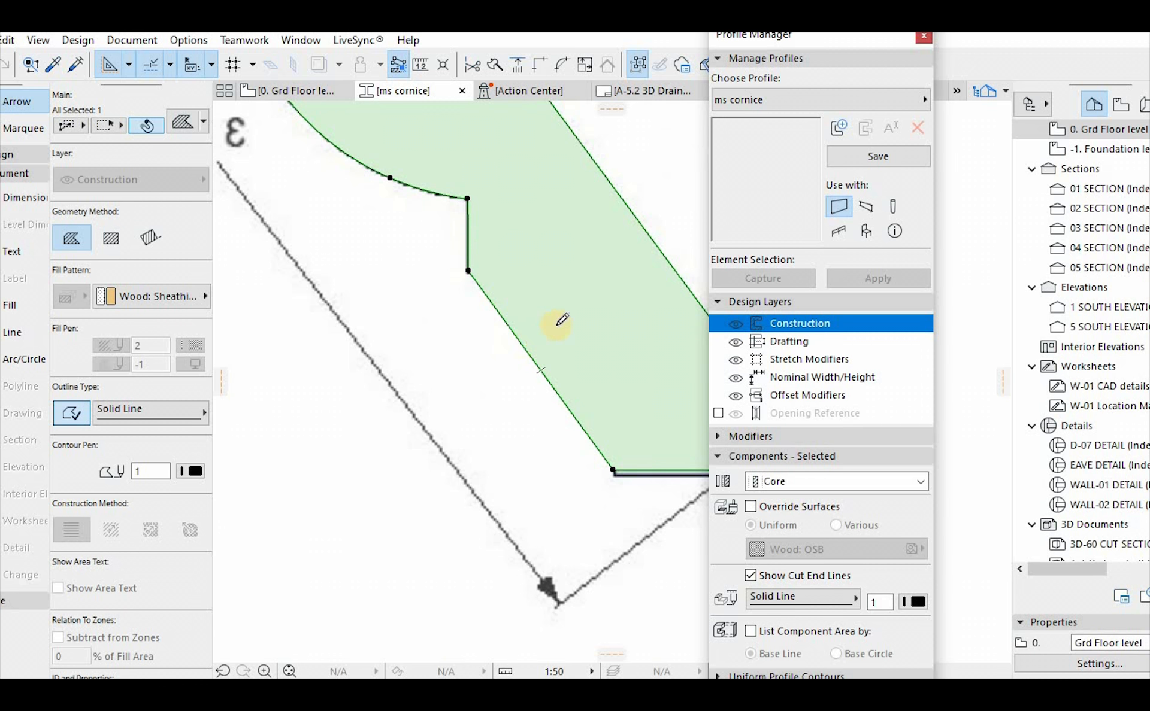
click(558, 324)
click(578, 330)
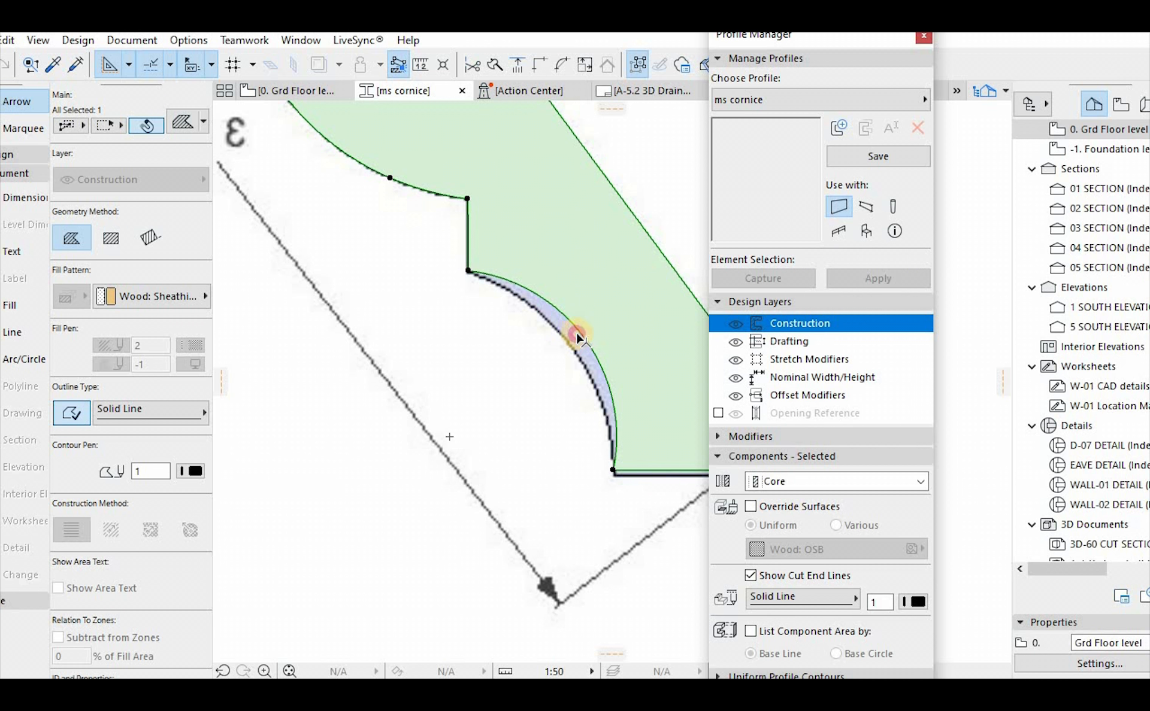
click(576, 333)
click(571, 345)
Offset the fill's bottom edge onto the base line of the reference image and save the profile
scroll(531, 341, down, 2)
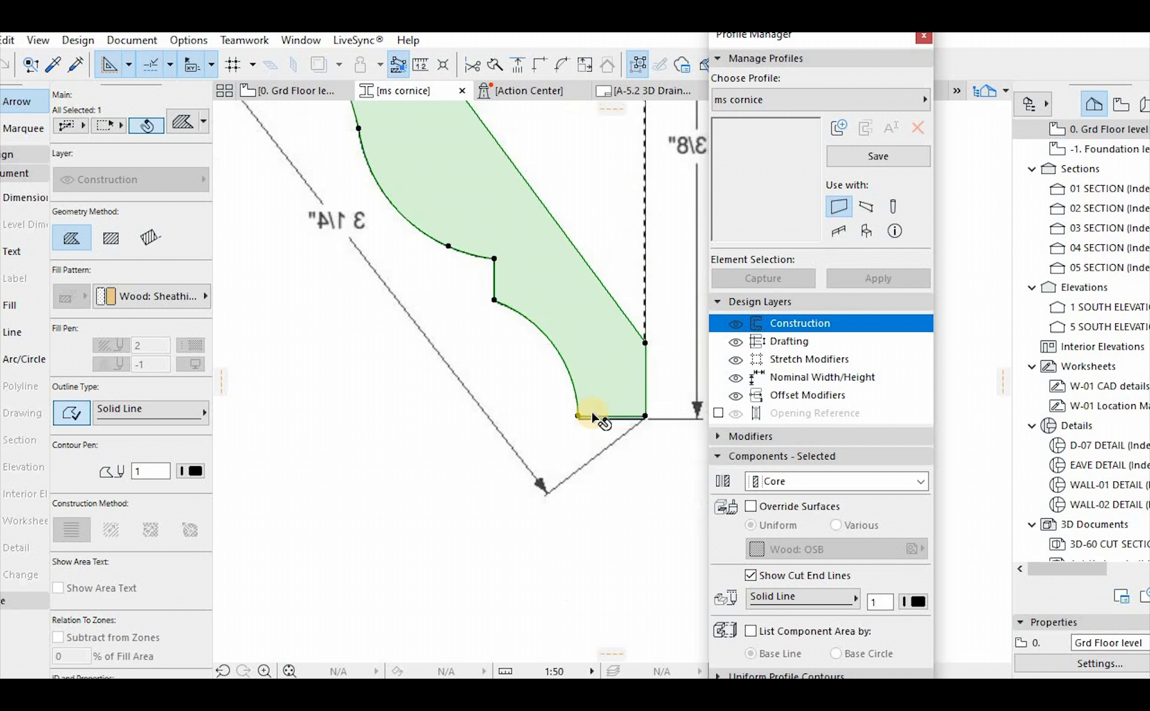
scroll(593, 418, up, 3)
click(619, 391)
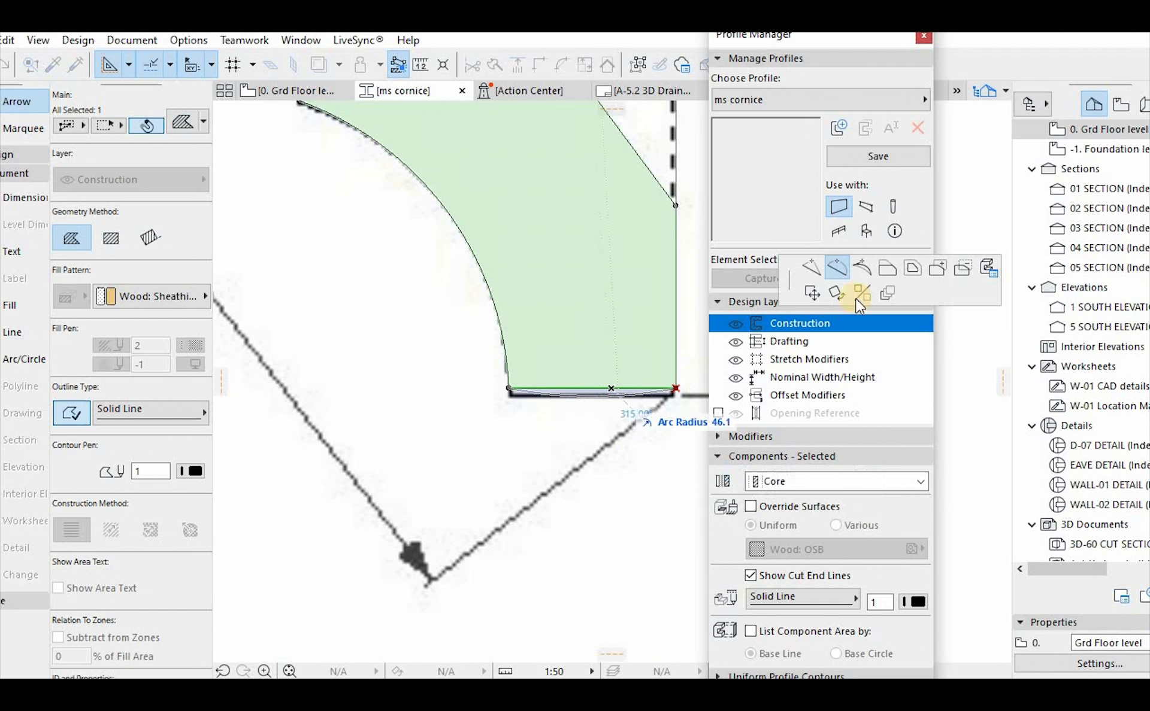
click(886, 269)
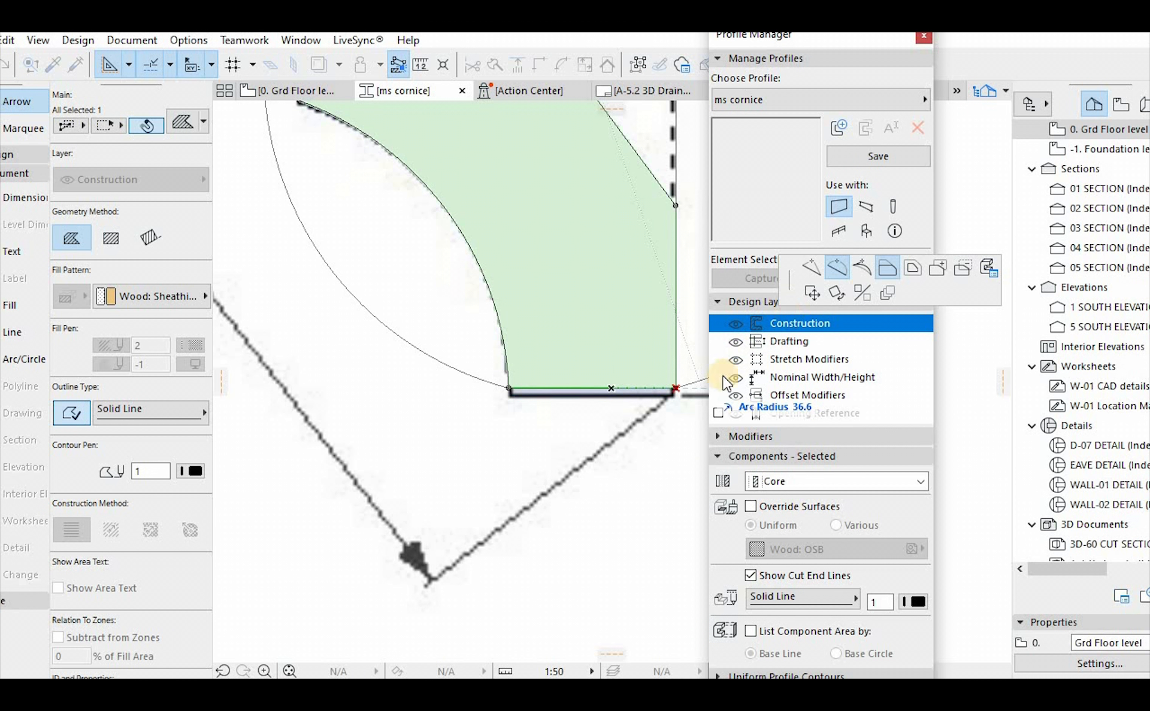
click(672, 391)
scroll(578, 369, down, 5)
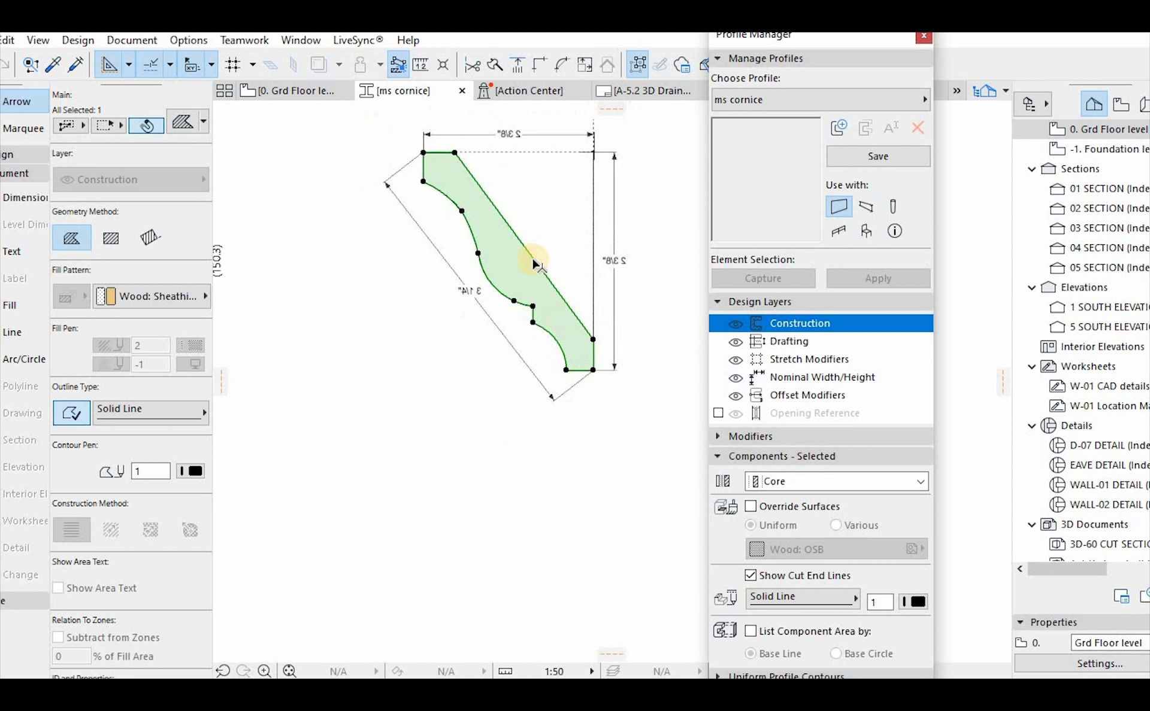
click(865, 157)
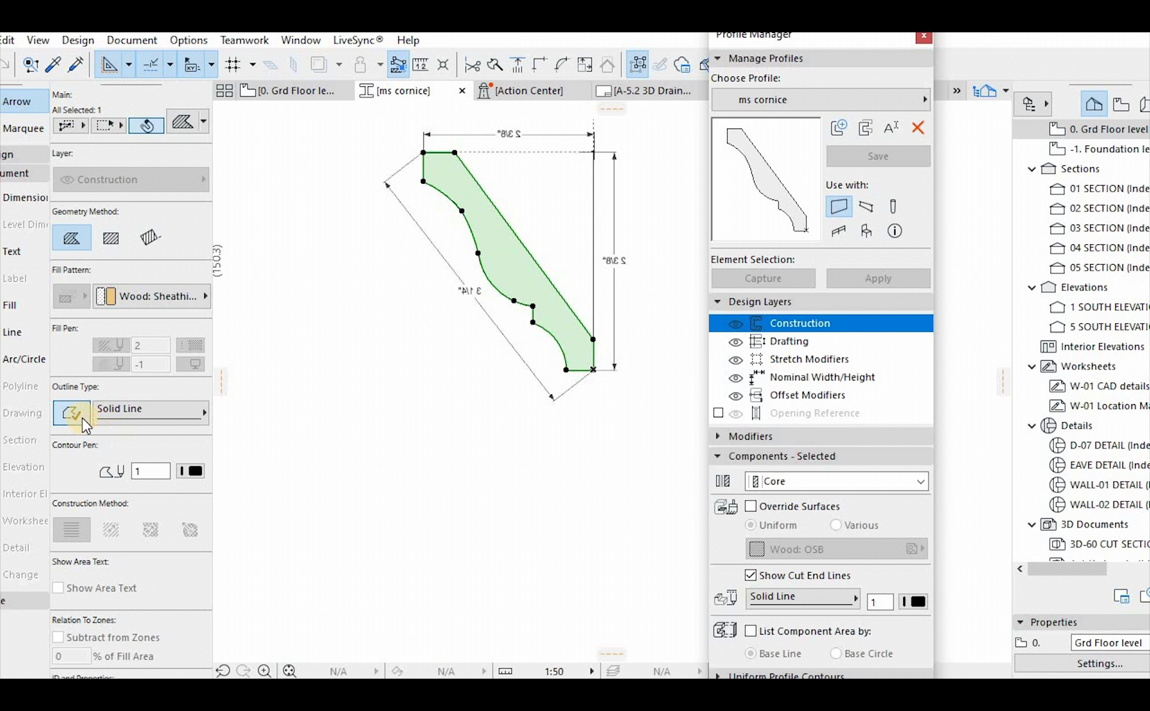
Toggle the fill's outline off to compare the fill with the reference image, and restore the outline
key(ctrl+v)
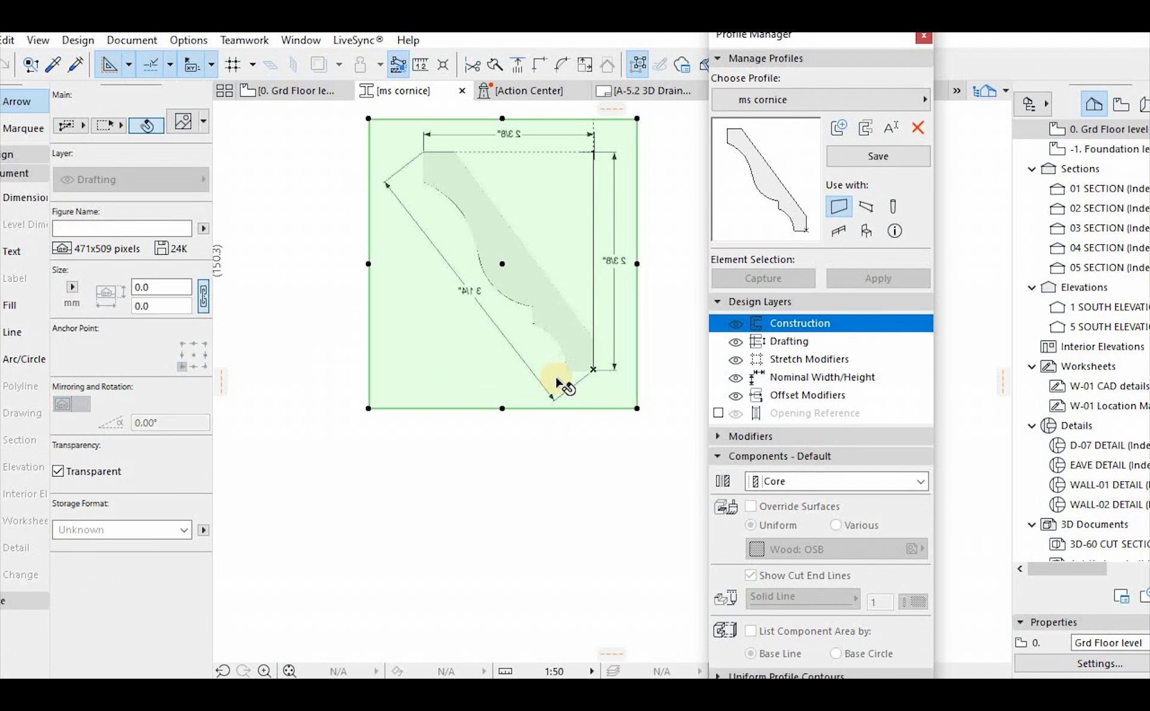
key(Escape)
click(527, 268)
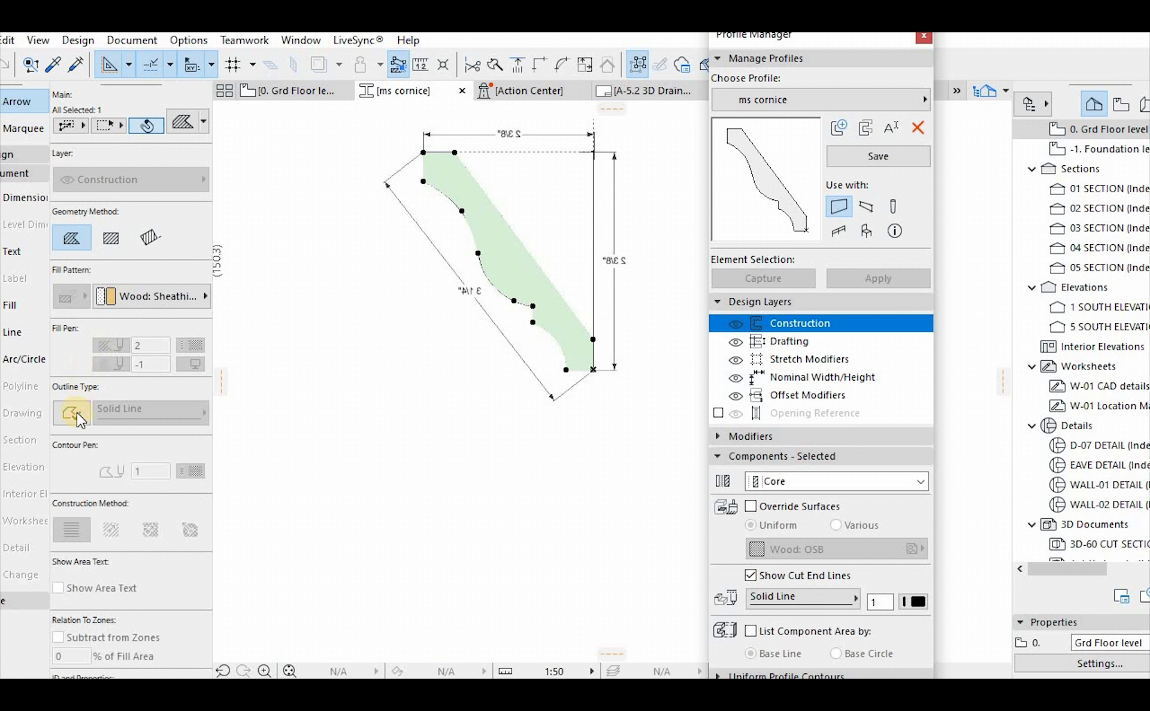
click(554, 418)
click(592, 251)
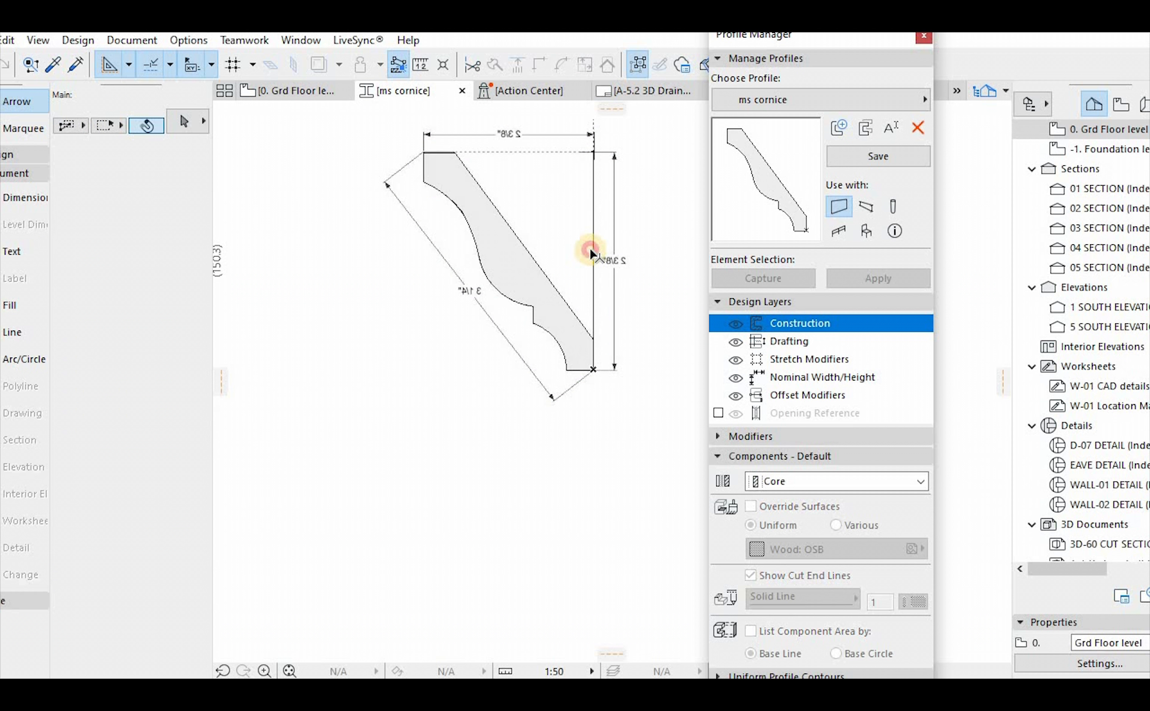
Delete the pasted reference image and the vertical guide line beside the cornice fill
click(561, 201)
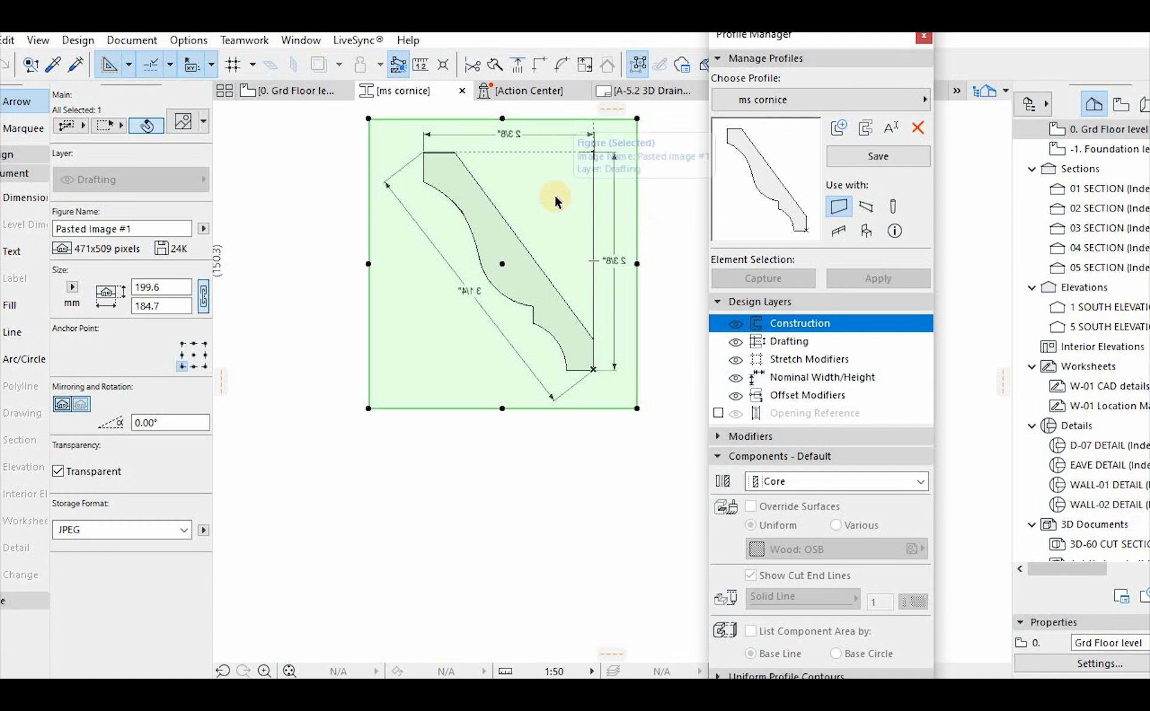
key(Delete)
click(592, 218)
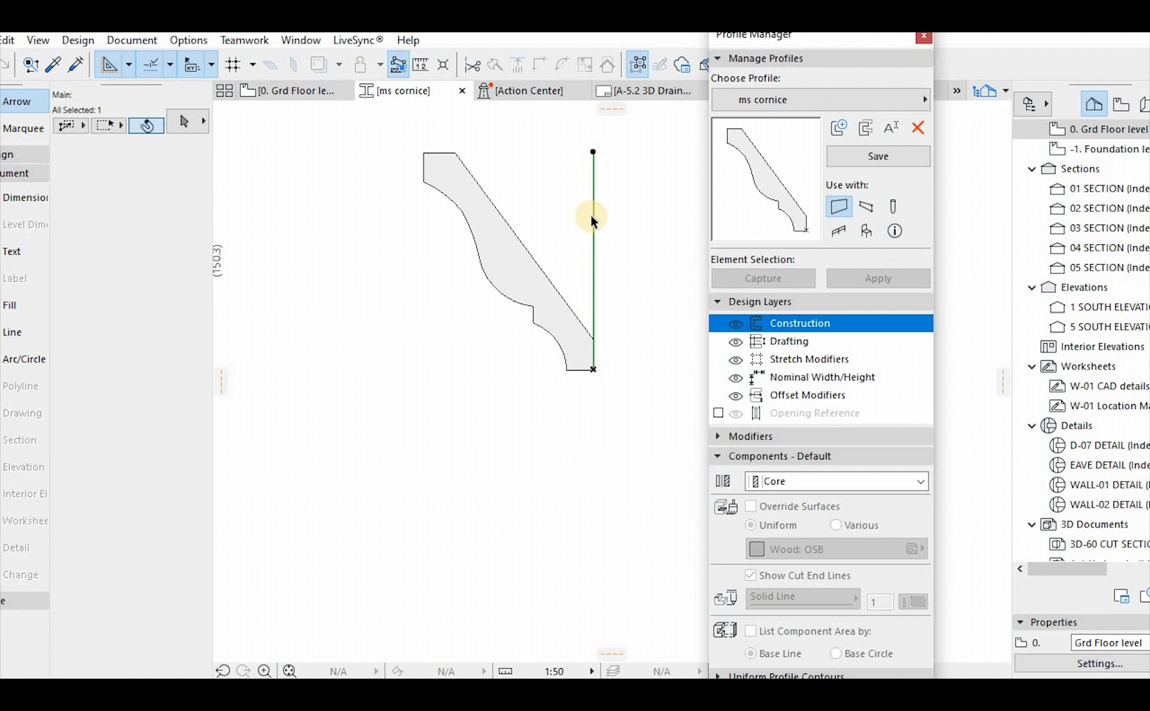
key(Delete)
Override the cornice fill's surfaces uniformly with Wood: OSB
click(492, 262)
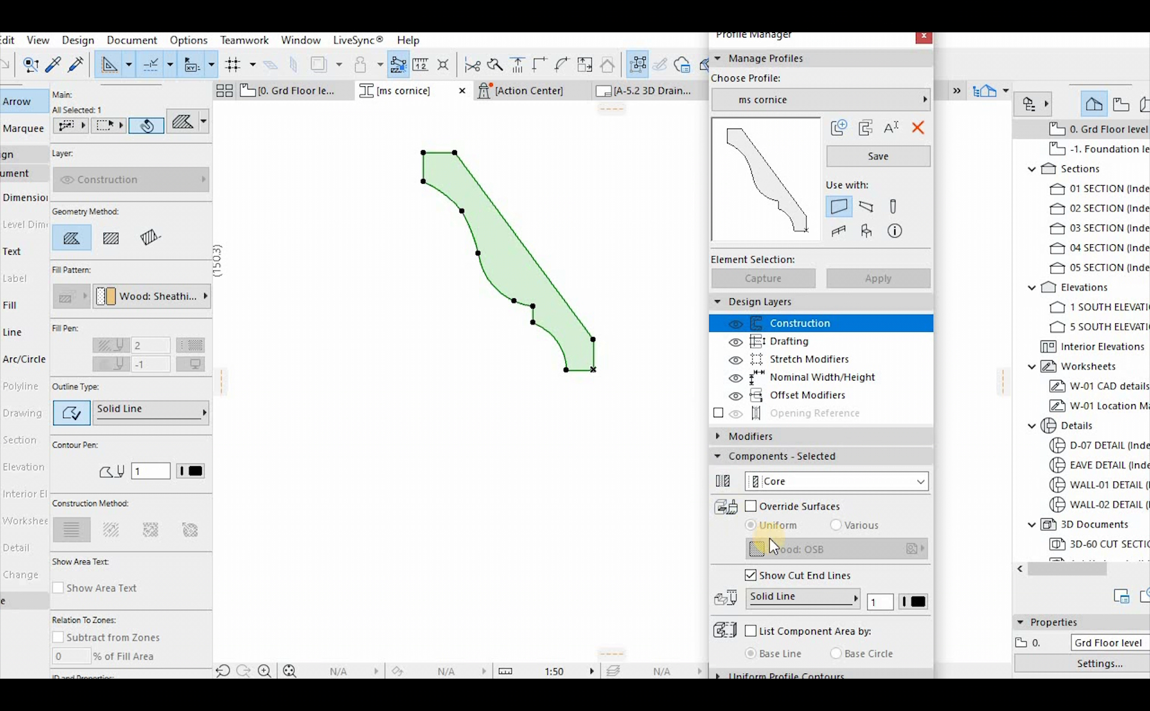
click(751, 508)
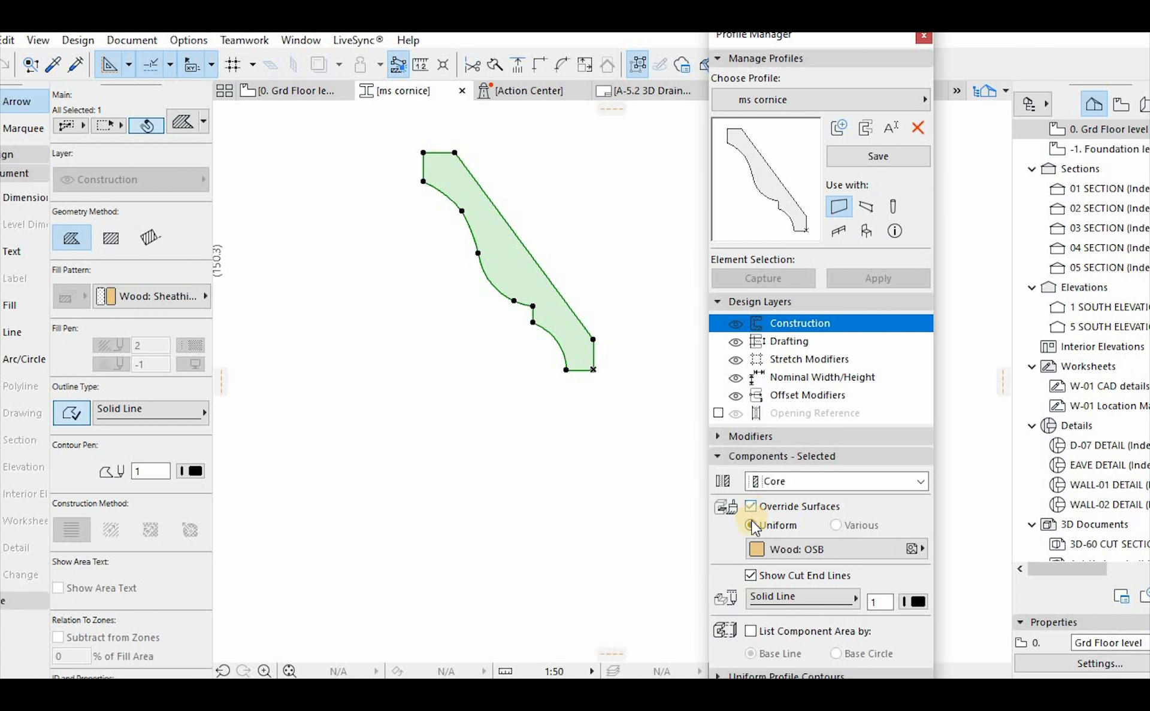
Look through the profile's design layers, including Construction, Drafting, Stretch Modifiers and Offset Modifiers
click(738, 362)
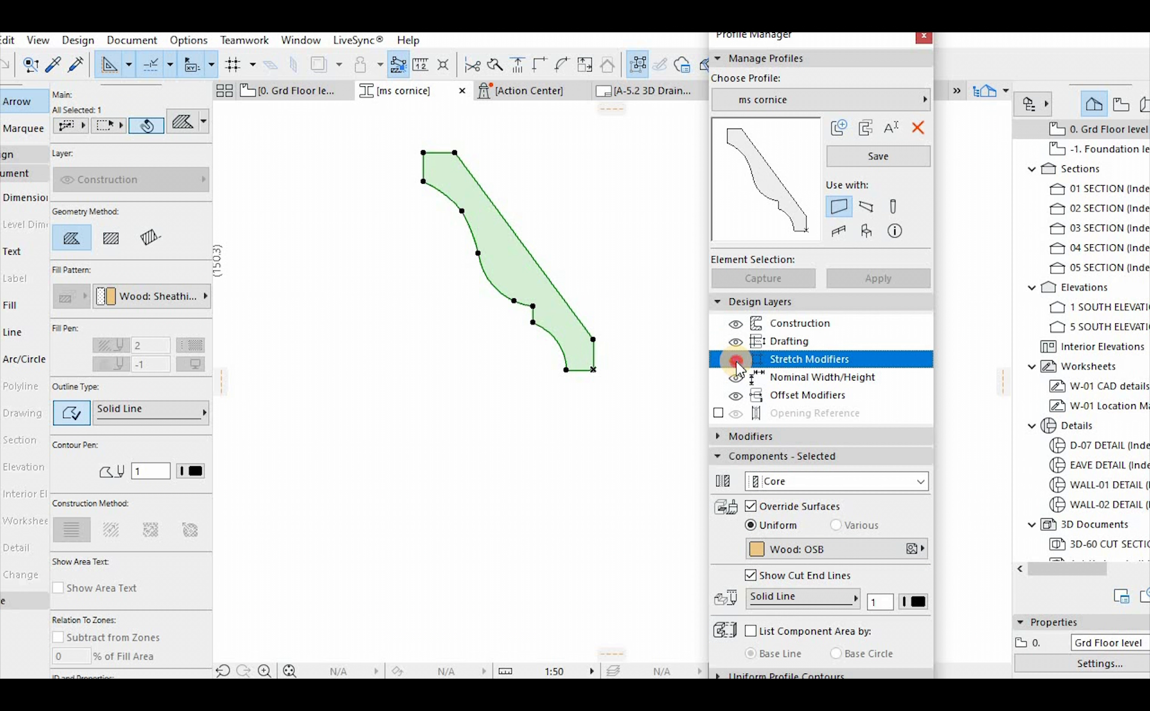
click(739, 345)
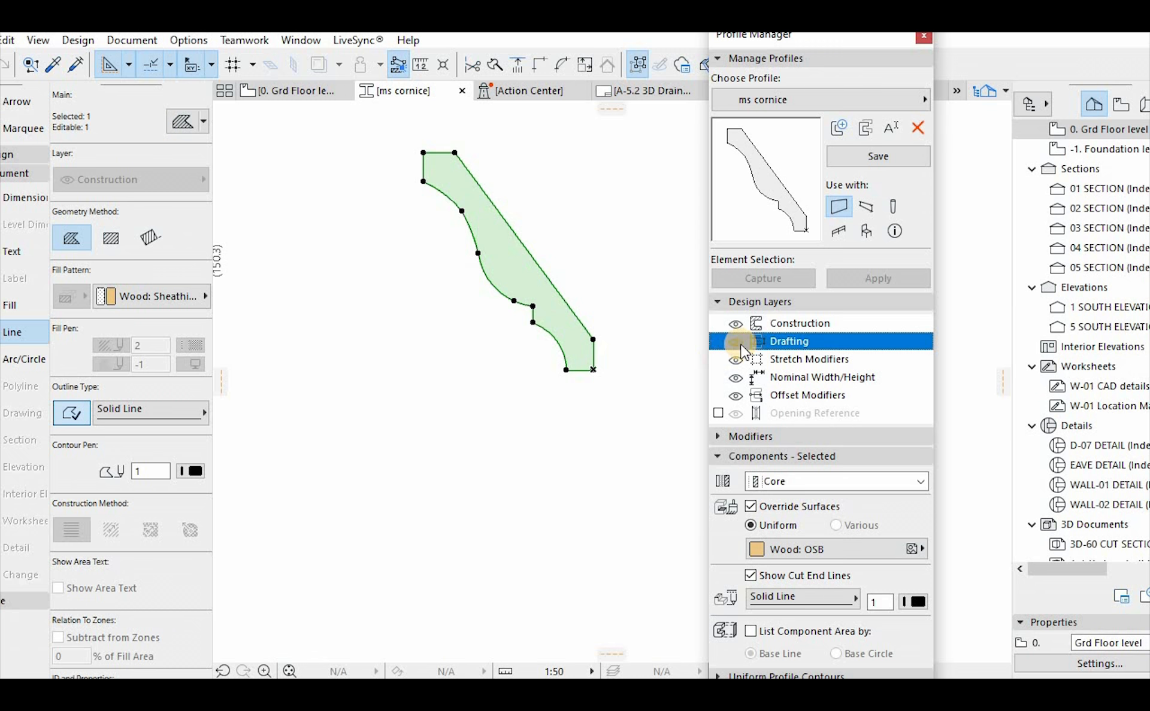
click(738, 324)
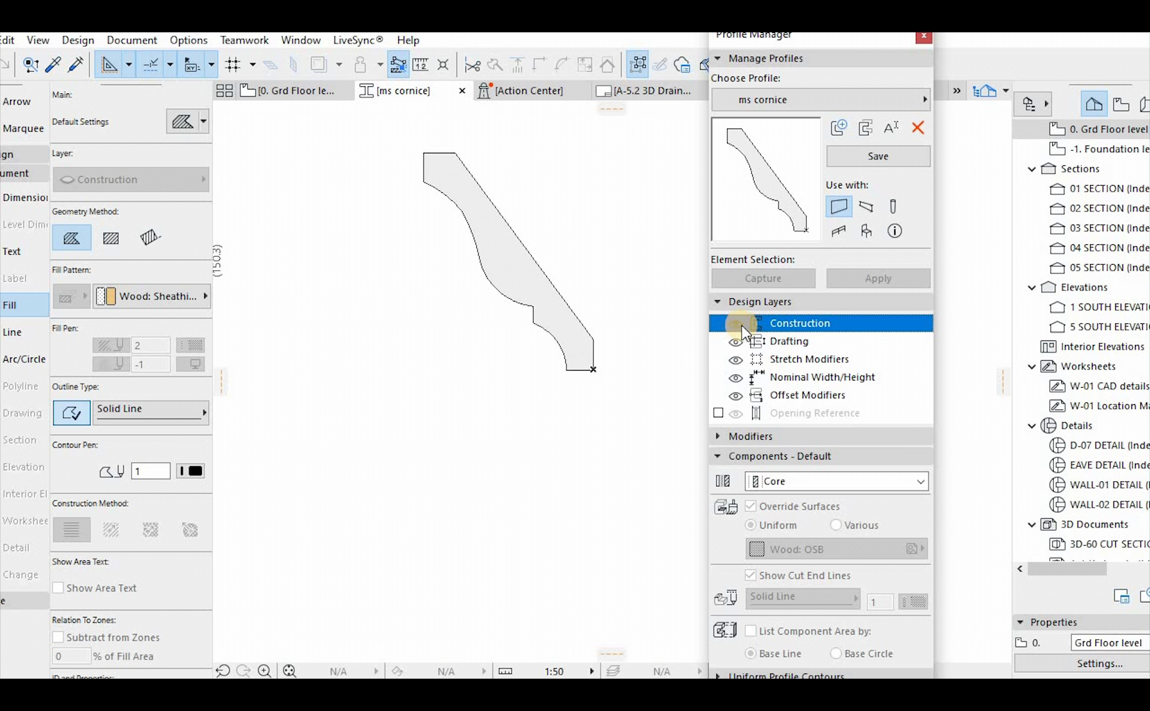
scroll(574, 382, down, 3)
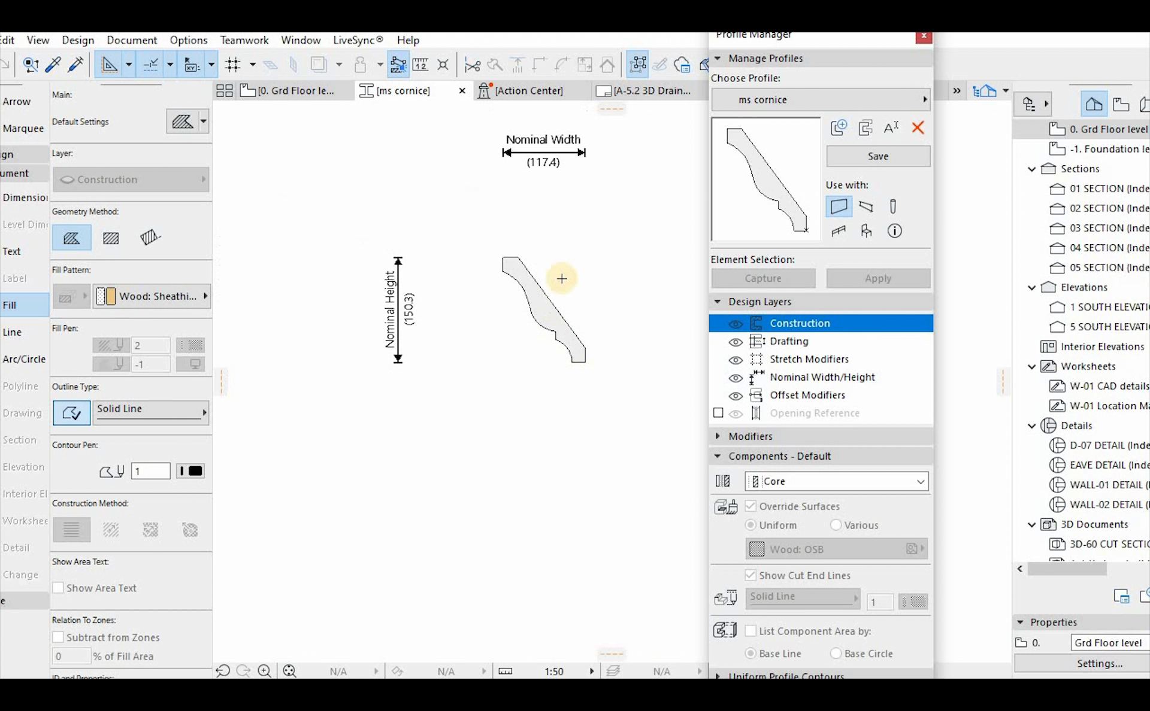
click(737, 345)
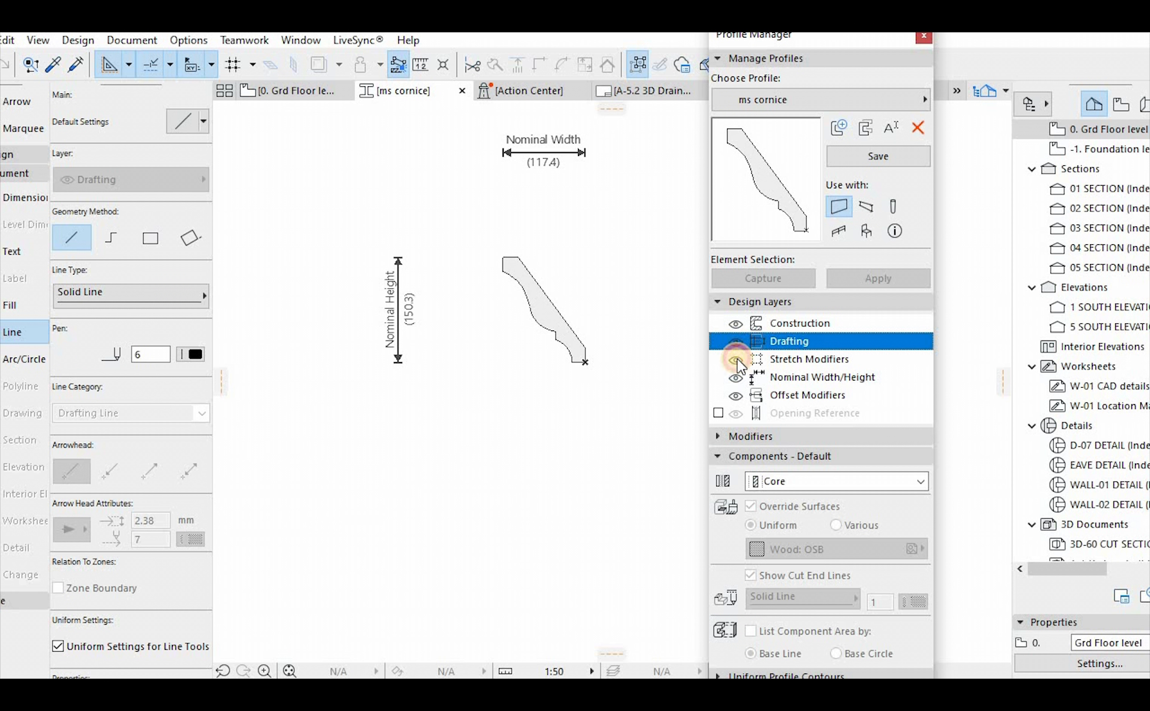
click(740, 362)
click(754, 395)
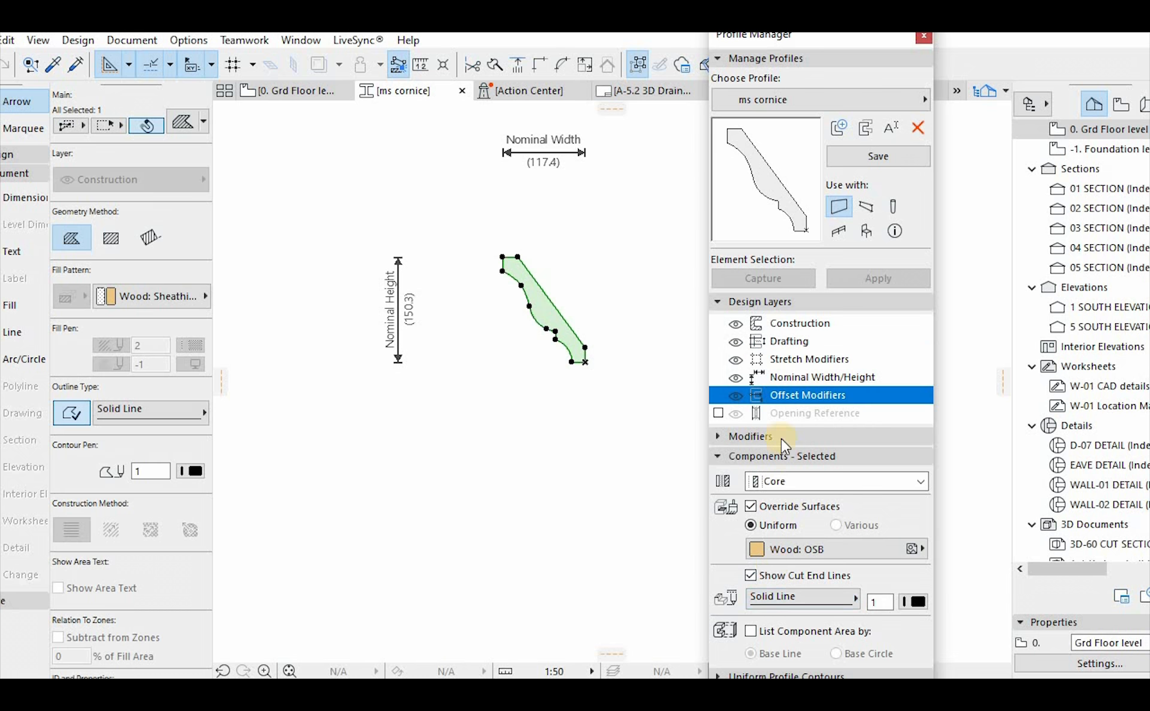
Save the ms cornice profile and enable it for use with beams in addition to walls
click(882, 157)
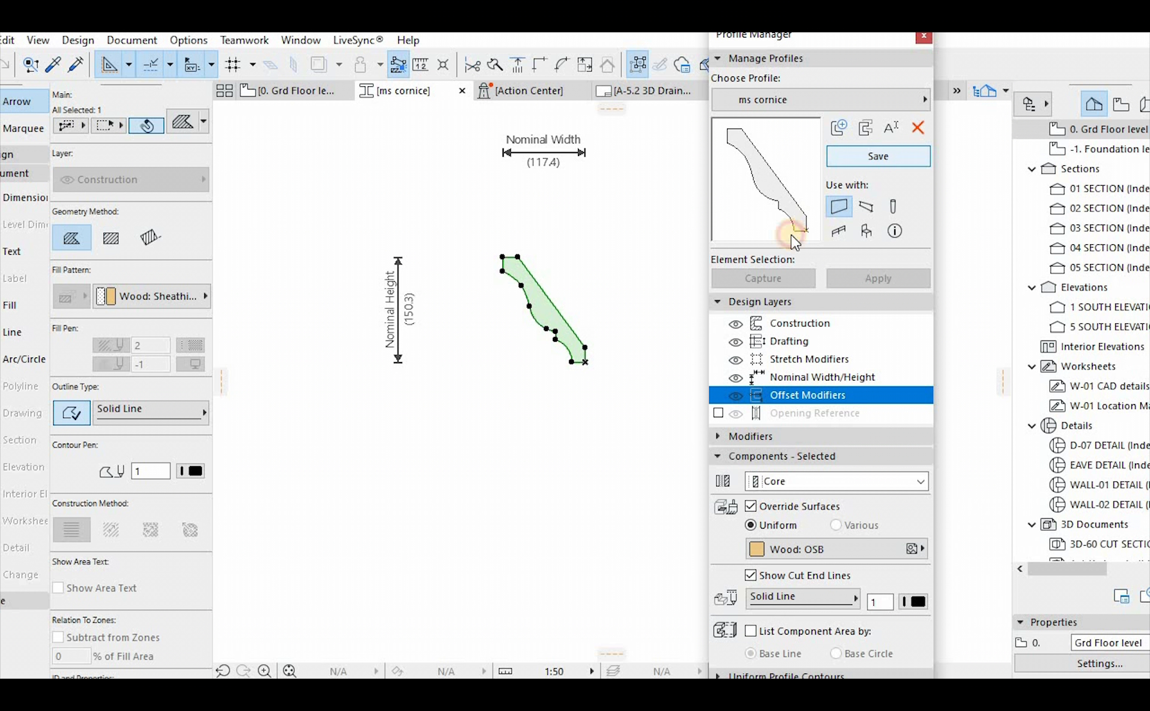
click(591, 255)
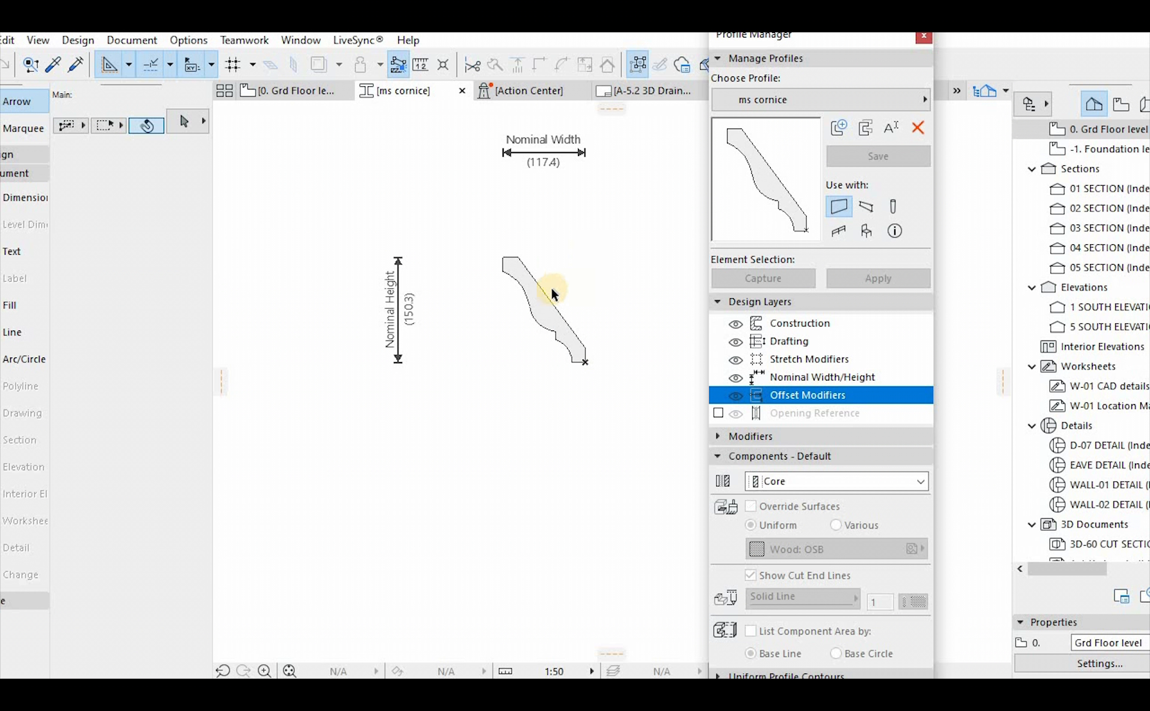
click(536, 307)
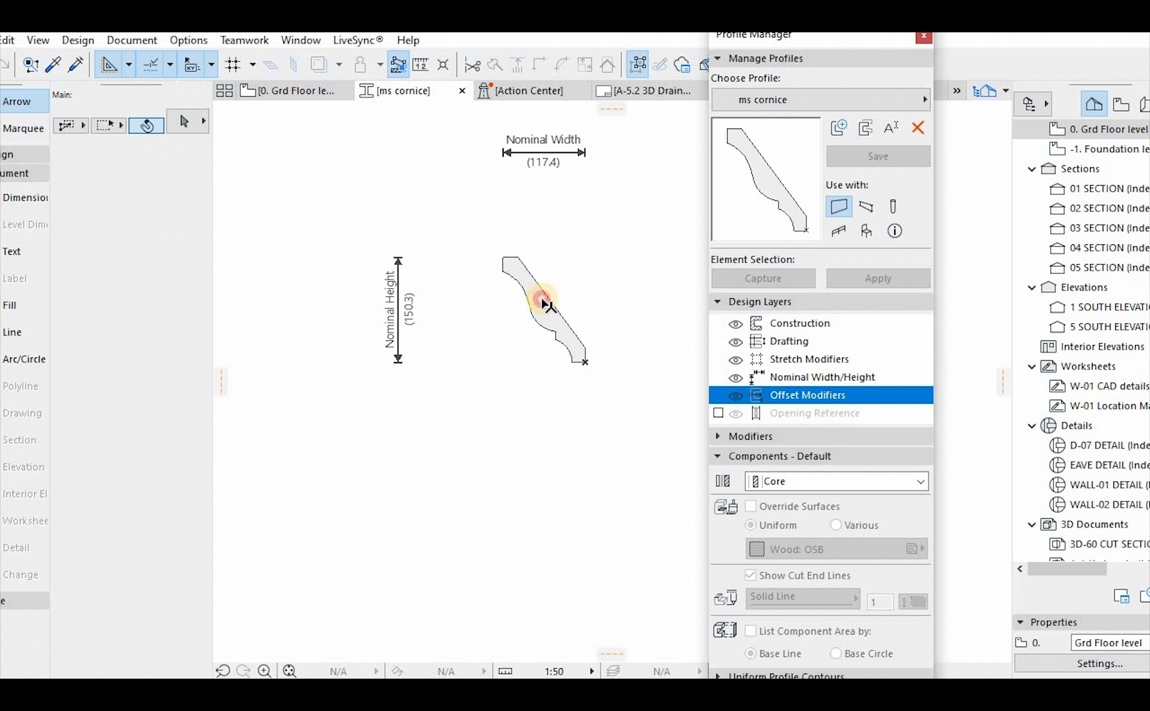
click(853, 209)
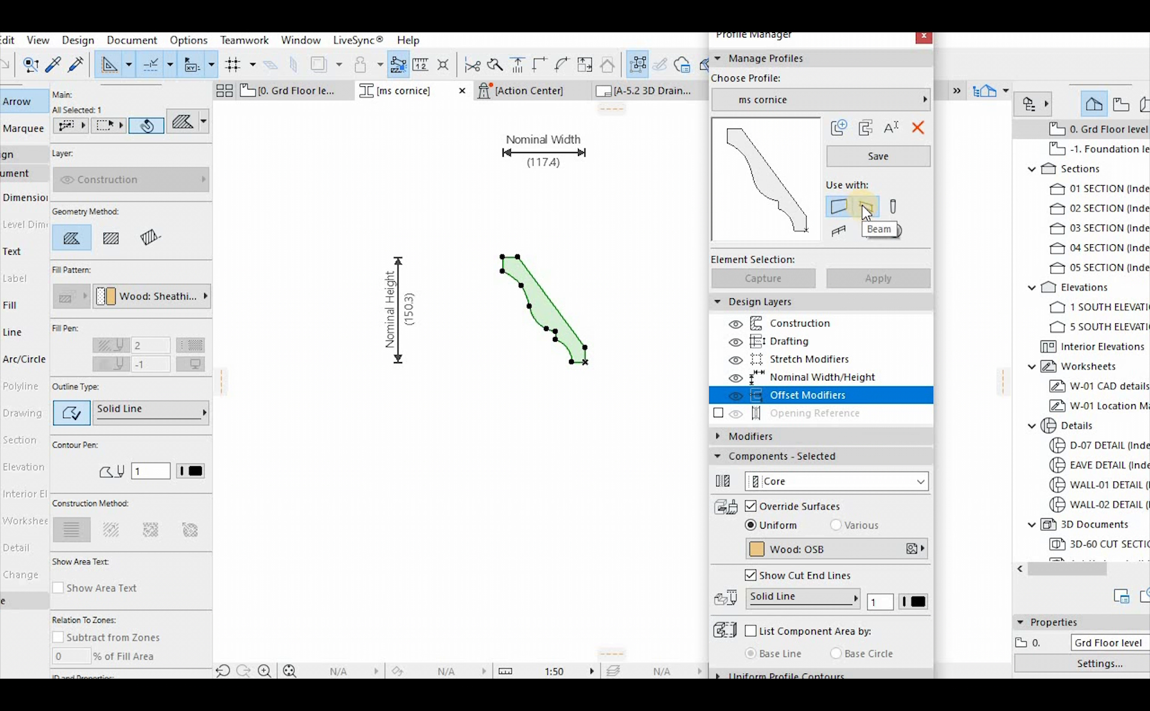
click(614, 243)
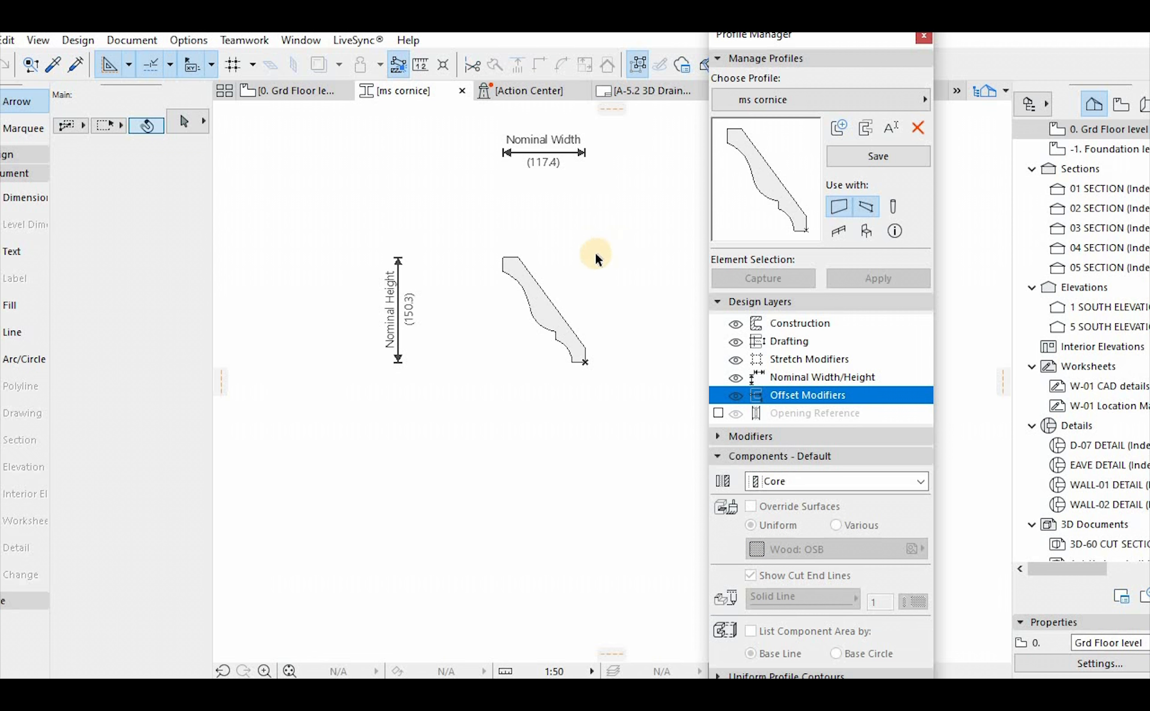
Return to the ground floor plan and open the Beam tool's list of complex profiles
key(F2)
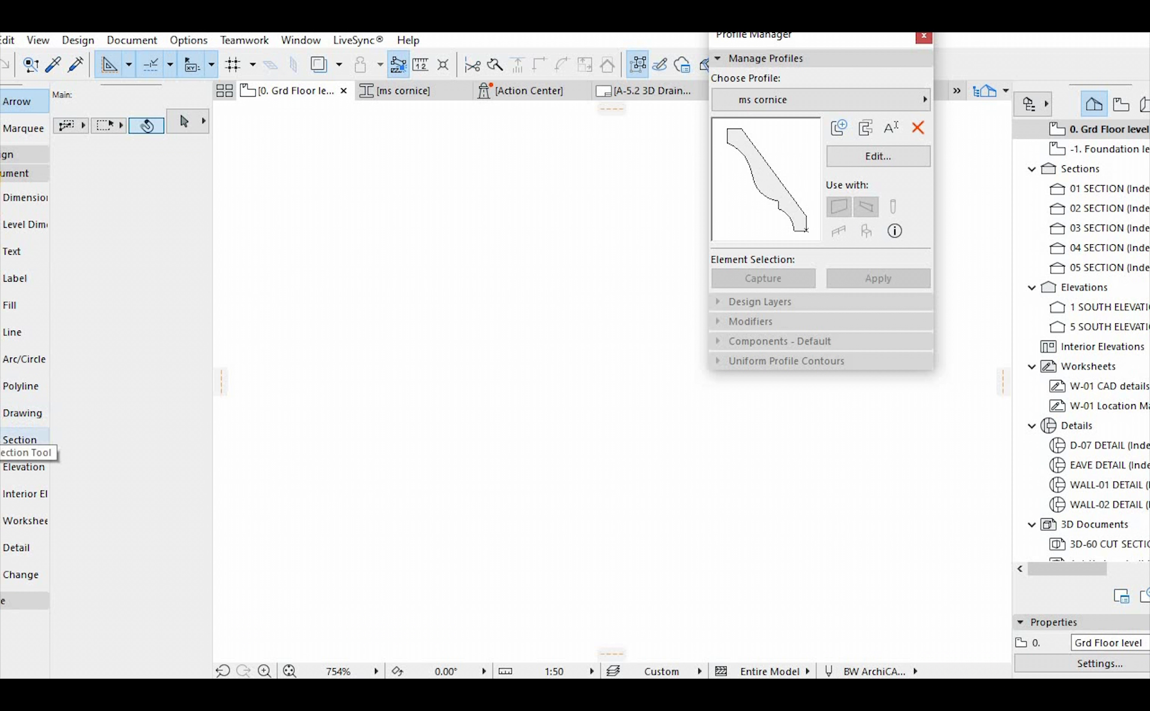
click(12, 154)
click(8, 316)
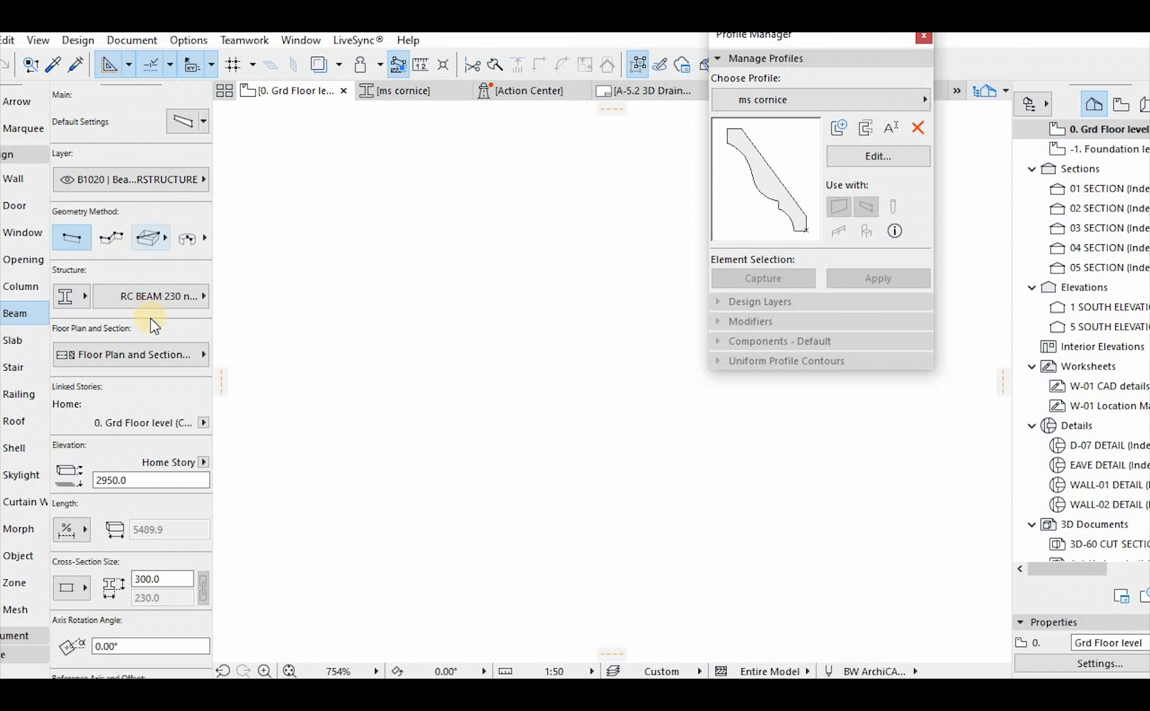
click(72, 296)
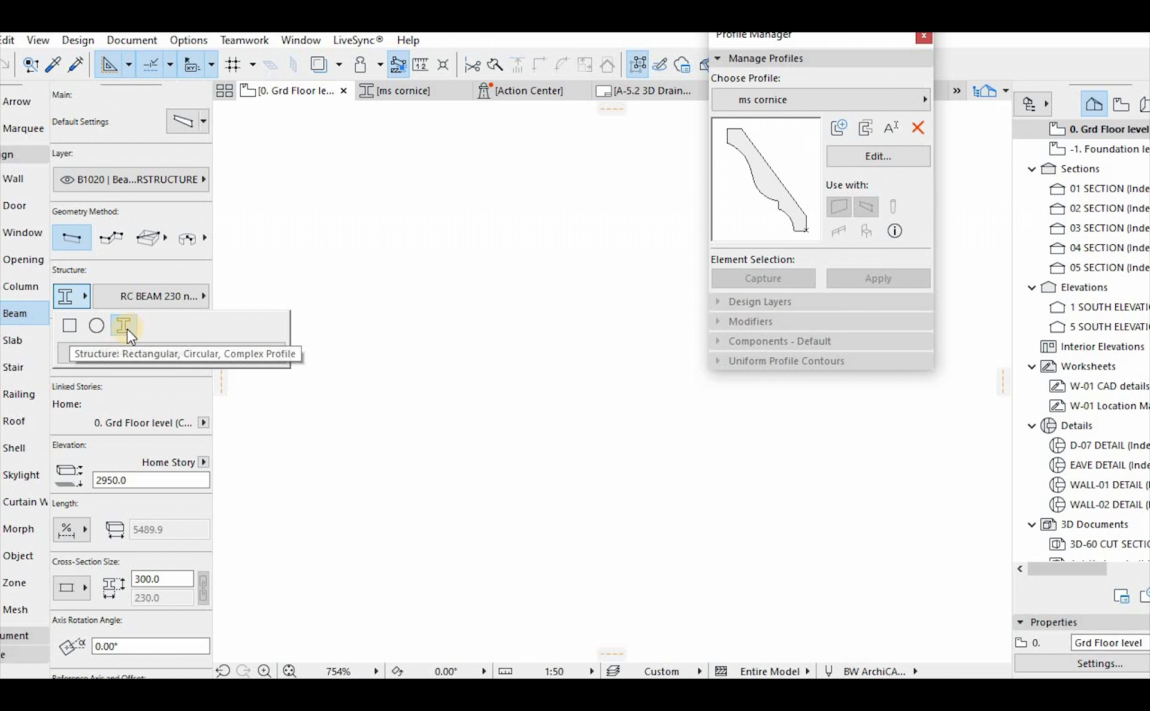
click(161, 297)
click(162, 302)
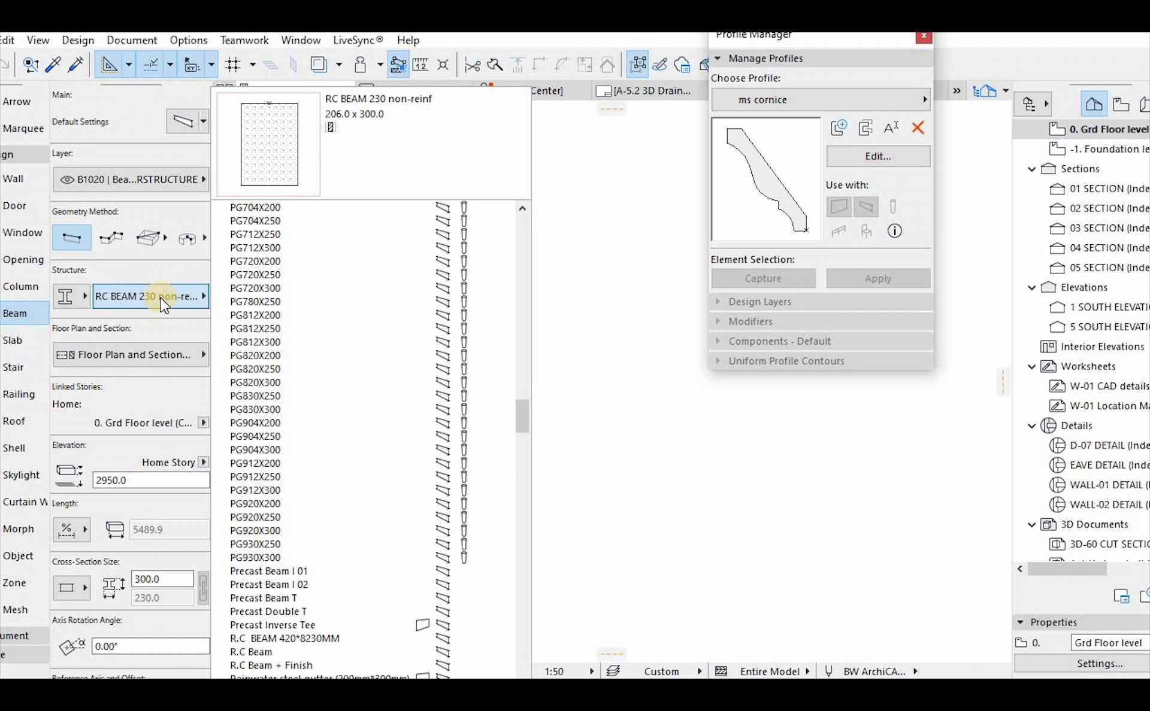
Search the beam's complex profile list for the ms cornice profile
scroll(322, 534, down, 2)
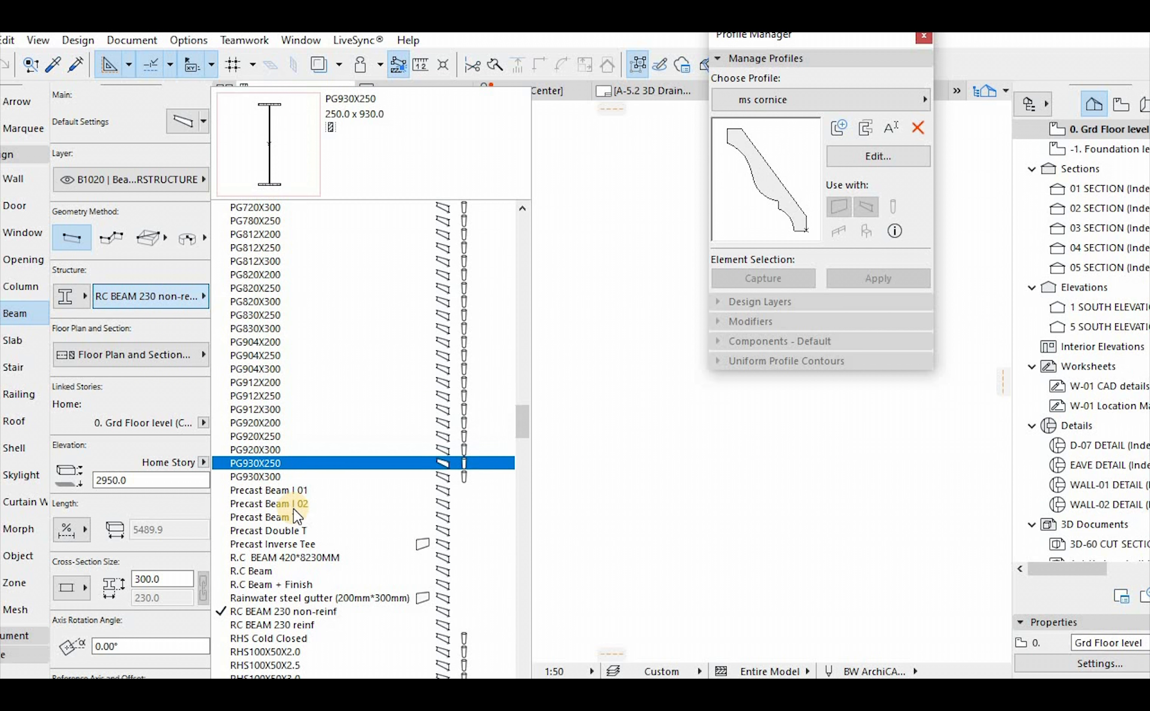
scroll(302, 497, down, 6)
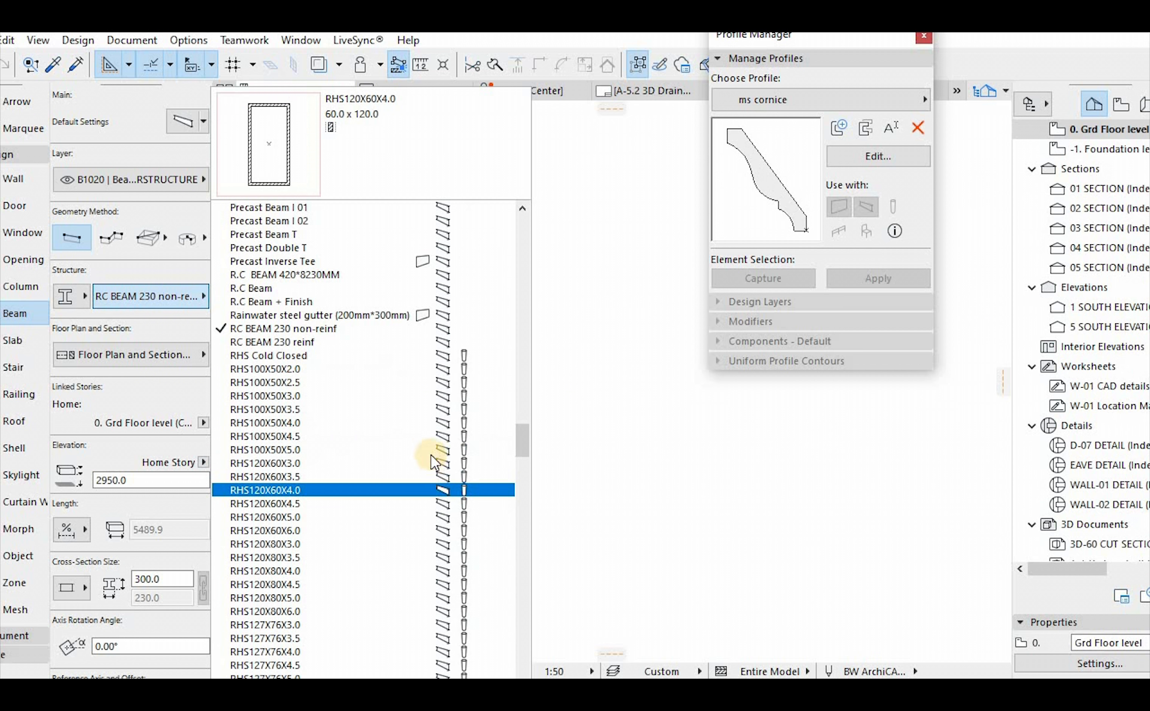
scroll(406, 406, up, 7)
scroll(377, 410, up, 15)
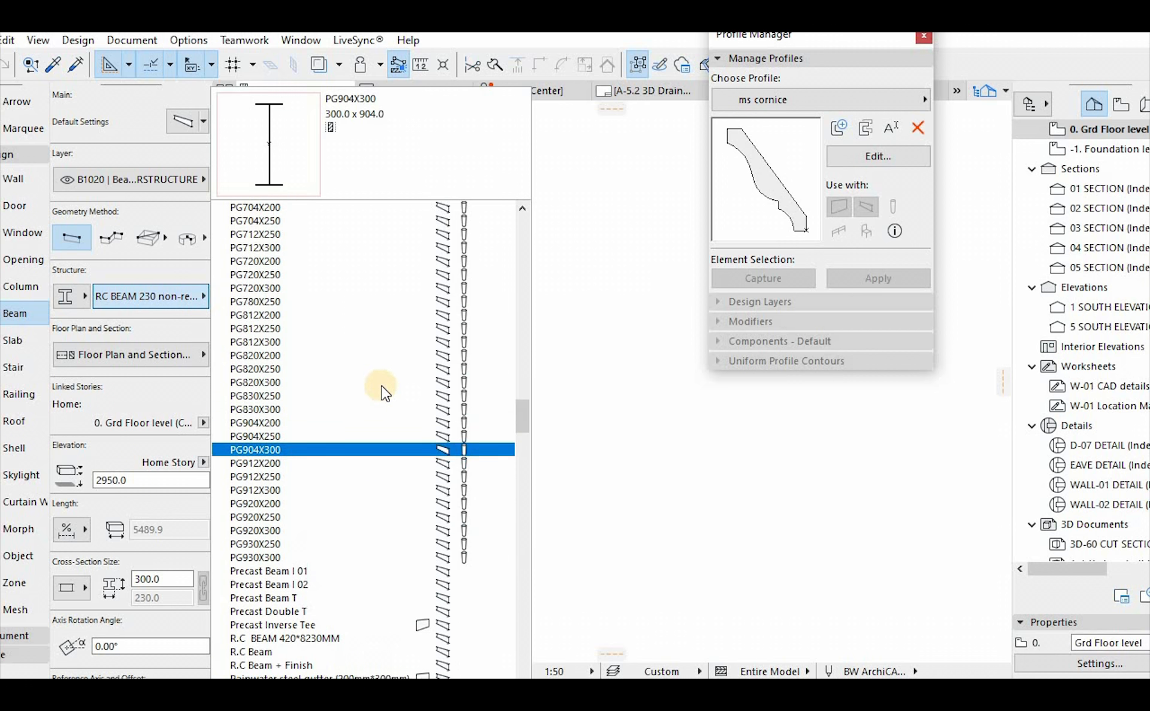
scroll(319, 371, up, 9)
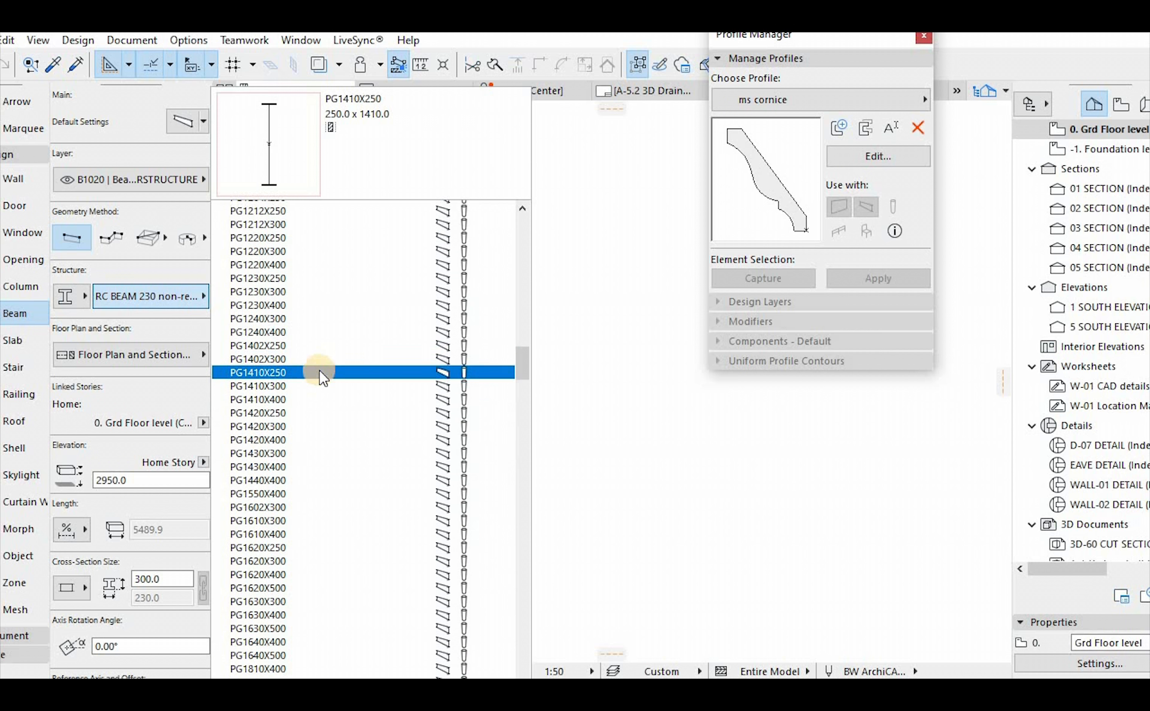
scroll(318, 370, up, 6)
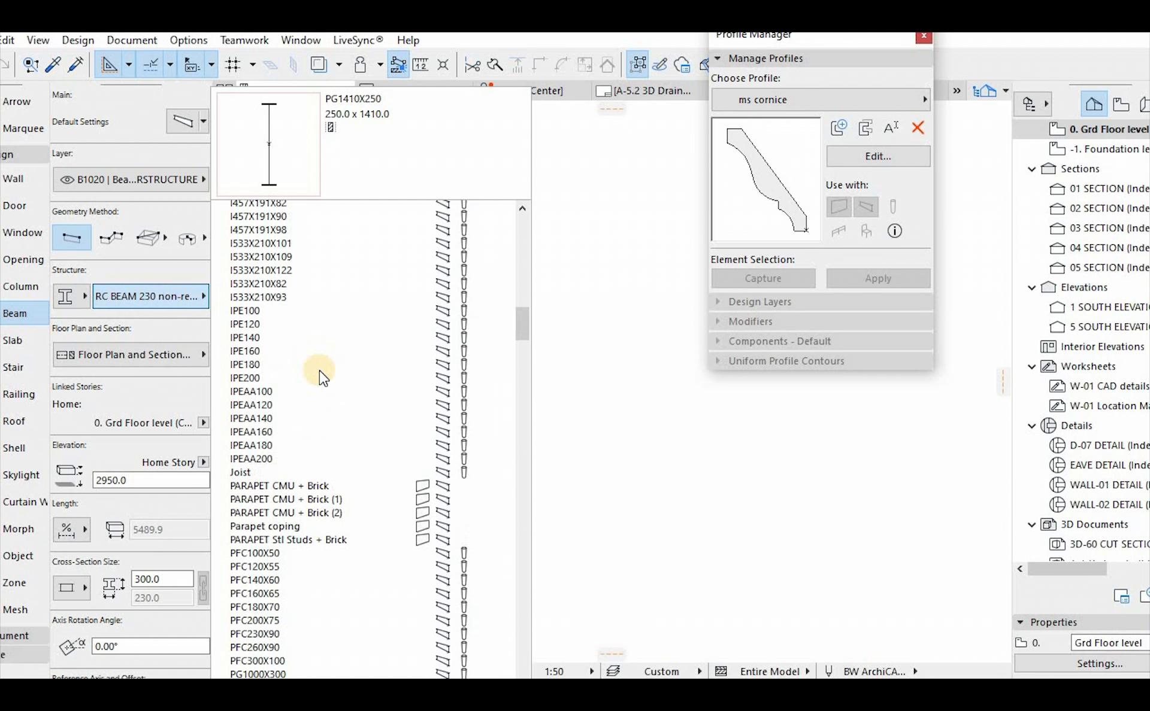
scroll(318, 370, up, 4)
drag(519, 322, 501, 210)
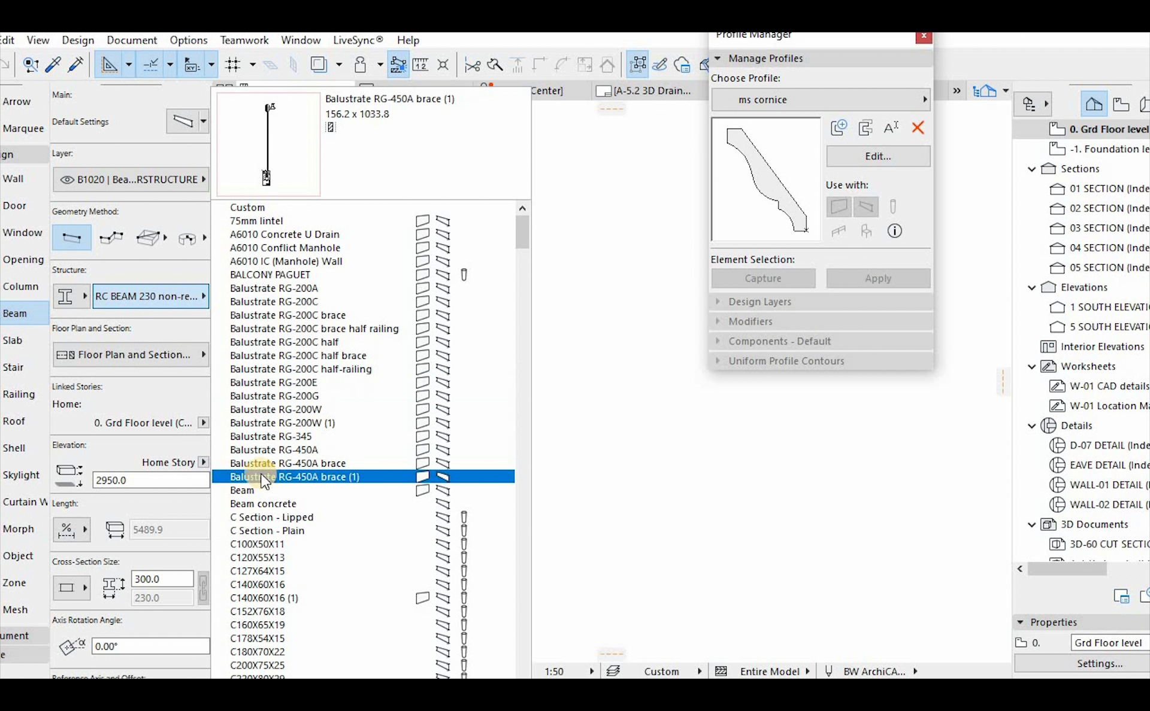
click(70, 297)
click(69, 296)
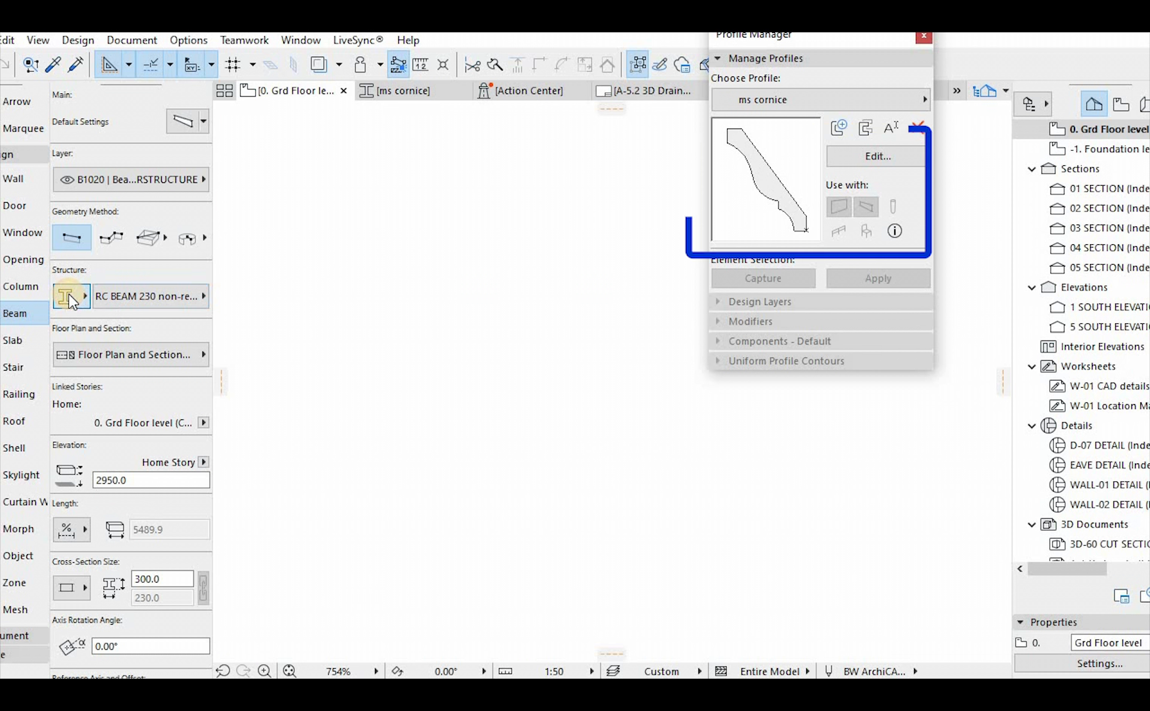
click(66, 300)
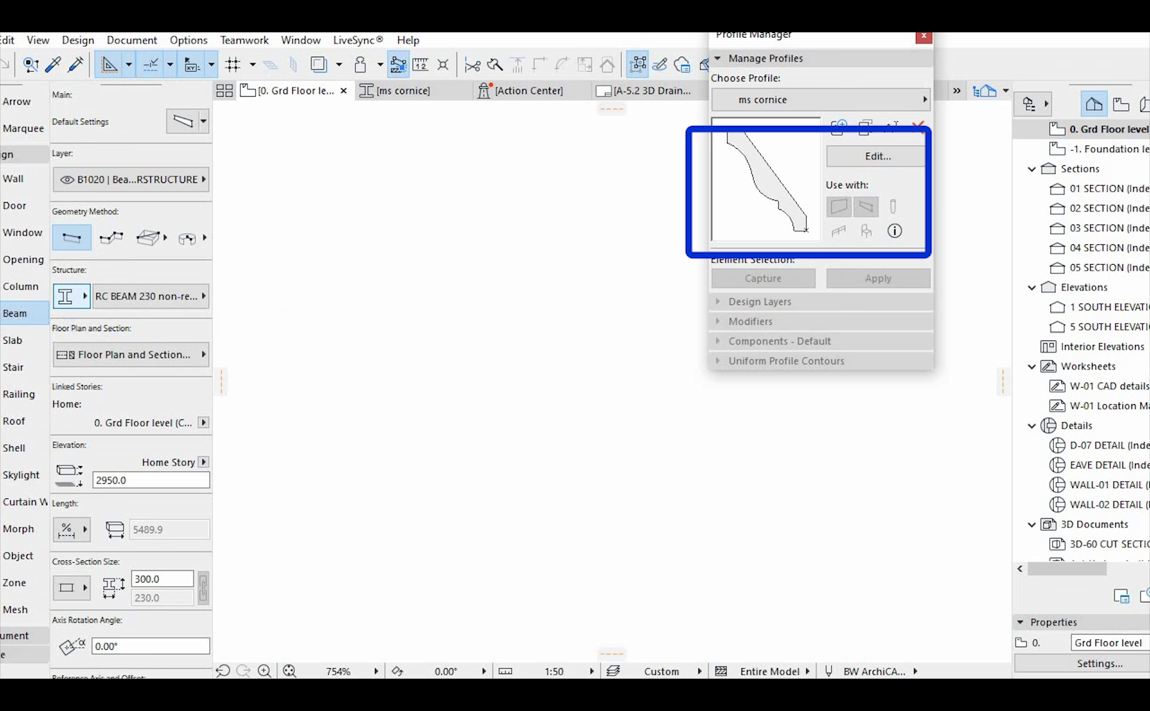
Set the Wall tool's complex profile to ms cornice and start drawing a wall on the ground floor plan
click(21, 179)
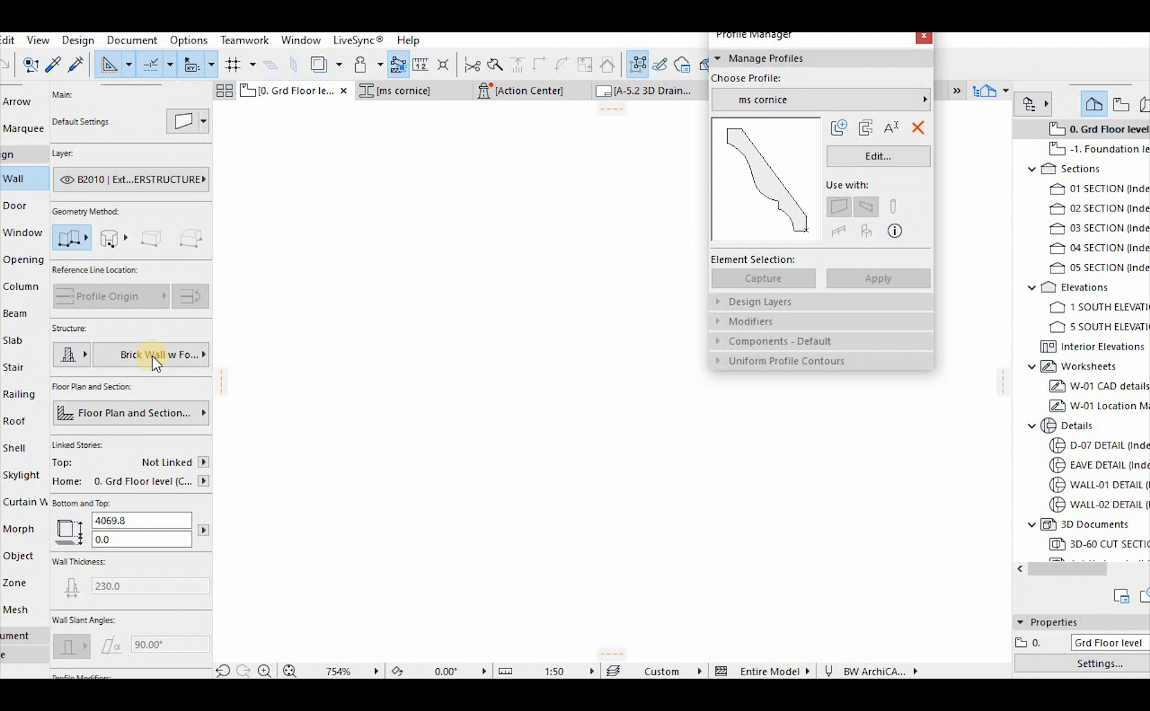
click(152, 356)
scroll(359, 509, down, 10)
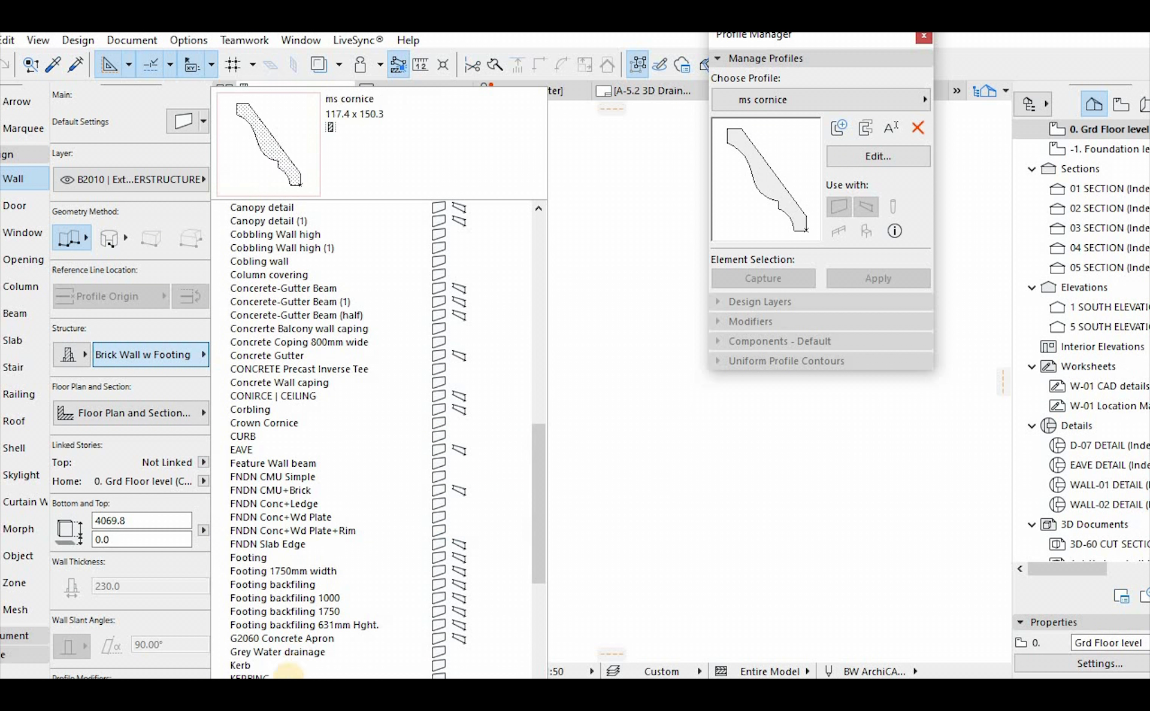
click(317, 693)
click(580, 330)
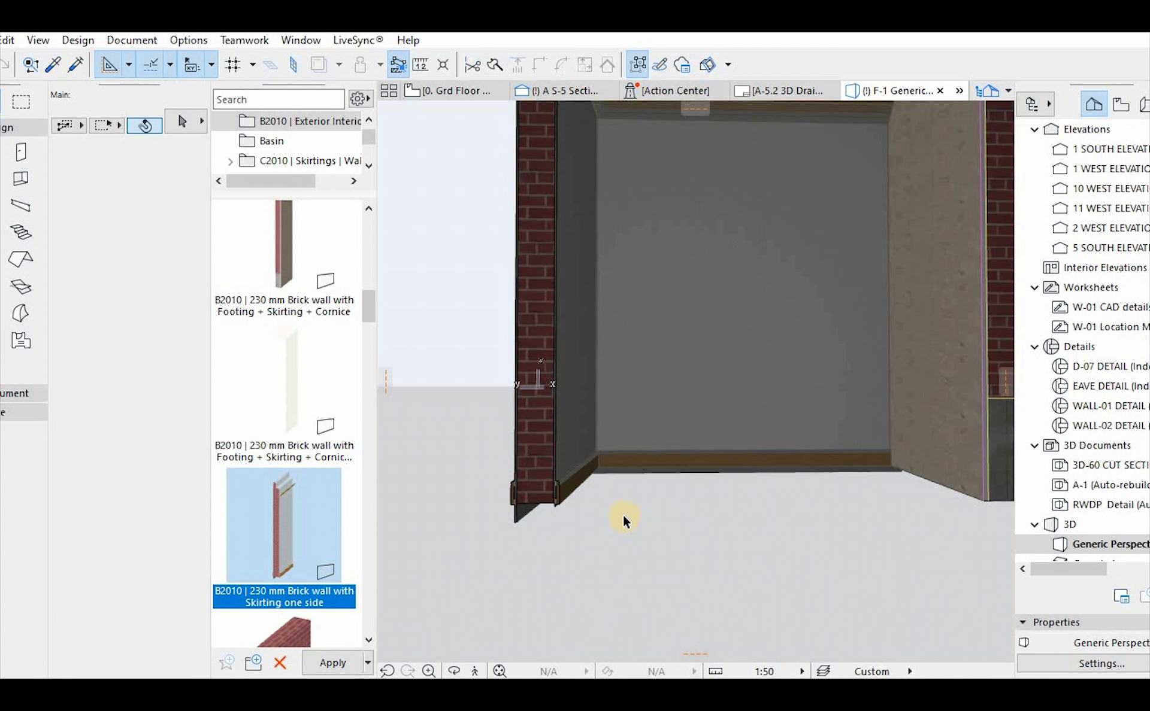
scroll(623, 515, down, 3)
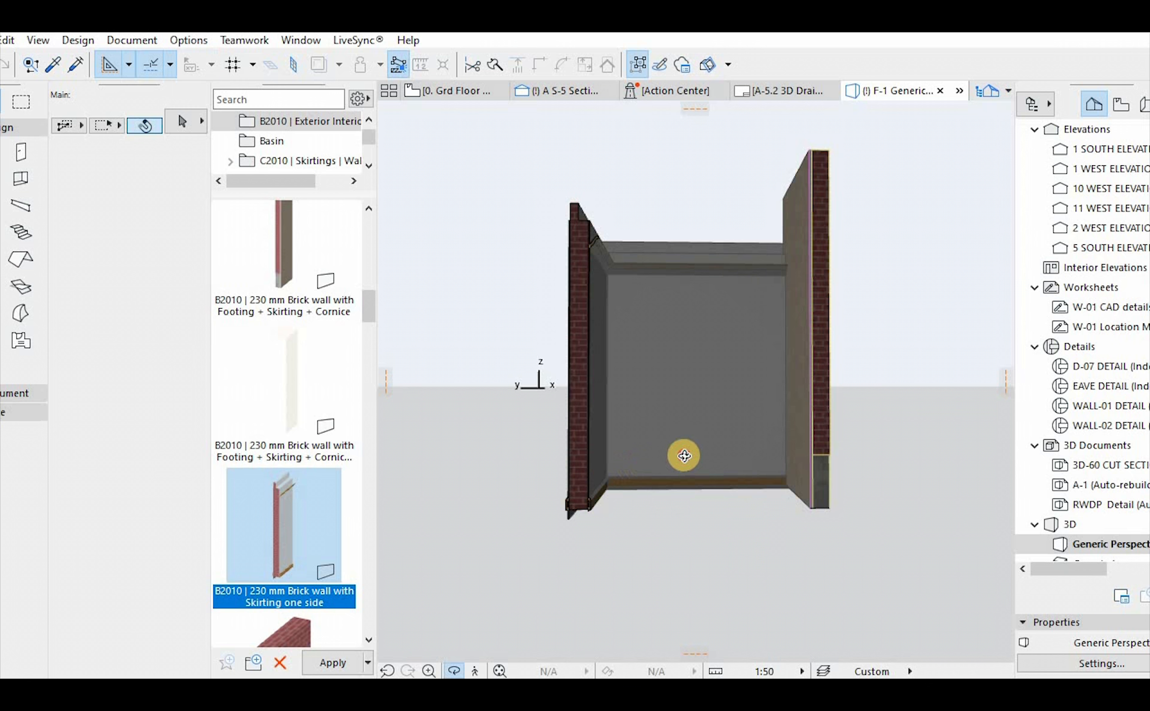
Examine the brick walls' skirting and cornice from several angles in the 3D view
shift+middle_drag(683, 454, 791, 460)
click(788, 446)
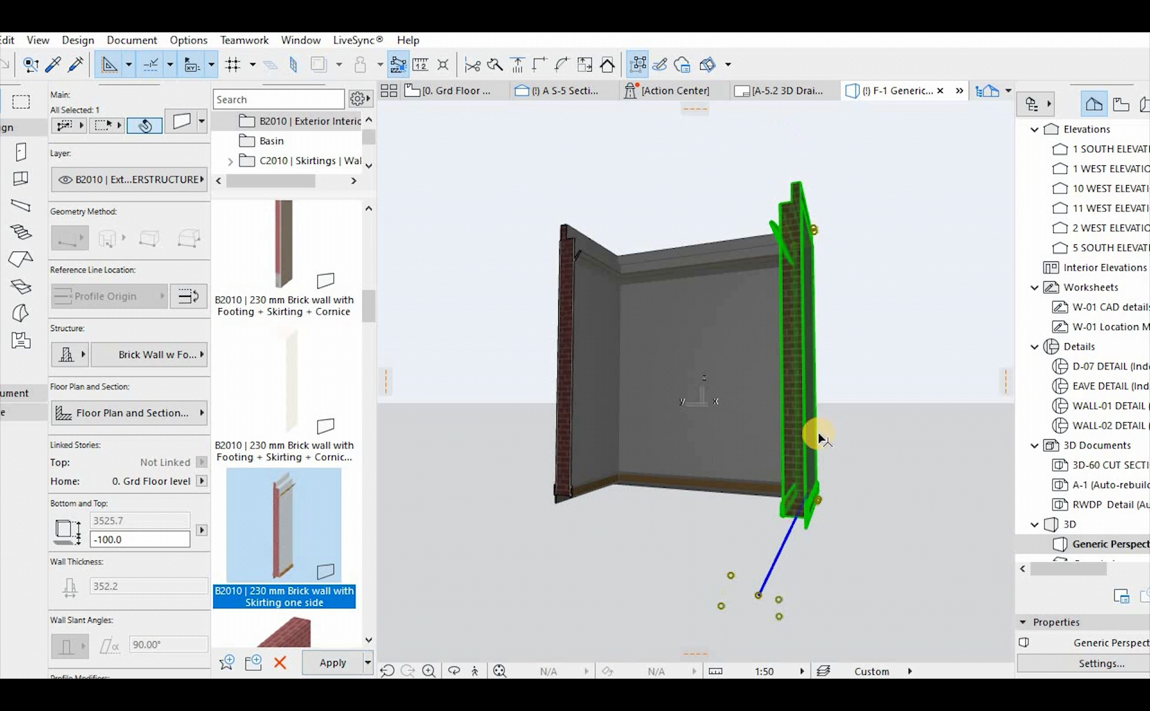
scroll(805, 461, up, 5)
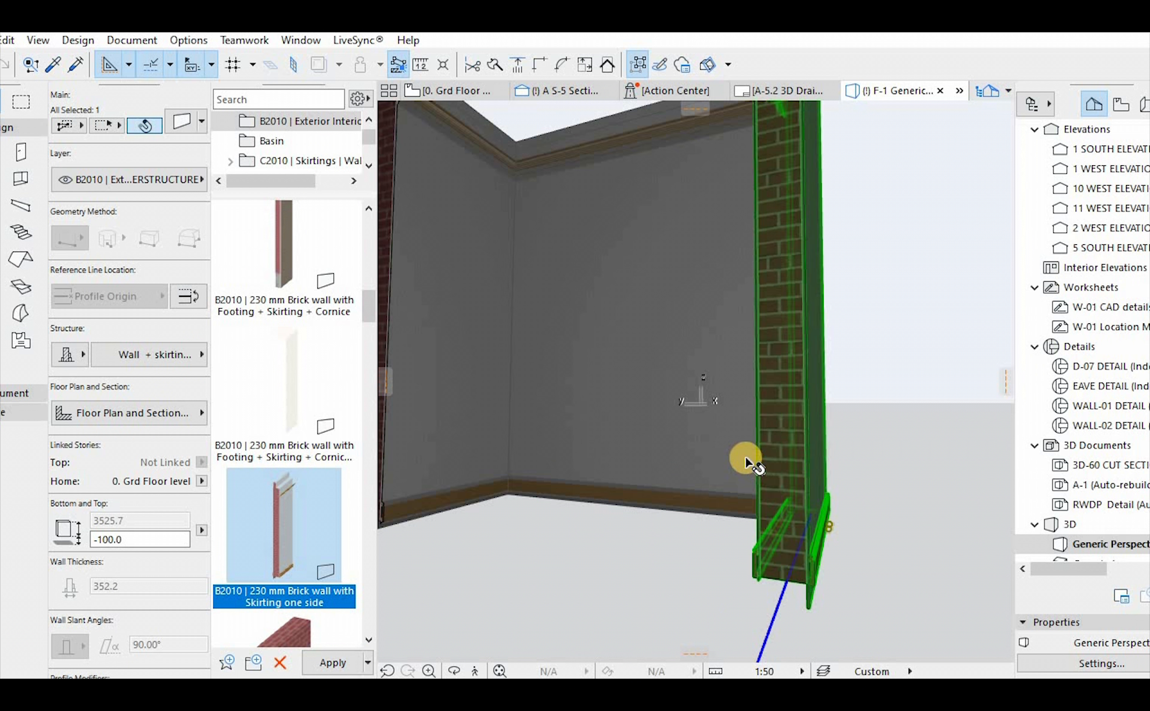
key(Escape)
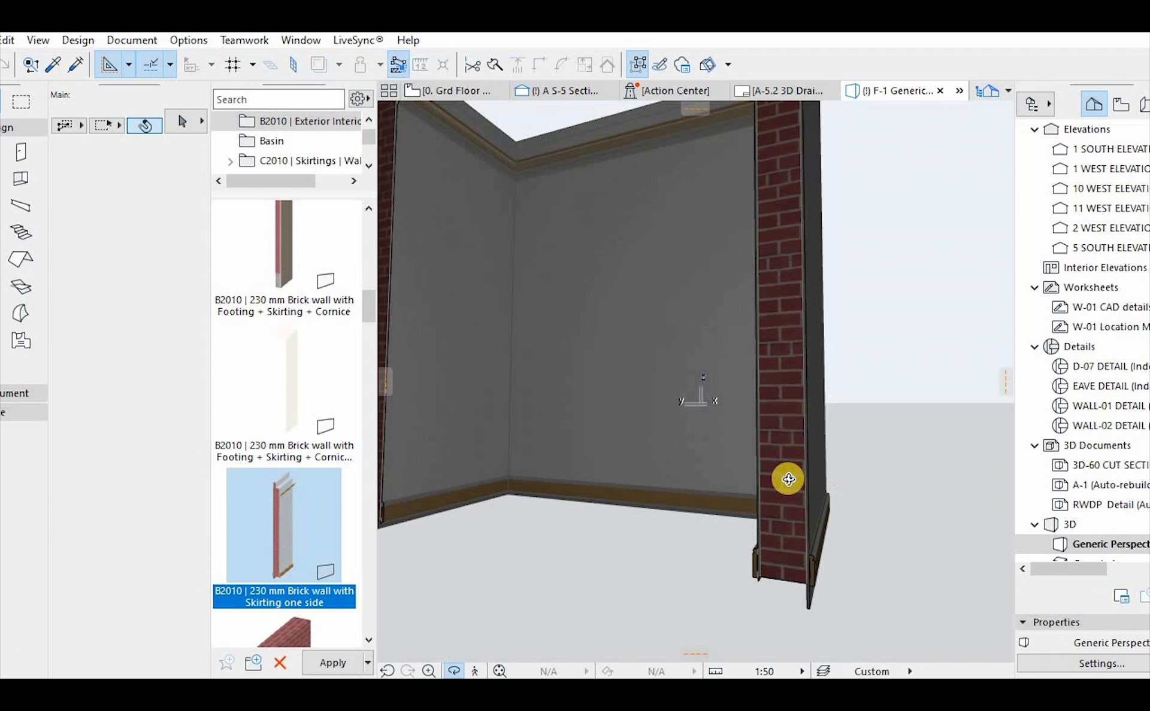
shift+middle_drag(788, 479, 703, 601)
scroll(703, 564, up, 4)
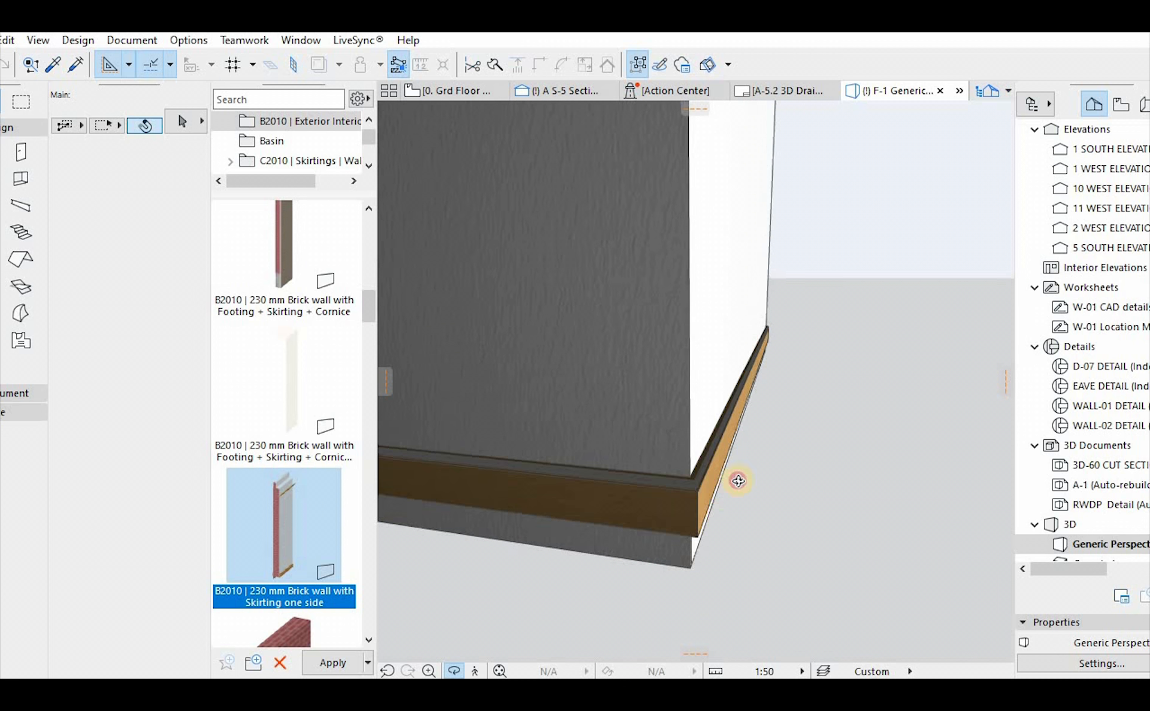
shift+middle_drag(737, 480, 710, 477)
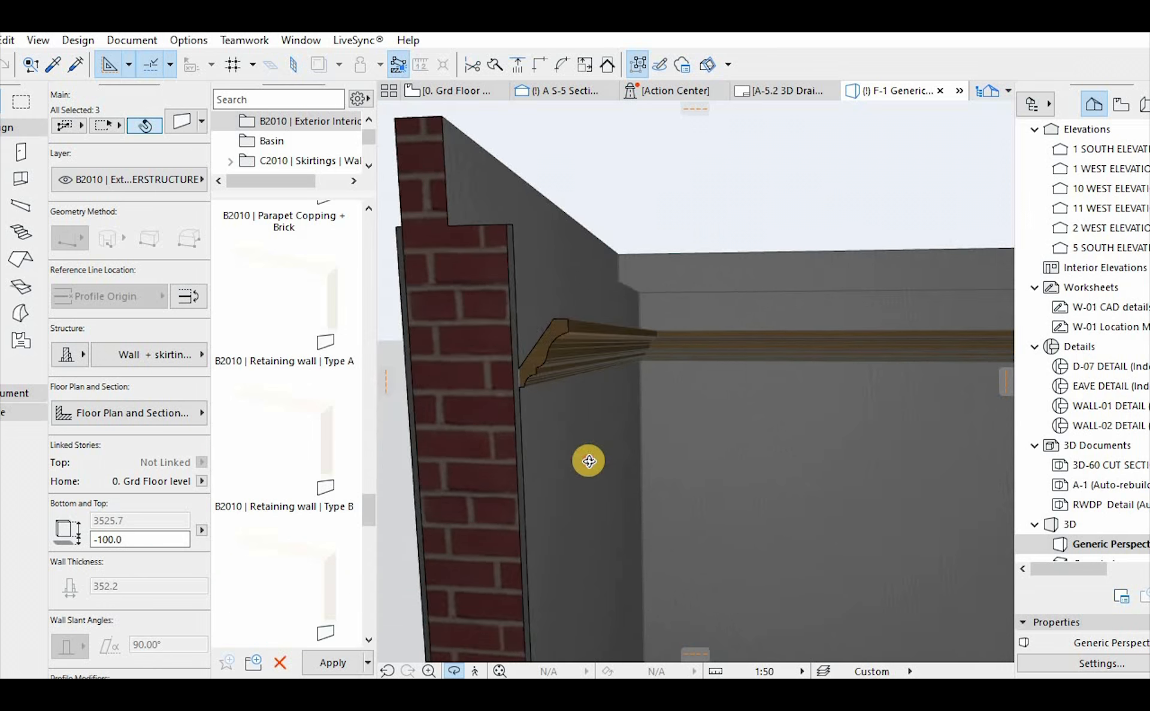
shift+middle_drag(588, 462, 575, 416)
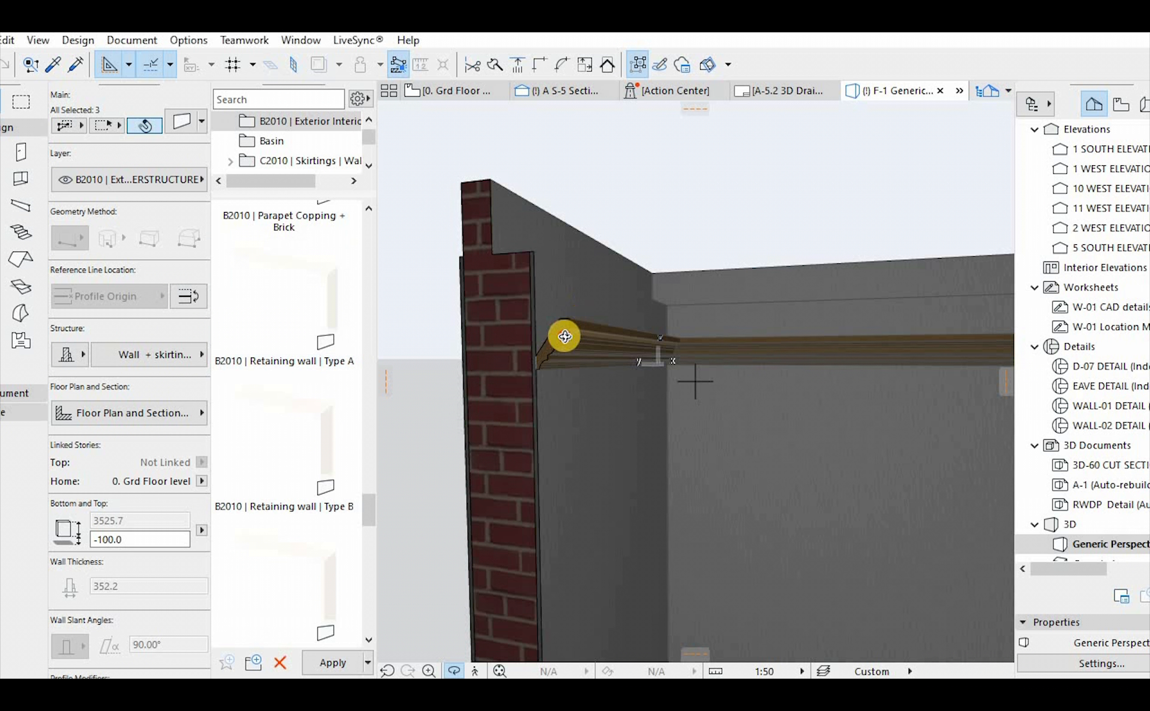
drag(579, 324, 581, 322)
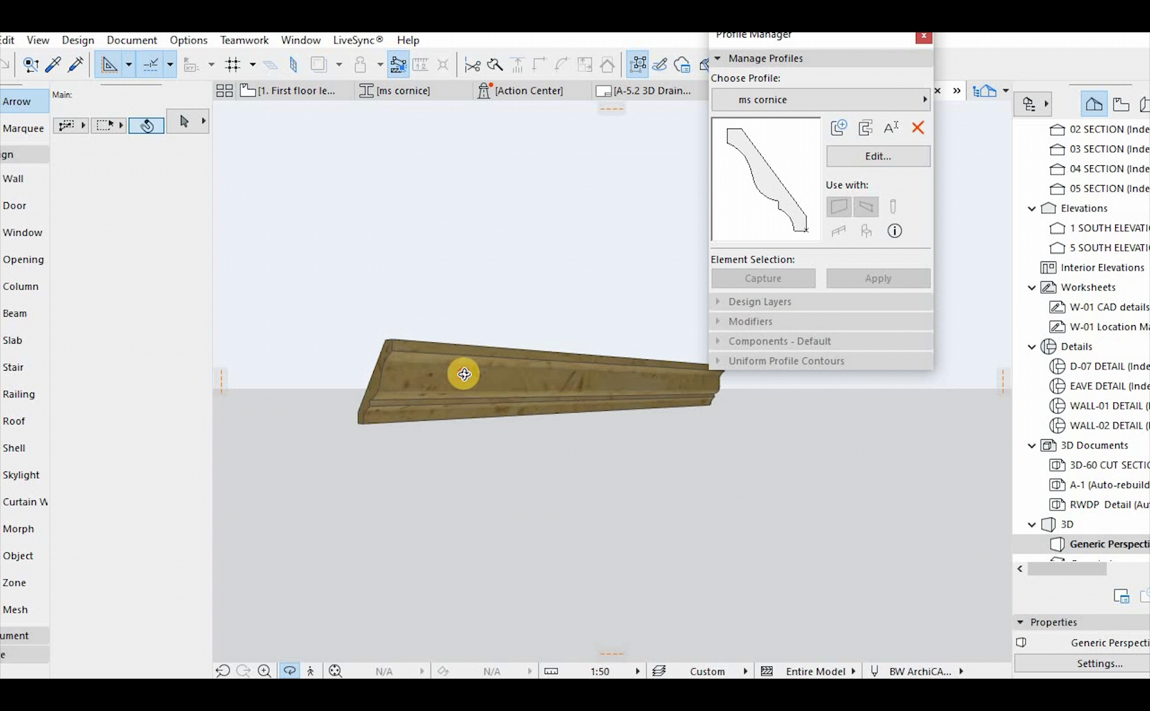
Open the ms cornice profile of the wall in 3D for editing, saving the pending profile changes
drag(462, 372, 491, 362)
scroll(536, 385, up, 6)
shift+middle_drag(491, 362, 489, 358)
click(490, 358)
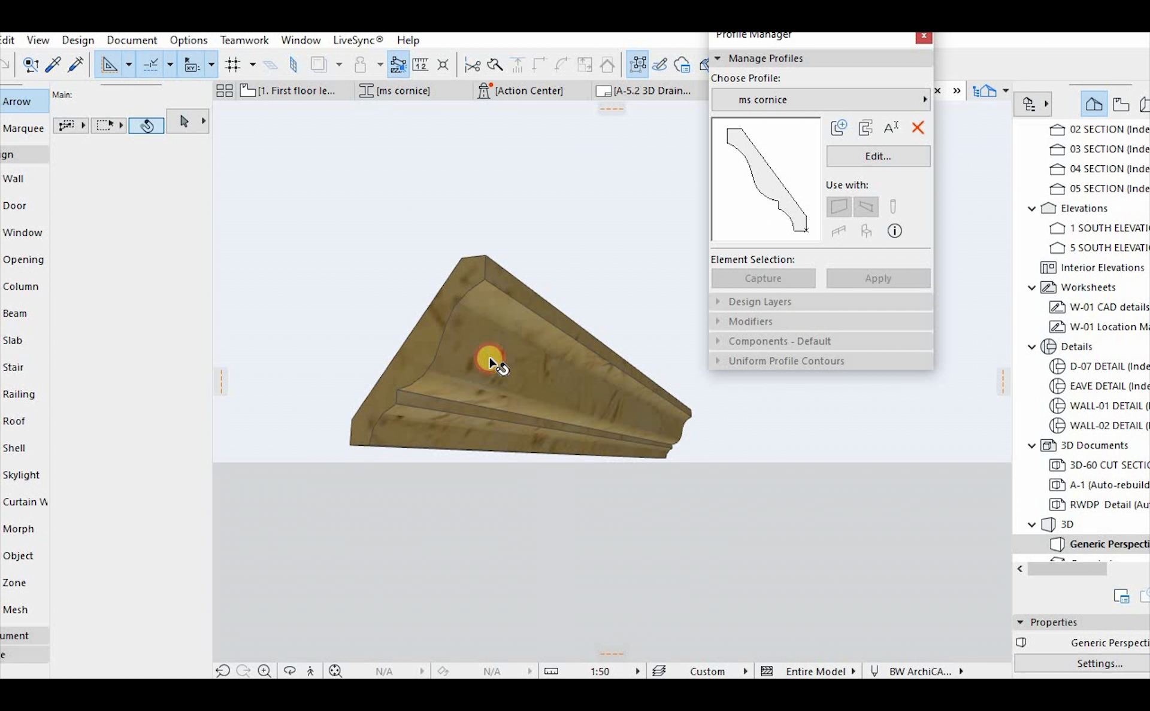
right_click(487, 342)
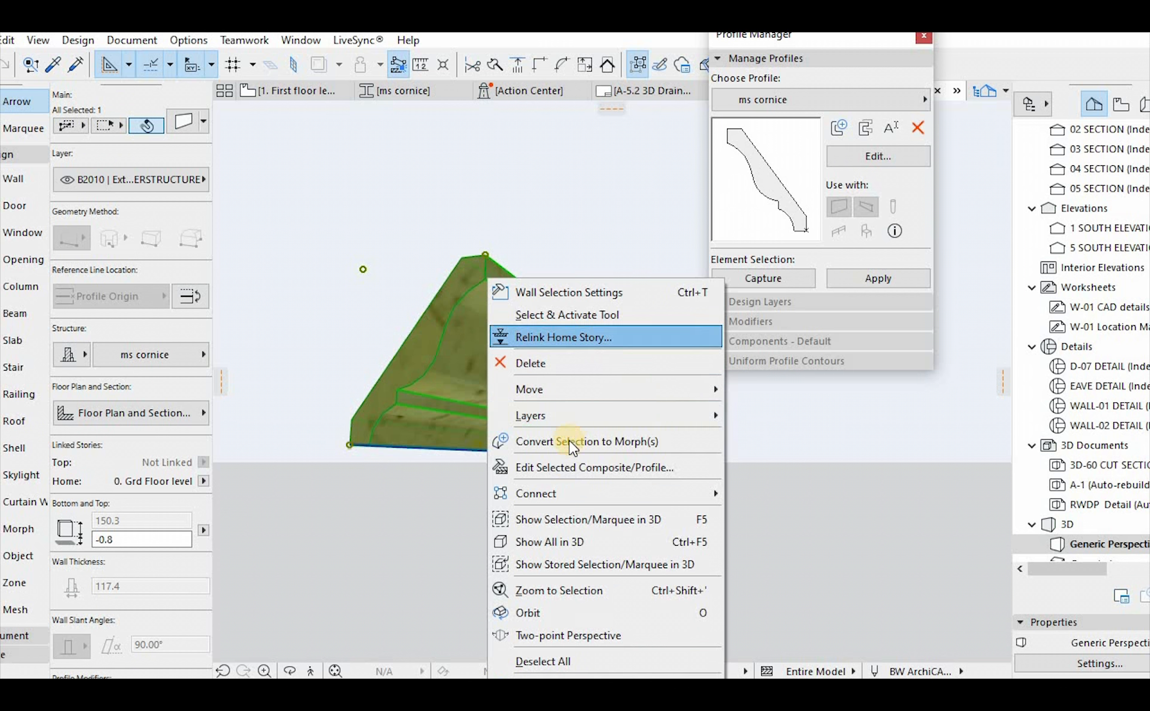
click(588, 465)
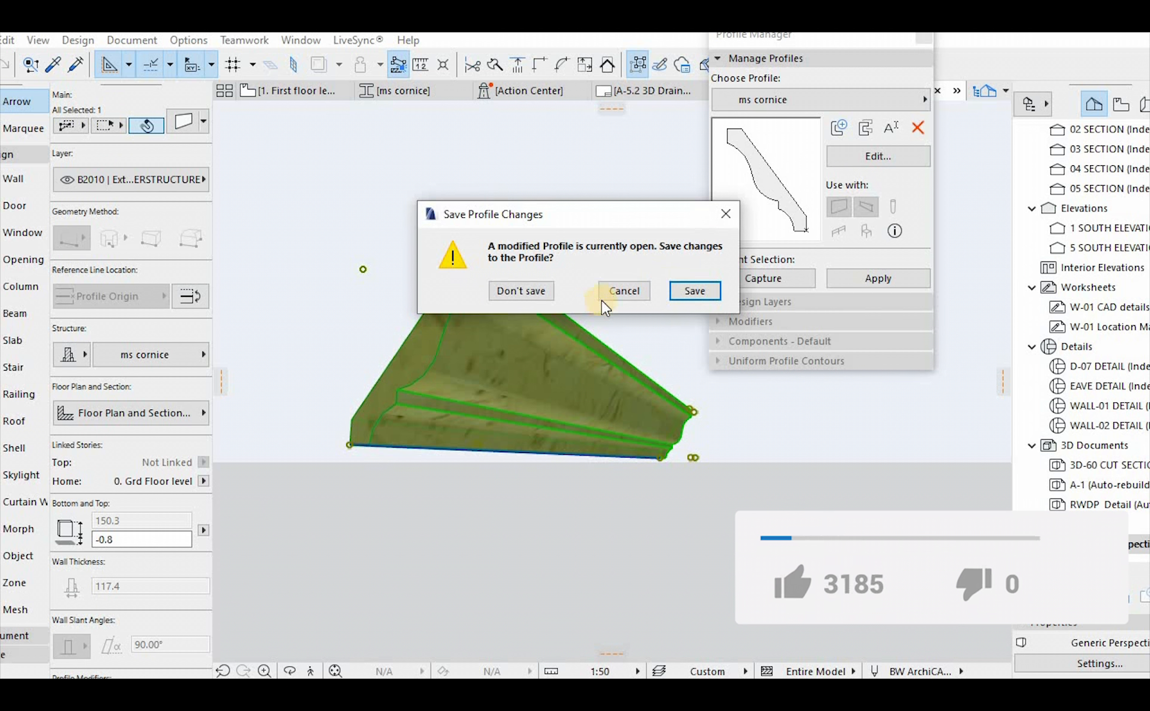
click(686, 287)
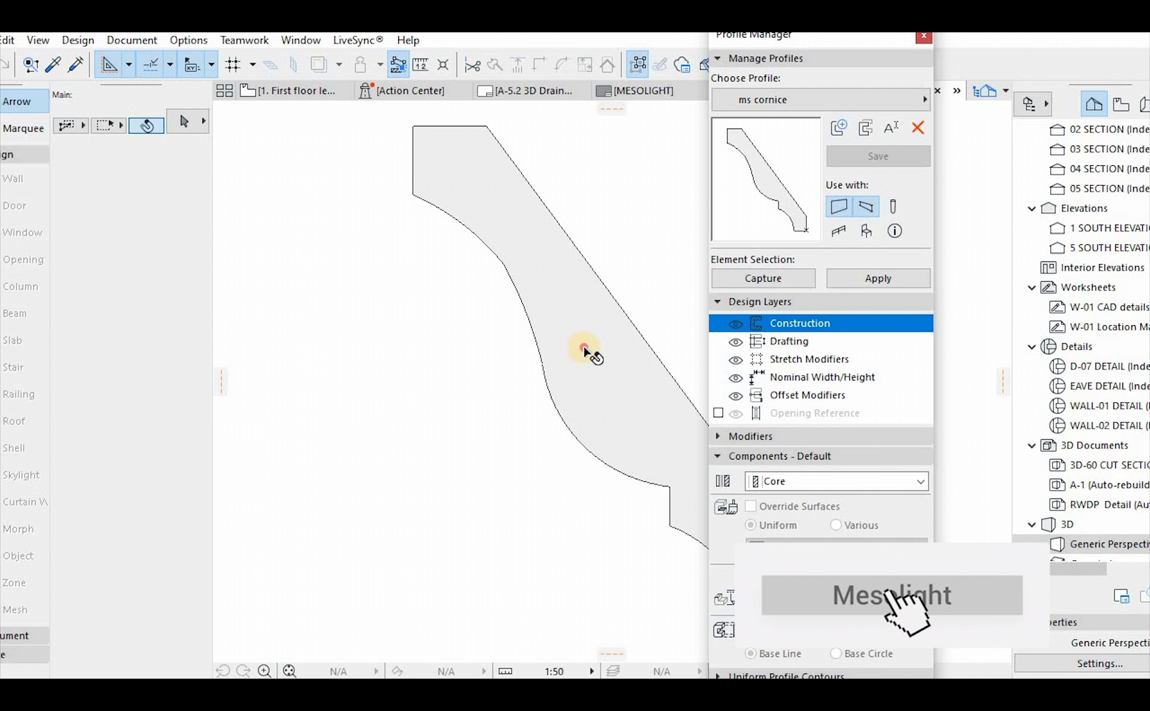
Turn off the surface override on the cornice fill and apply the profile to the selected element
click(585, 348)
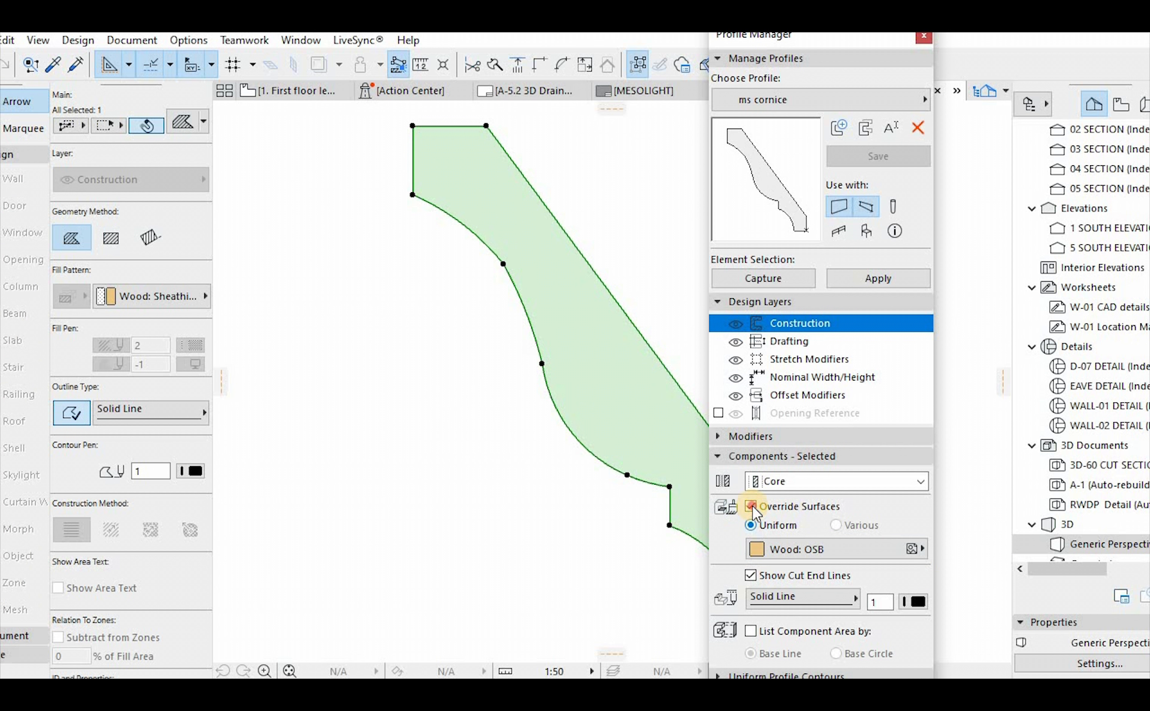
click(751, 506)
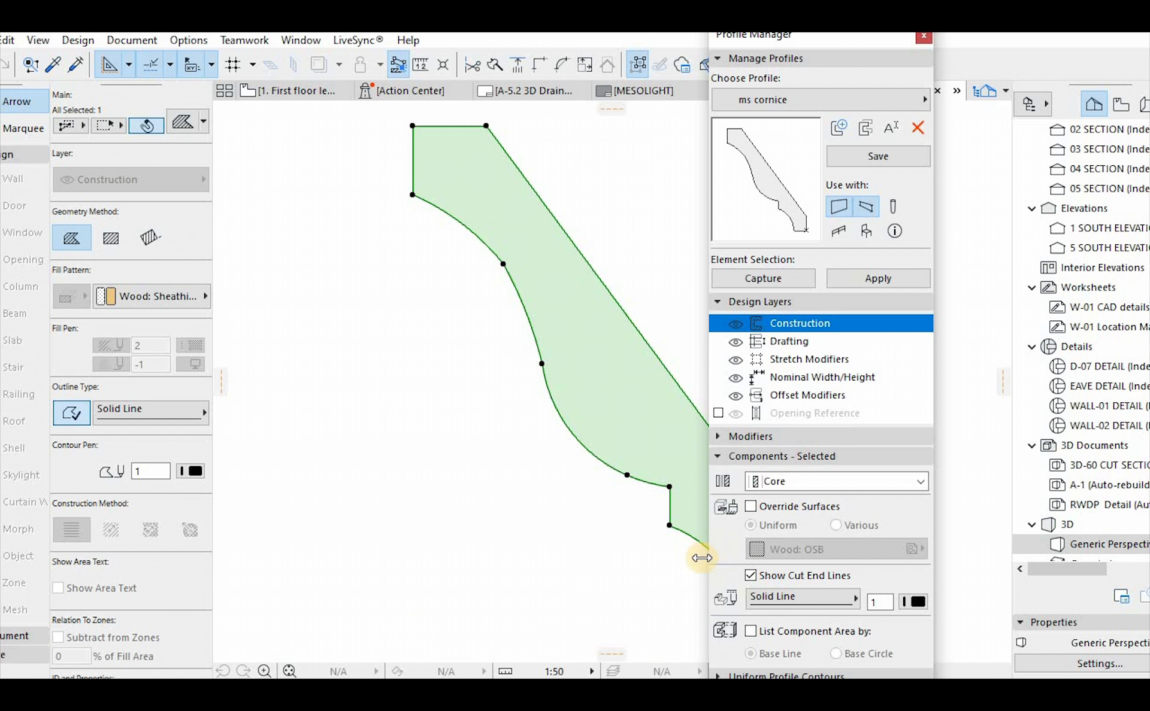
click(878, 279)
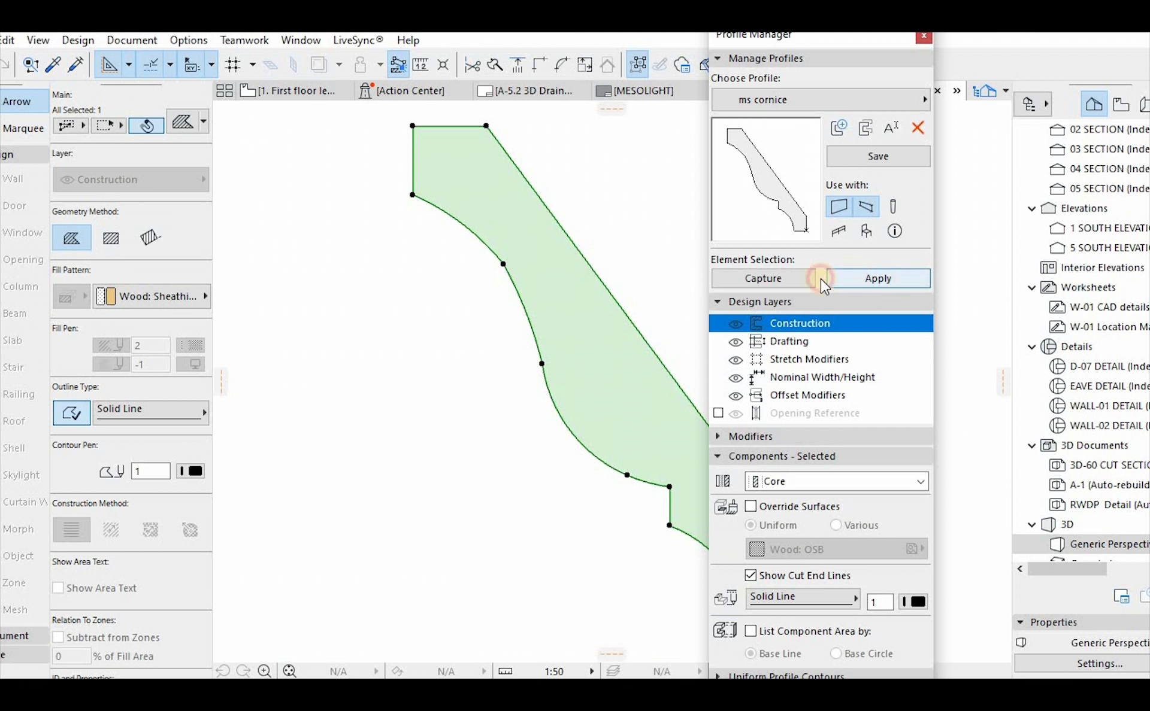